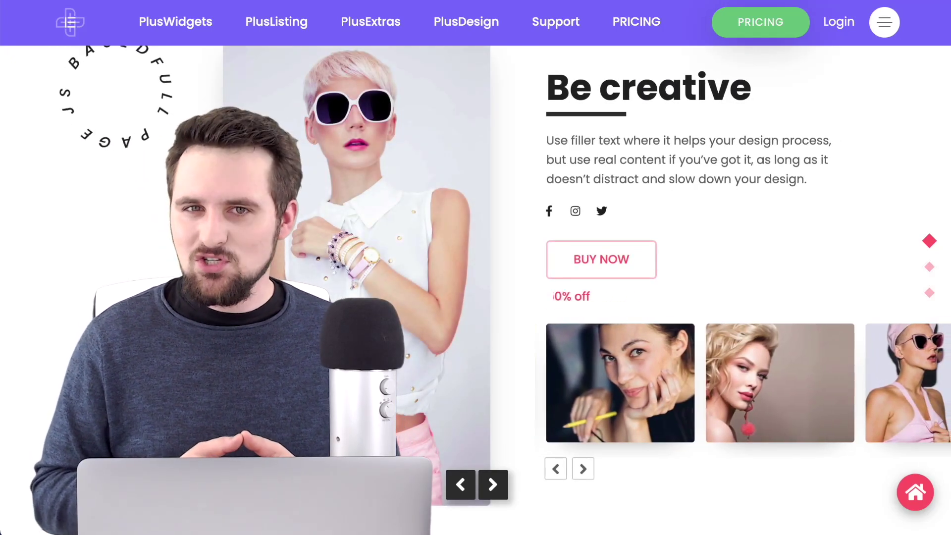
Live-copy the "Be creative" demo section and insert it with Plus Paste through a new single-column section below the rocket illustration
{"action": "left_click", "coordinate": [934, 131]}
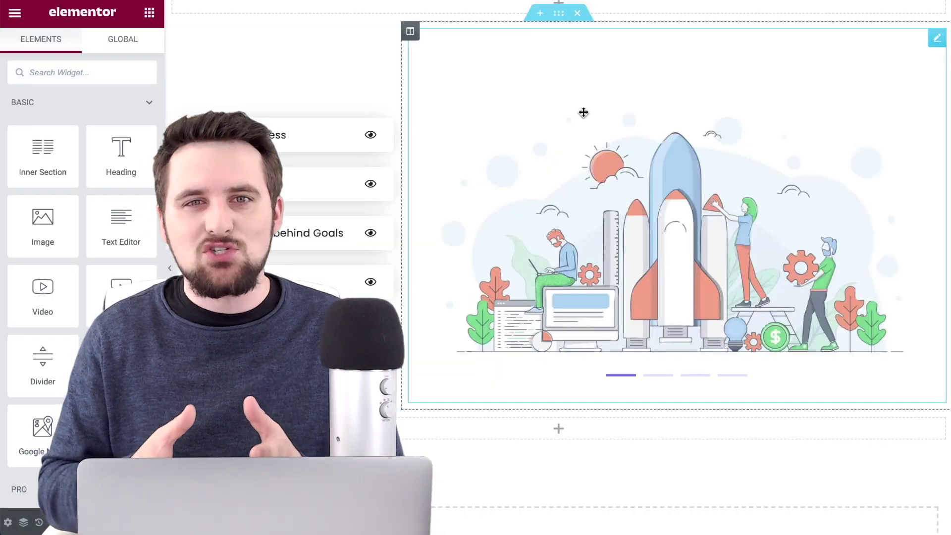
{"action": "scroll", "coordinate": [562, 277], "scroll_direction": "down", "scroll_amount": 3}
{"action": "left_click", "coordinate": [540, 410]}
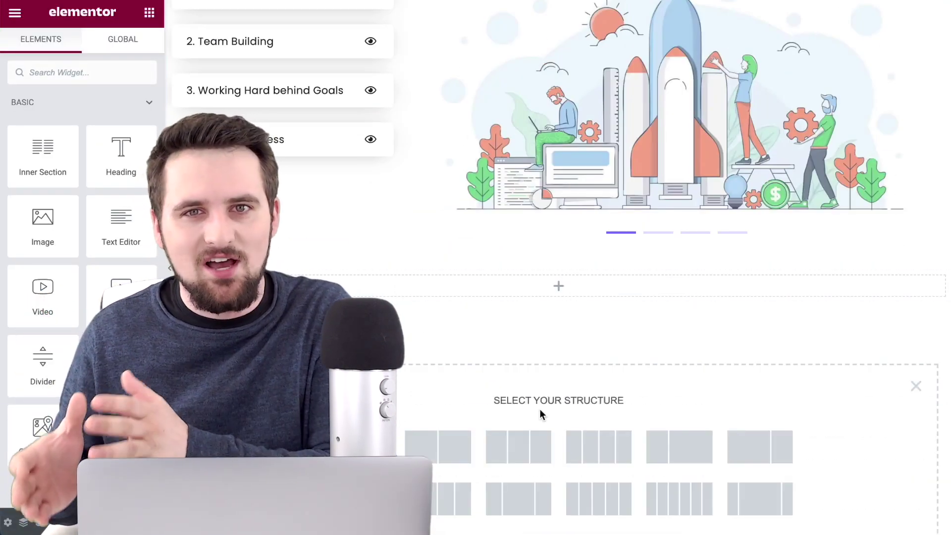
{"action": "scroll", "coordinate": [505, 382], "scroll_direction": "down", "scroll_amount": 2}
{"action": "left_click", "coordinate": [436, 367]}
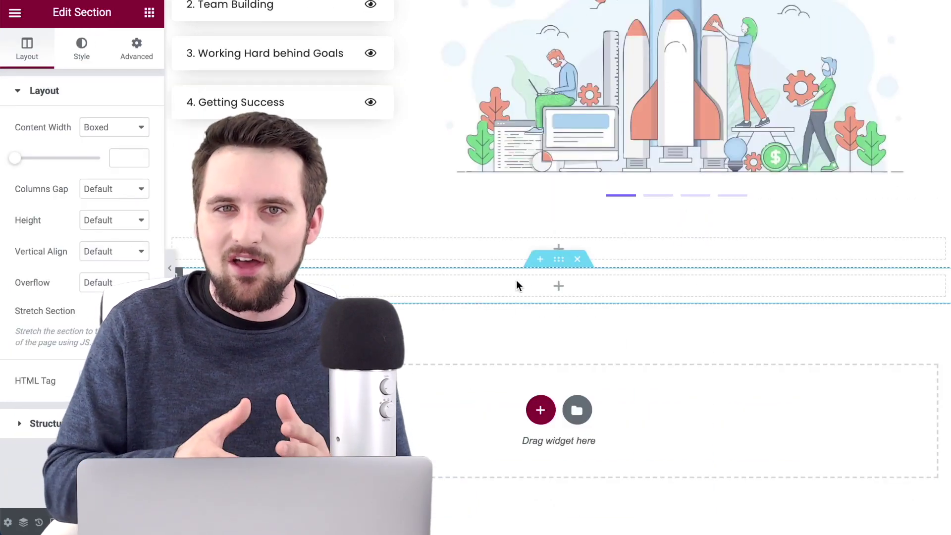
{"action": "right_click", "coordinate": [559, 259]}
{"action": "left_click", "coordinate": [607, 522]}
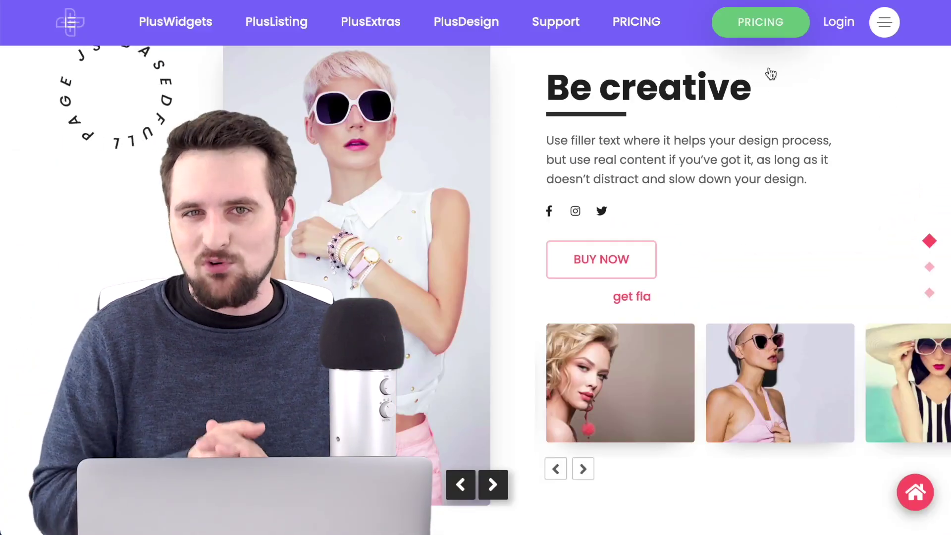
Live-copy the "Feel Trendy" demo section and insert it with Plus Paste through a new single-column section below the "Be creative" section
{"action": "scroll", "coordinate": [813, 299], "scroll_direction": "down", "scroll_amount": 3}
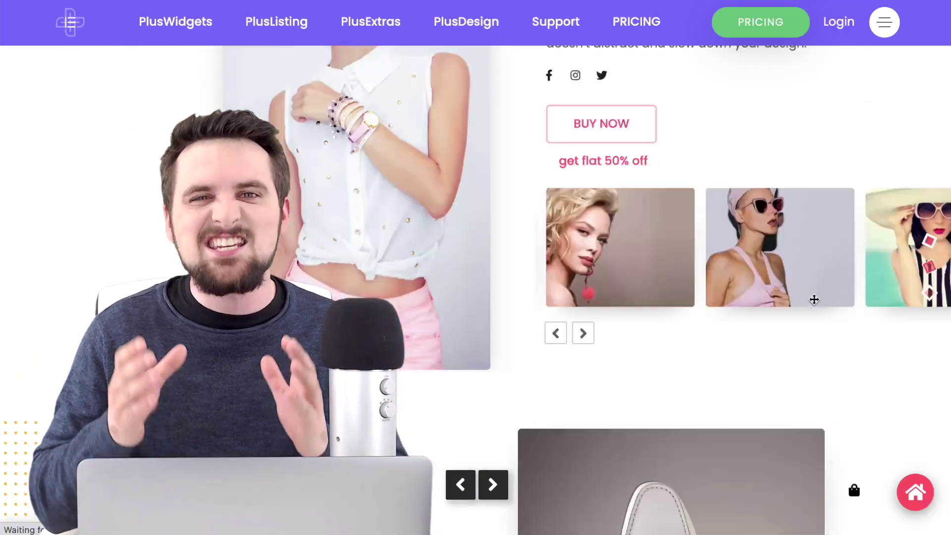
{"action": "left_click", "coordinate": [921, 119]}
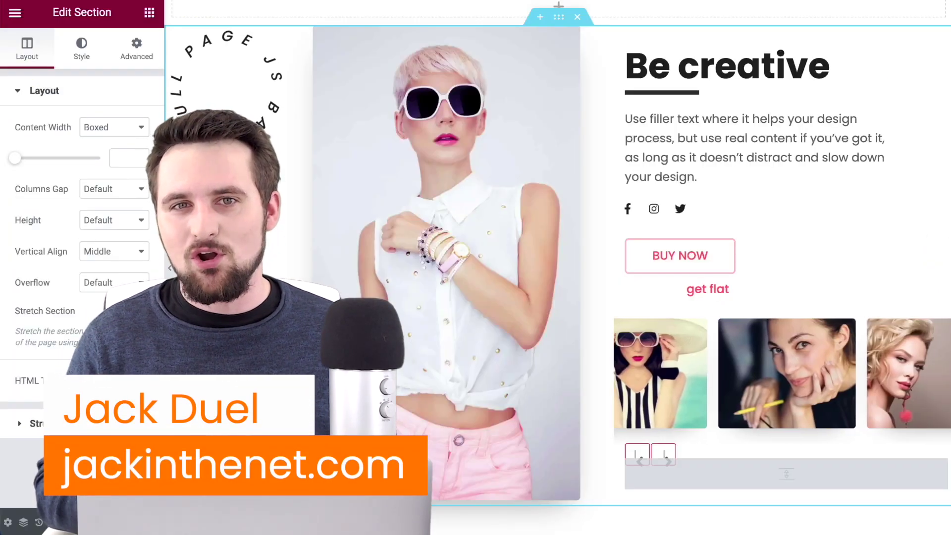
{"action": "scroll", "coordinate": [511, 231], "scroll_direction": "down", "scroll_amount": 5}
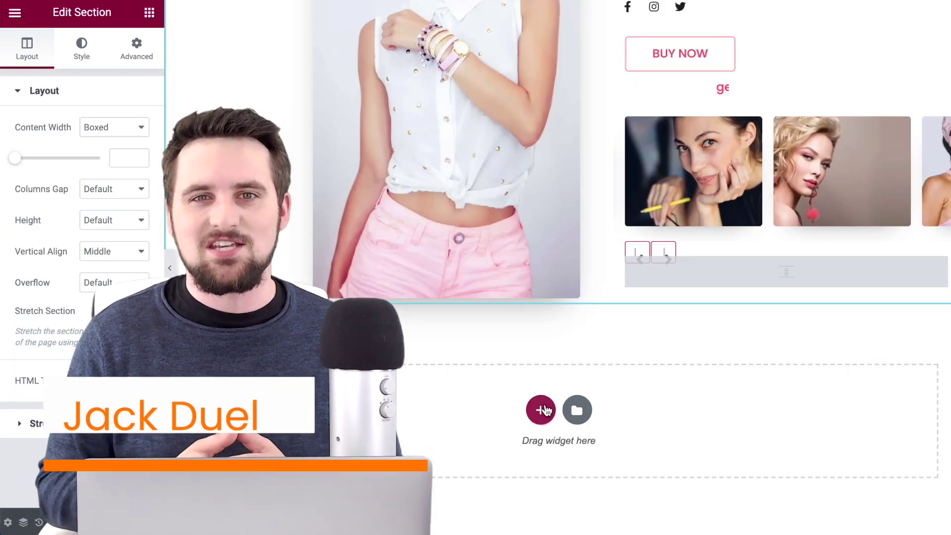
{"action": "left_click", "coordinate": [540, 410]}
{"action": "left_click", "coordinate": [412, 445]}
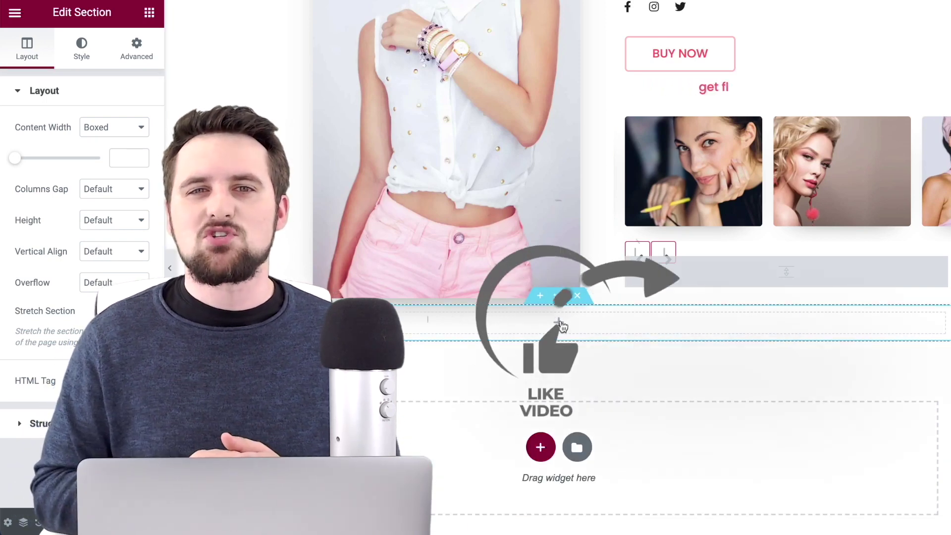
{"action": "right_click", "coordinate": [560, 298]}
{"action": "left_click", "coordinate": [588, 524]}
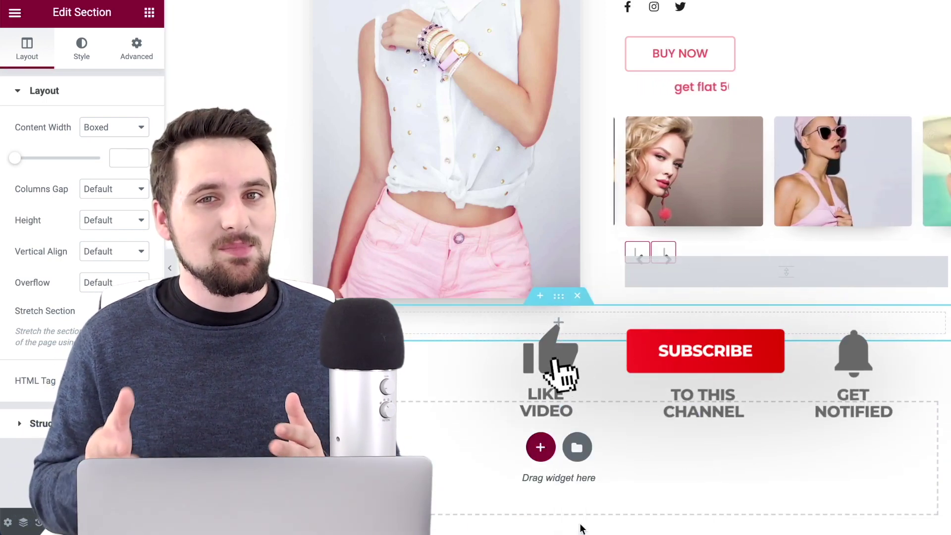
{"action": "scroll", "coordinate": [557, 268], "scroll_direction": "down", "scroll_amount": 7}
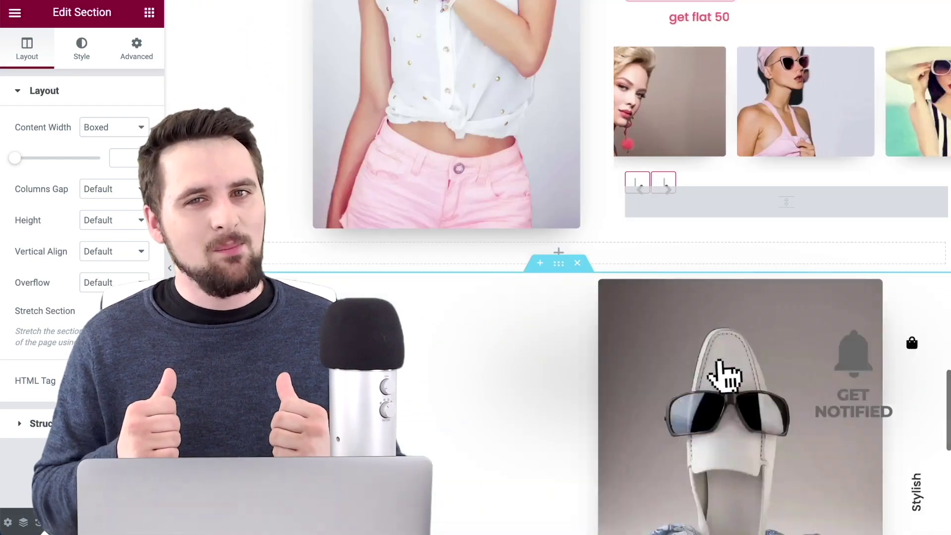
{"action": "scroll", "coordinate": [406, 410], "scroll_direction": "down", "scroll_amount": 4}
{"action": "scroll", "coordinate": [406, 410], "scroll_direction": "down", "scroll_amount": 3}
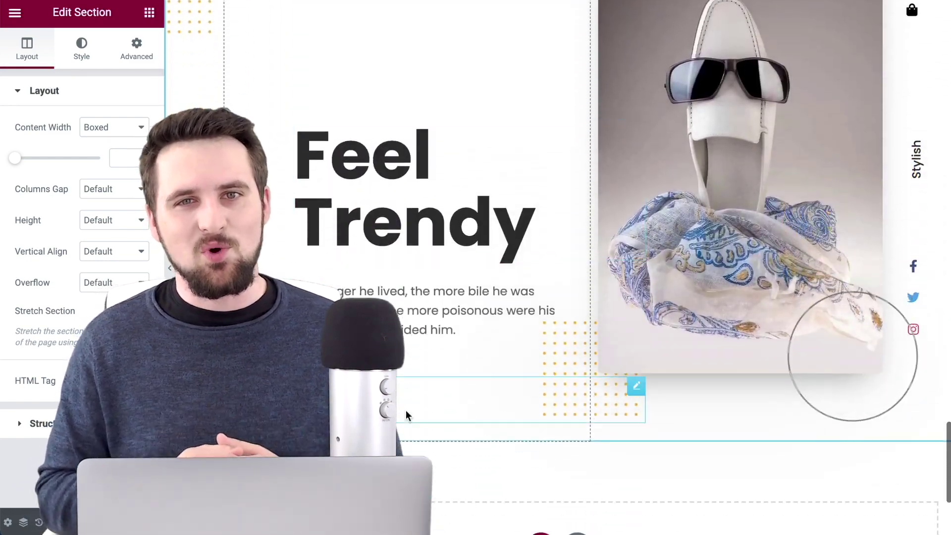
{"action": "scroll", "coordinate": [406, 409], "scroll_direction": "up", "scroll_amount": 1}
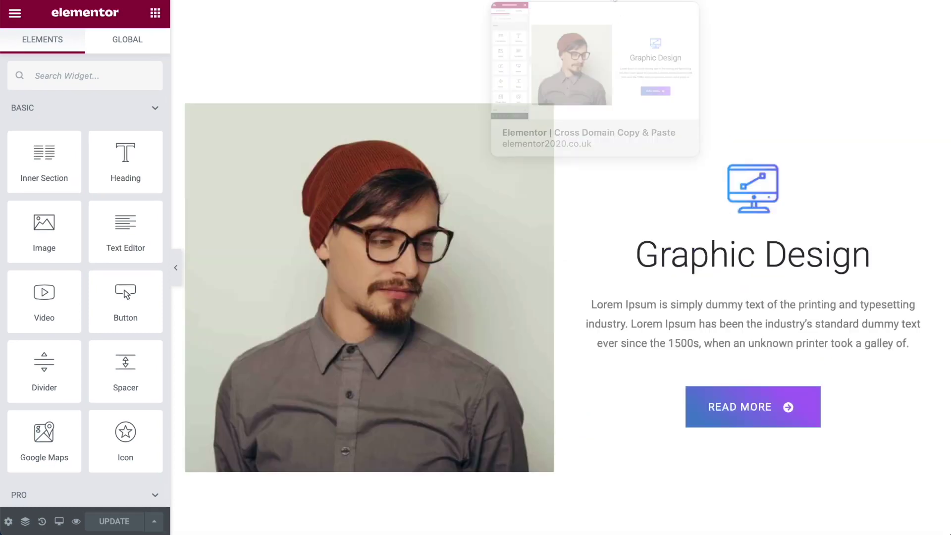
Exit the editor of the page with the numbered copy-paste headings to the WordPress dashboard and open ThePlus Settings
{"action": "left_click", "coordinate": [379, 2]}
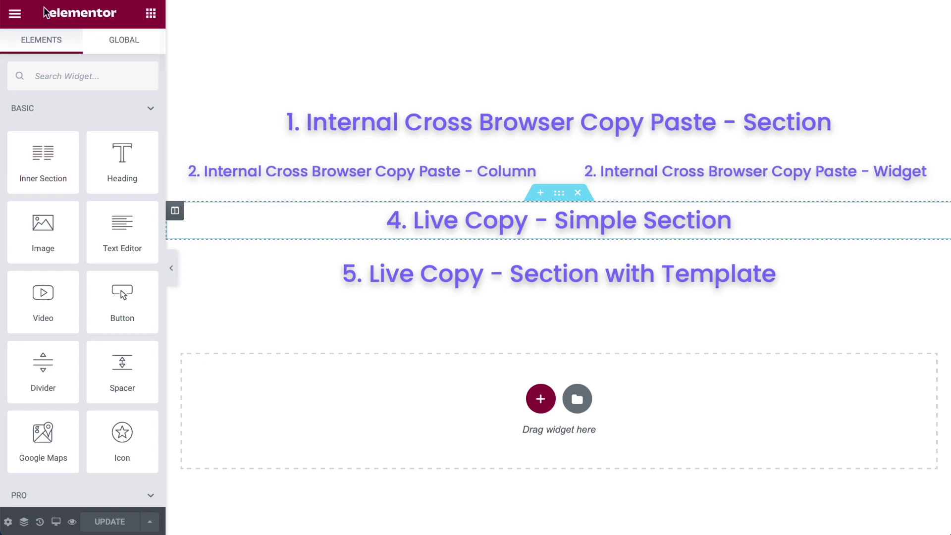
{"action": "left_click", "coordinate": [27, 19]}
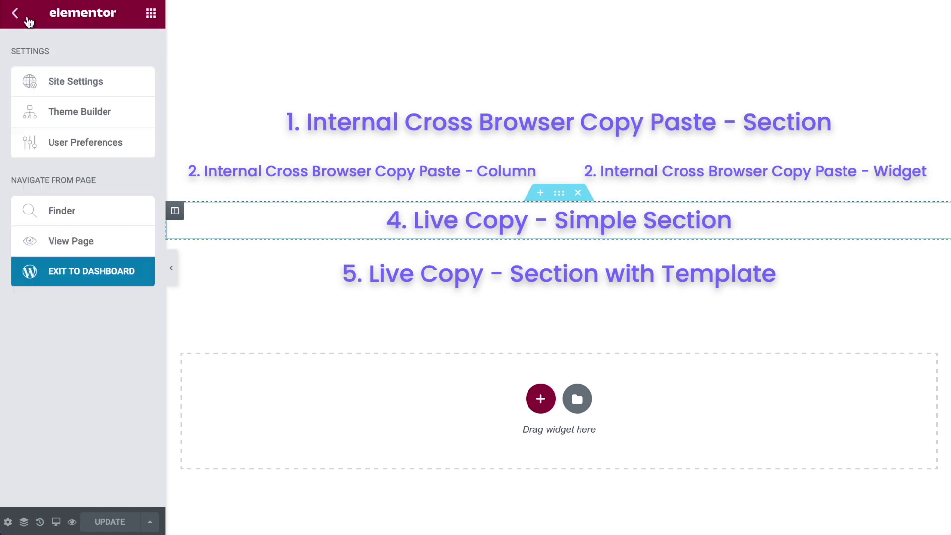
{"action": "left_click", "coordinate": [79, 280]}
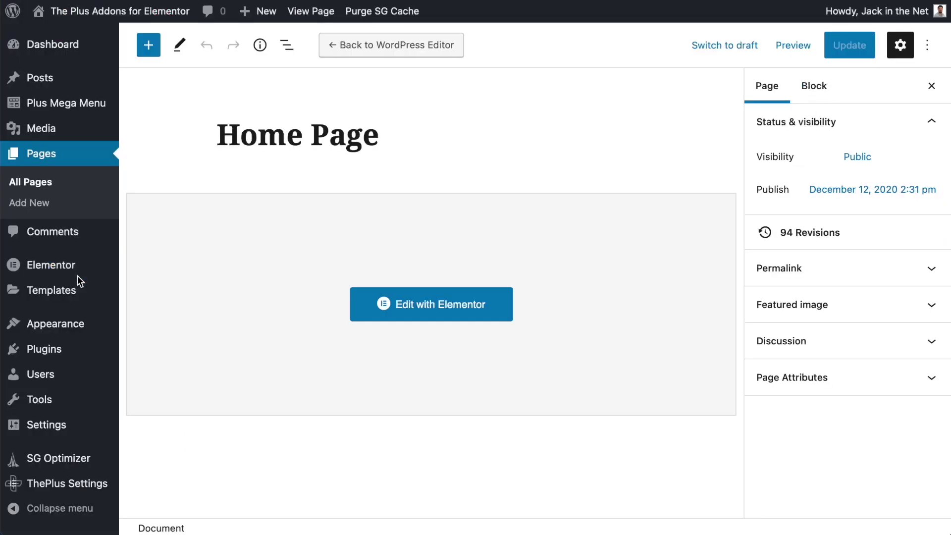
{"action": "left_click", "coordinate": [68, 490]}
Enable the Cross Domain Copy Paste feature among the Plus Features in the Plus Widgets settings and save
{"action": "scroll", "coordinate": [250, 350], "scroll_direction": "down", "scroll_amount": 3}
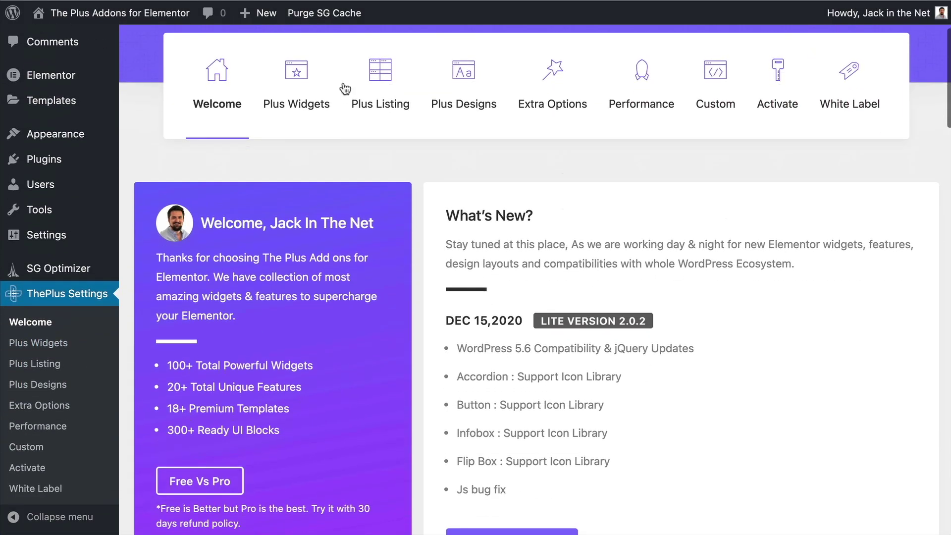
{"action": "left_click", "coordinate": [314, 93]}
{"action": "scroll", "coordinate": [328, 211], "scroll_direction": "down", "scroll_amount": 12}
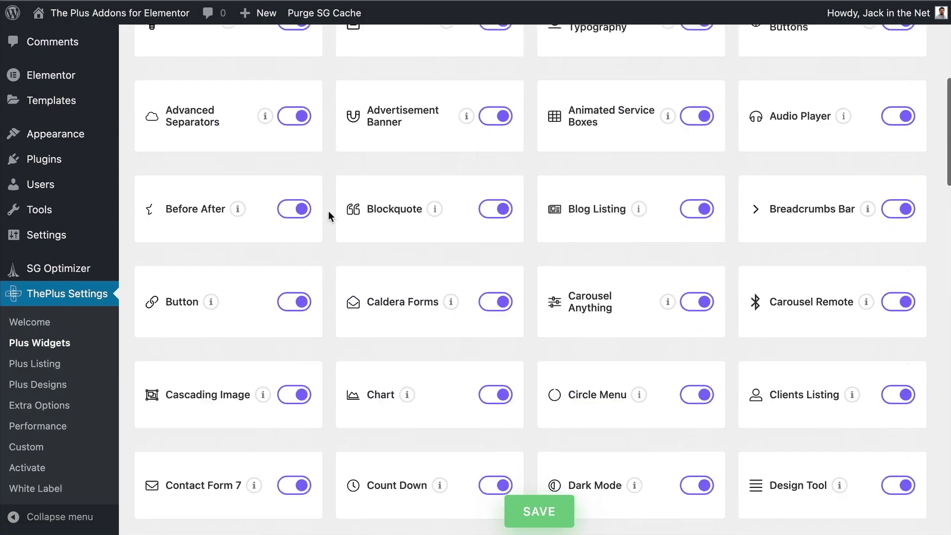
{"action": "scroll", "coordinate": [328, 212], "scroll_direction": "down", "scroll_amount": 19}
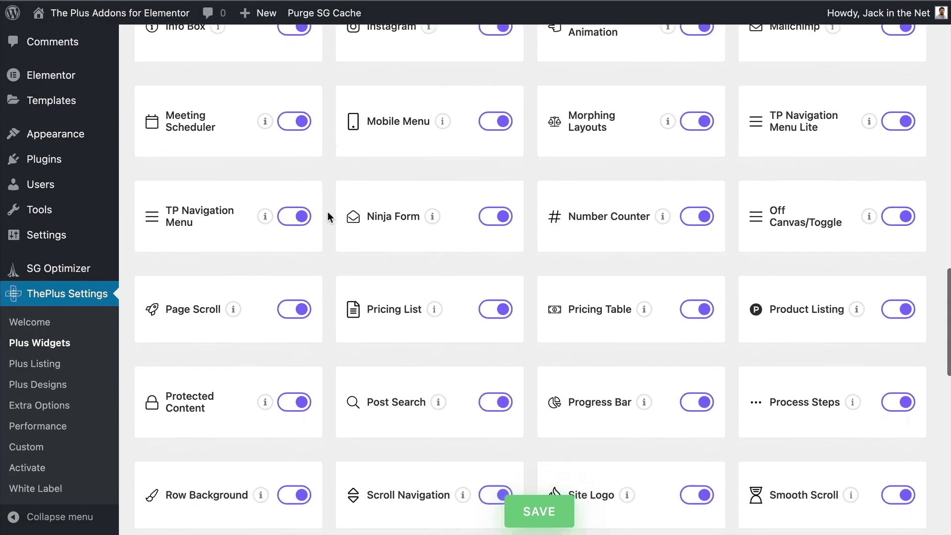
{"action": "scroll", "coordinate": [328, 212], "scroll_direction": "down", "scroll_amount": 8}
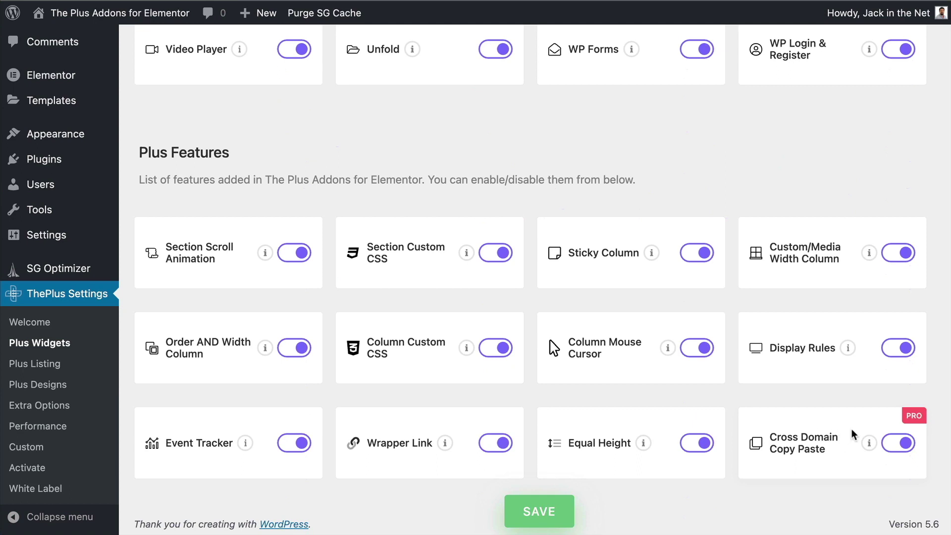
{"action": "left_click", "coordinate": [903, 445]}
{"action": "left_click", "coordinate": [564, 504]}
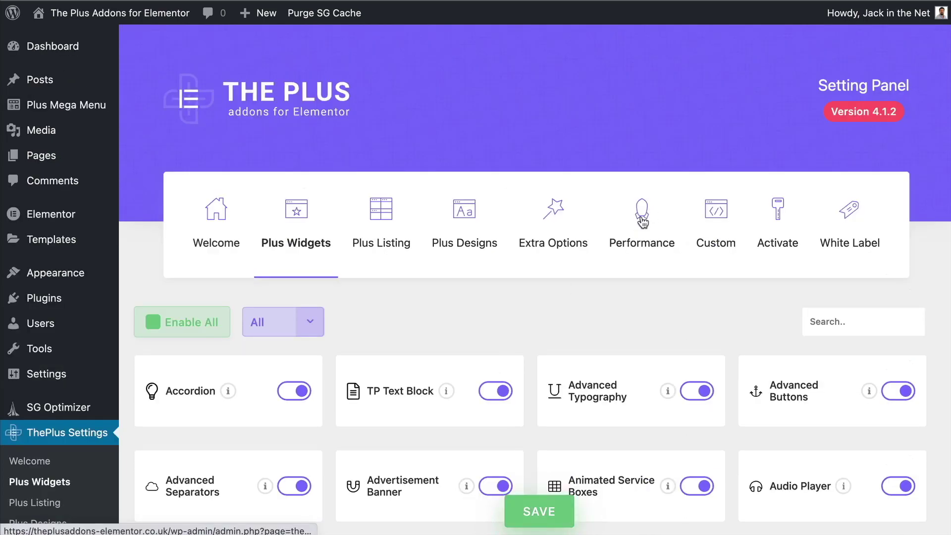
Purge all cache files with the Cache Manager in the Performance settings of The Plus Addons
{"action": "left_click", "coordinate": [642, 221]}
{"action": "scroll", "coordinate": [592, 337], "scroll_direction": "down", "scroll_amount": 3}
{"action": "left_click", "coordinate": [561, 392]}
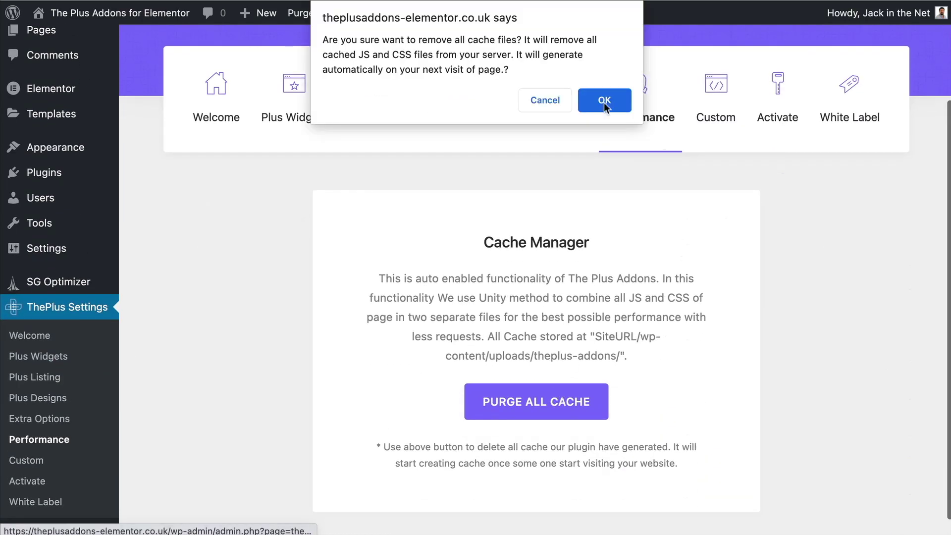
{"action": "left_click", "coordinate": [604, 101]}
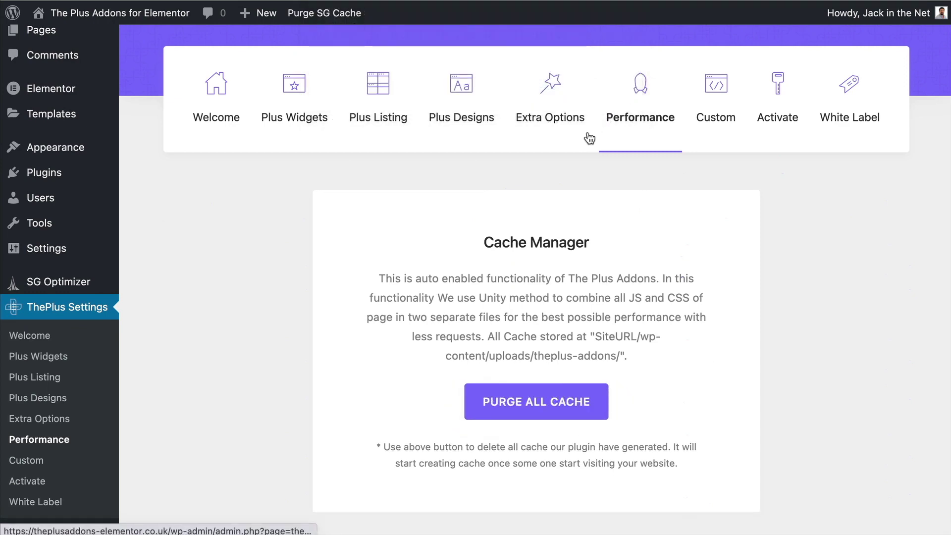
{"action": "scroll", "coordinate": [589, 138], "scroll_direction": "up", "scroll_amount": 3}
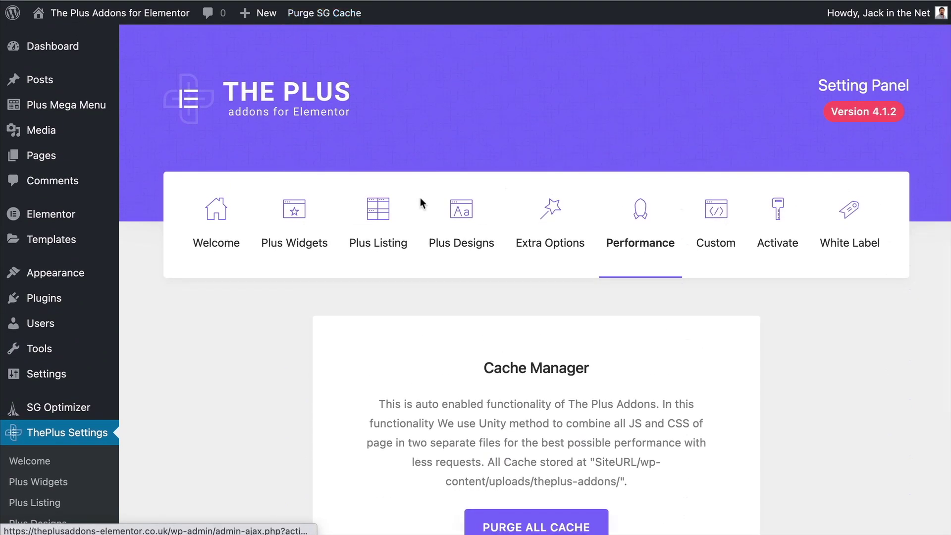
{"action": "scroll", "coordinate": [399, 173], "scroll_direction": "down", "scroll_amount": 1}
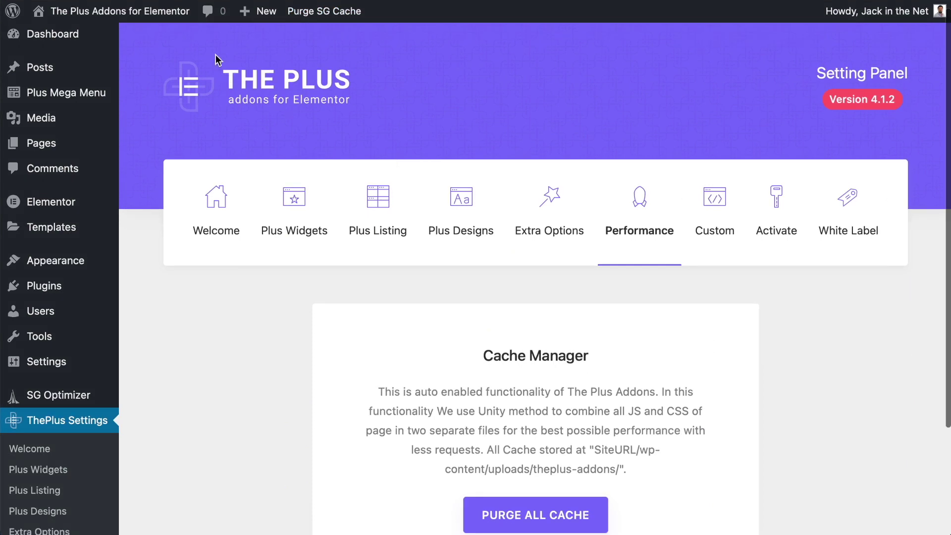
On Site A, copy the whole section holding the man's photo and the Graphic Design text with Plus Copy
{"action": "mouse_move", "coordinate": [114, 11]}
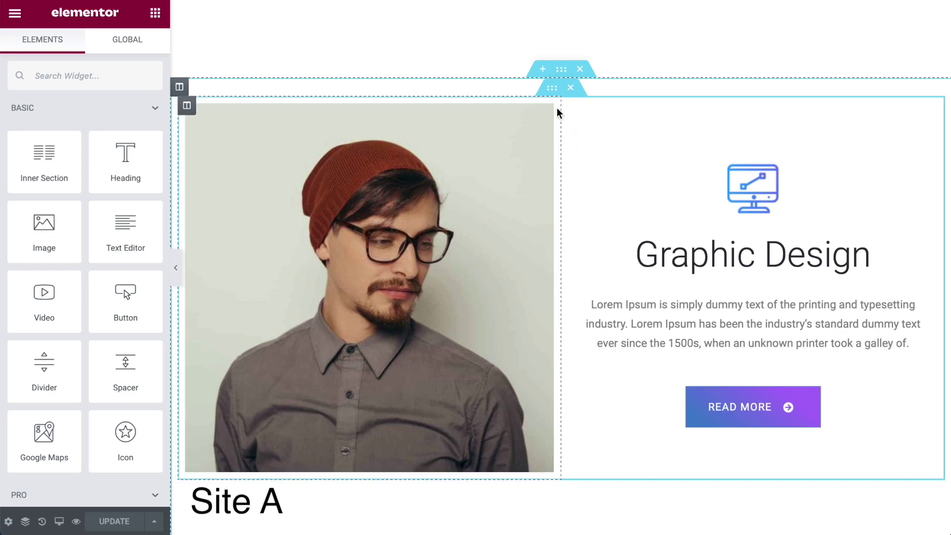
{"action": "right_click", "coordinate": [577, 71]}
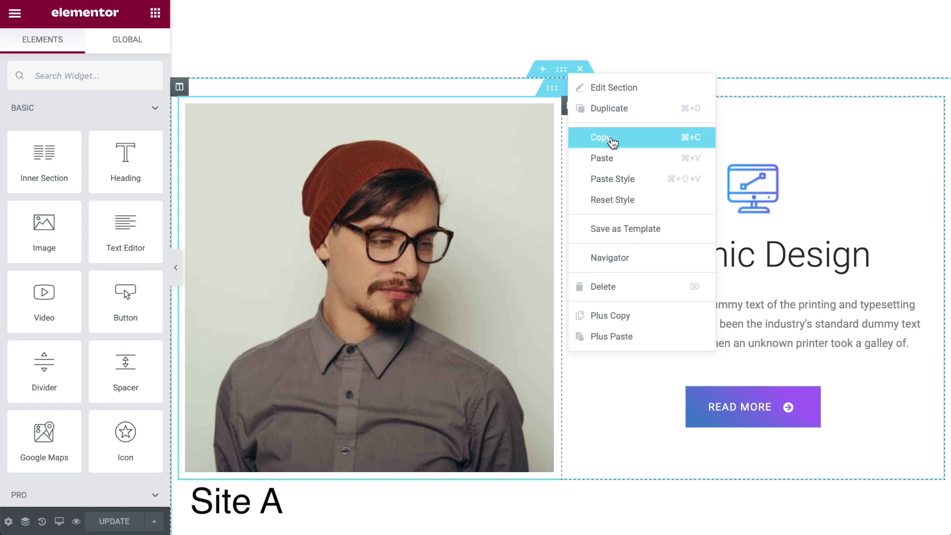
{"action": "left_click", "coordinate": [619, 321]}
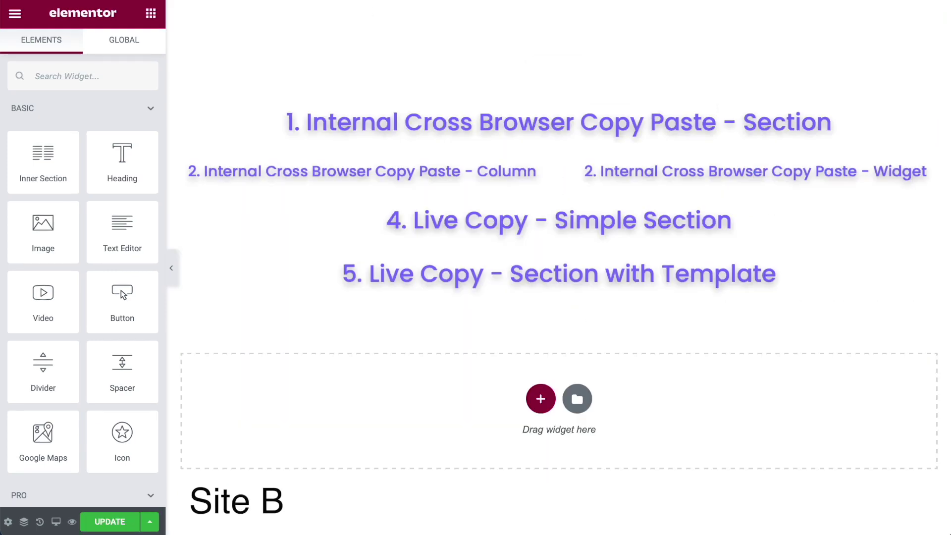
On Site B, add a single-column section below the numbered headings and try to insert the copied section with Plus Paste
{"action": "left_click", "coordinate": [541, 401]}
{"action": "left_click", "coordinate": [385, 444]}
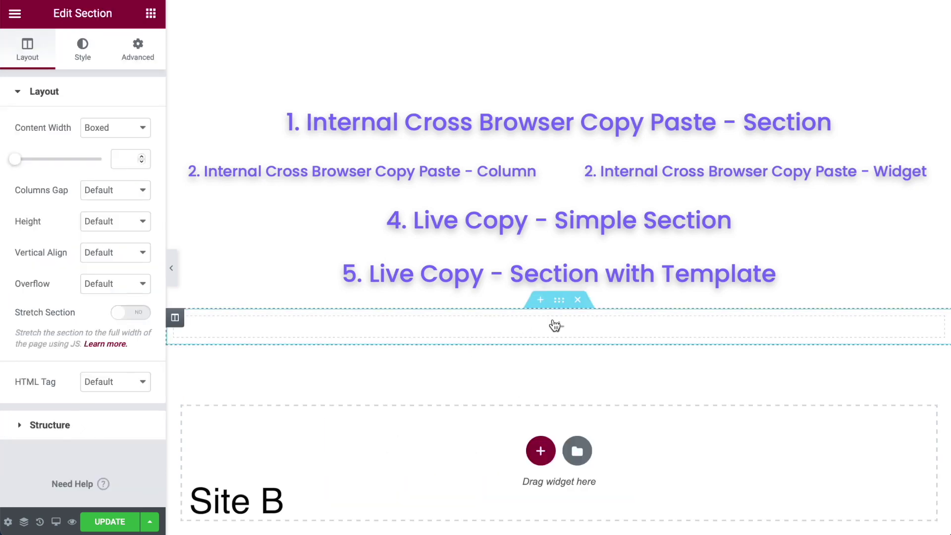
{"action": "right_click", "coordinate": [558, 302]}
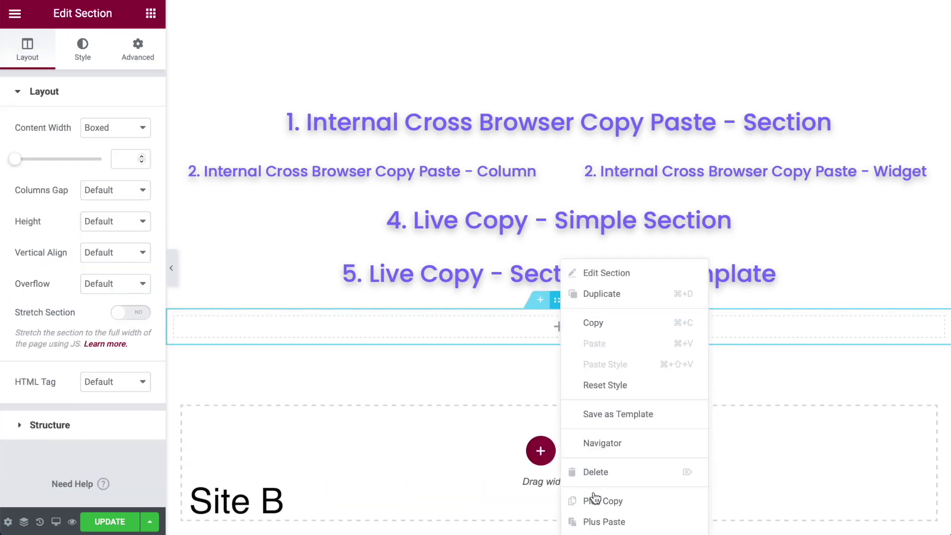
{"action": "left_click", "coordinate": [604, 523]}
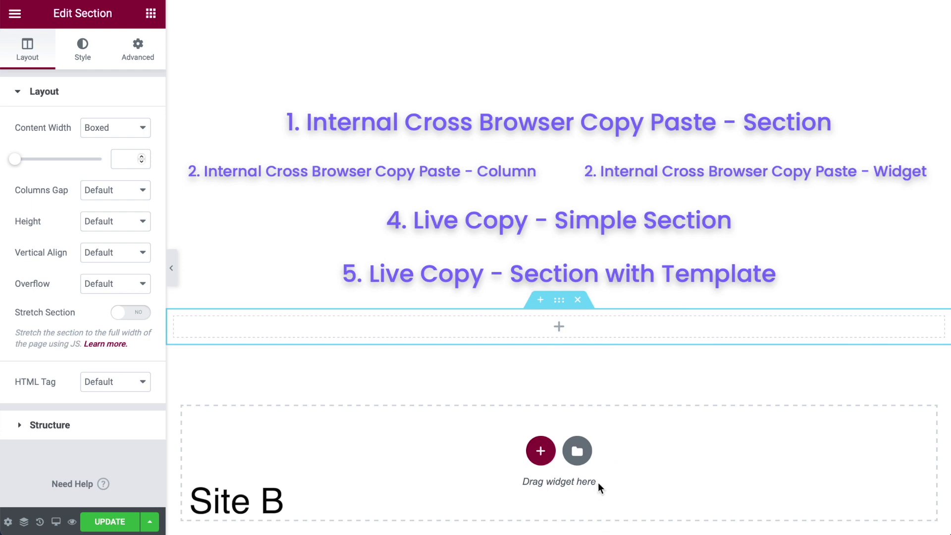
{"action": "scroll", "coordinate": [598, 483], "scroll_direction": "down", "scroll_amount": 1}
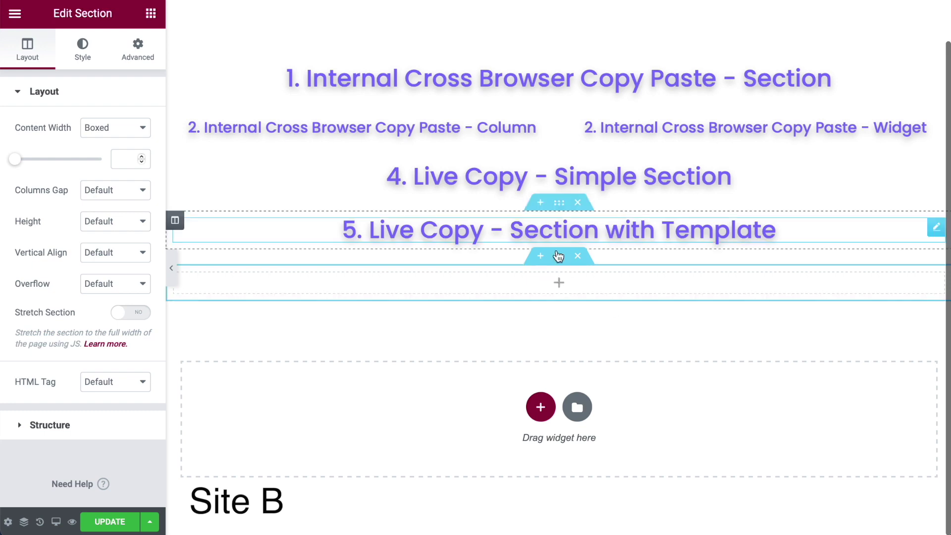
Turn on the Show Develop menu in menu bar option in Safari's Advanced preferences
{"action": "right_click", "coordinate": [443, 337]}
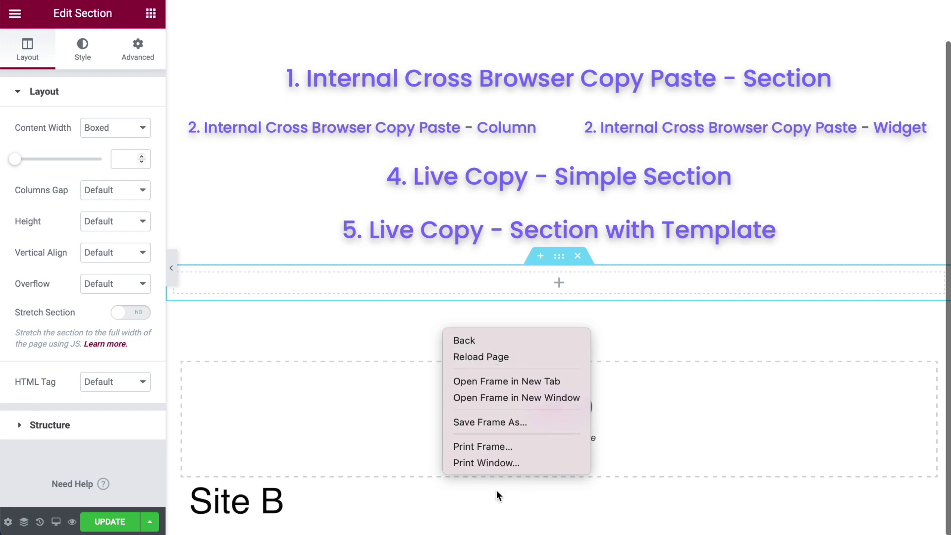
{"action": "left_click", "coordinate": [364, 333]}
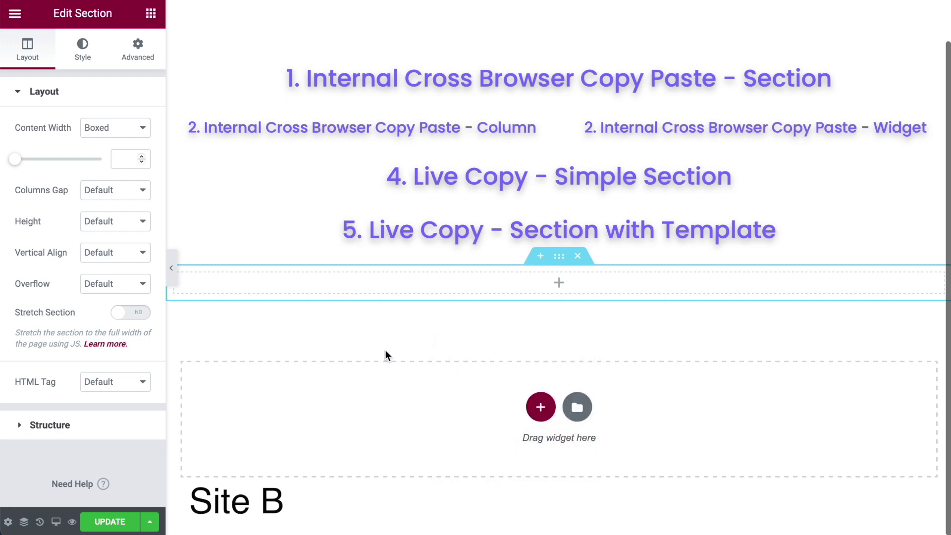
{"action": "left_click", "coordinate": [40, 1]}
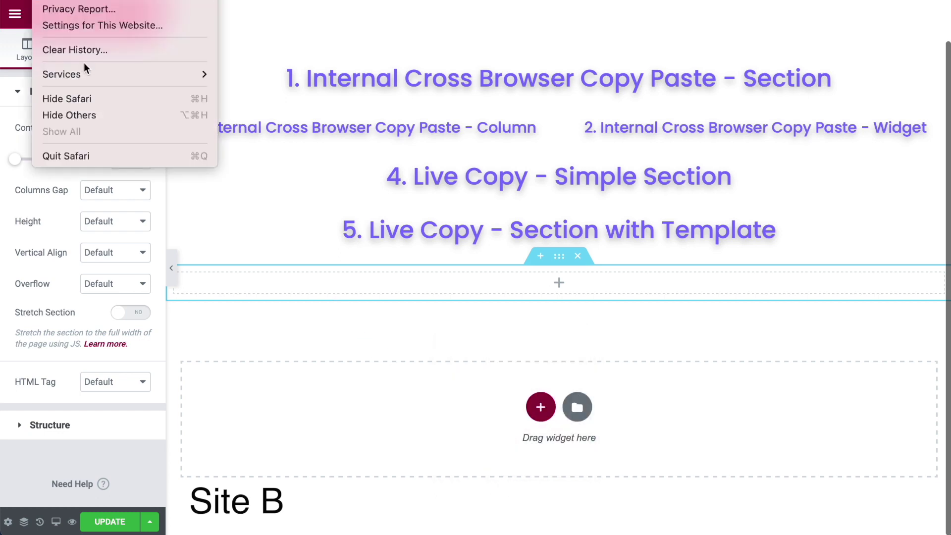
{"action": "left_click", "coordinate": [405, 153]}
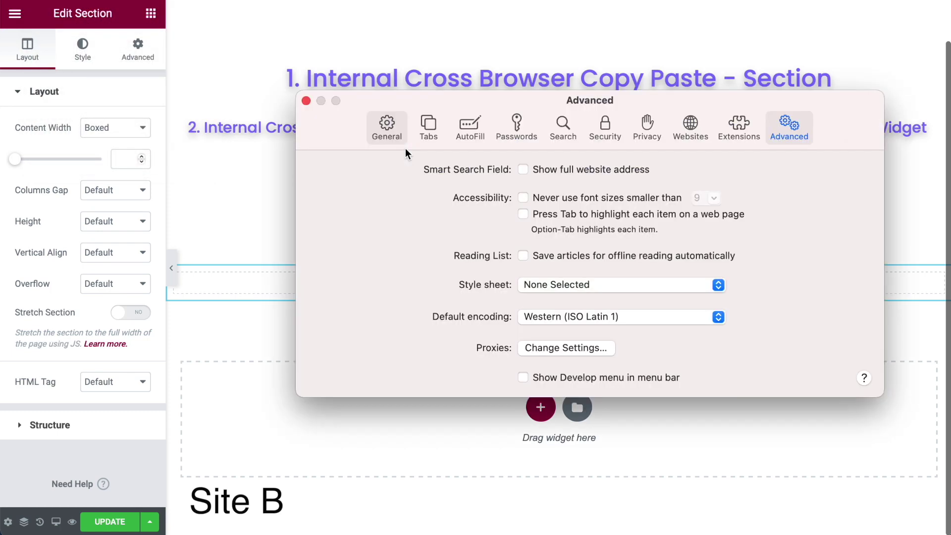
{"action": "left_click_drag", "start_coordinate": [522, 99], "coordinate": [466, 88]}
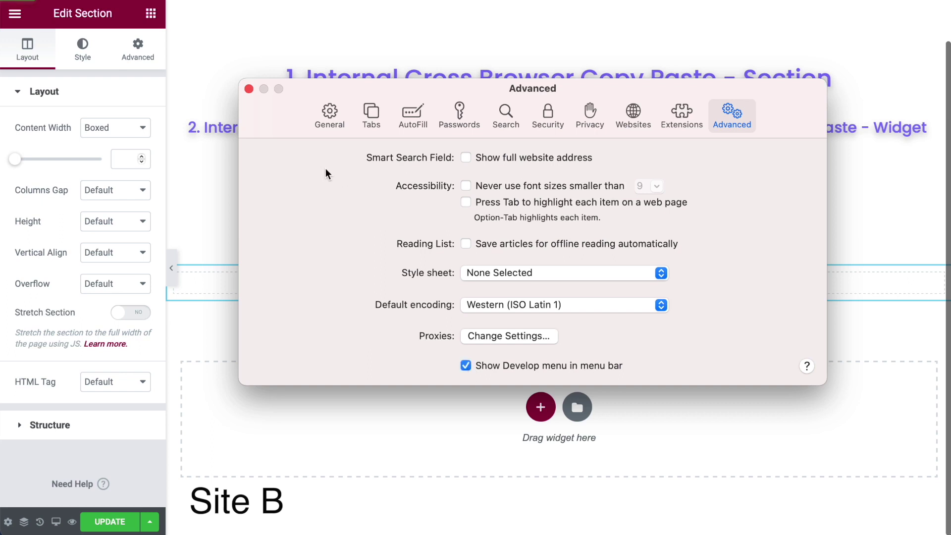
{"action": "left_click", "coordinate": [247, 88]}
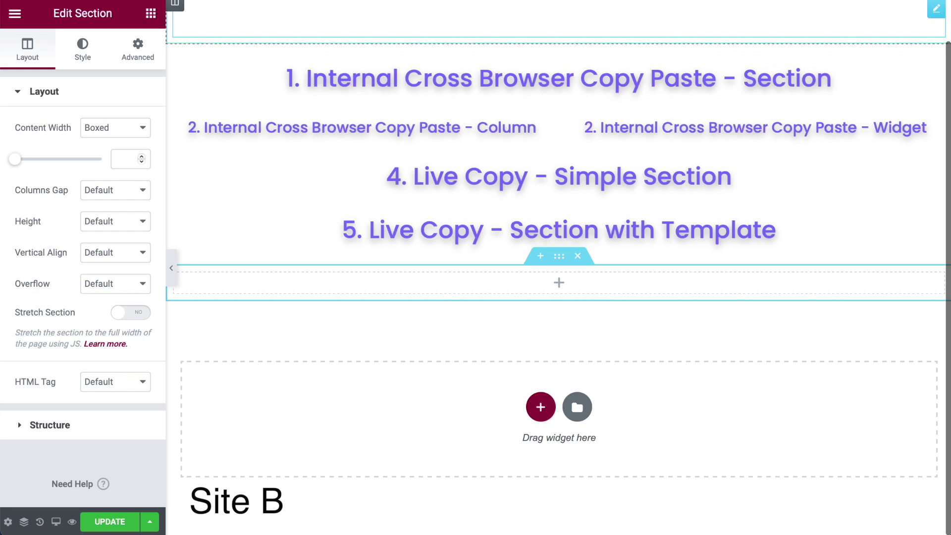
View Safari's developer options and inspect the Site B page in the Web Inspector
{"action": "left_click", "coordinate": [312, 1]}
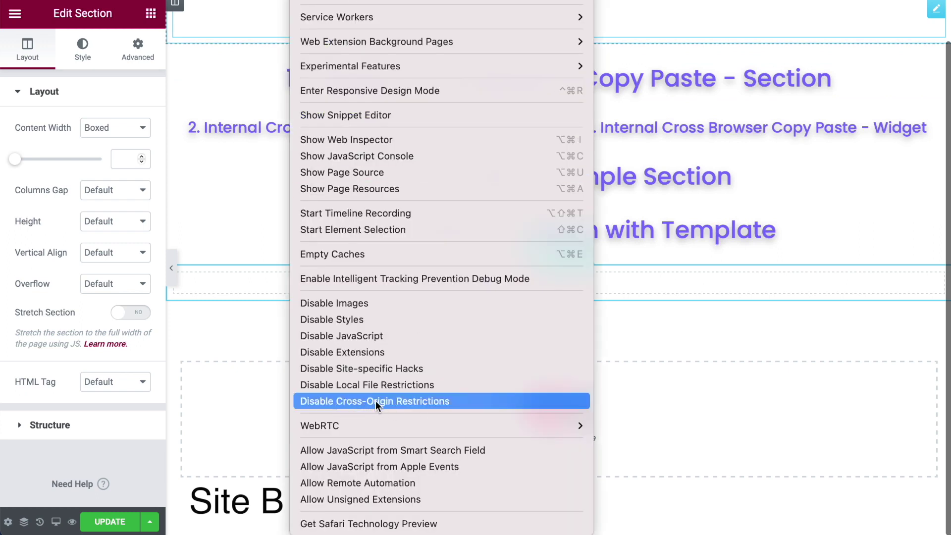
{"action": "left_click", "coordinate": [626, 334]}
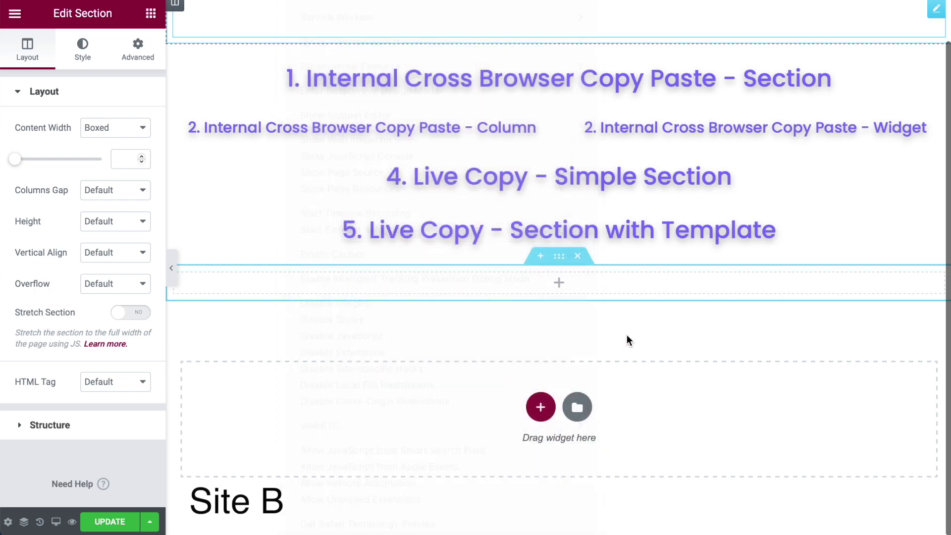
{"action": "right_click", "coordinate": [445, 336]}
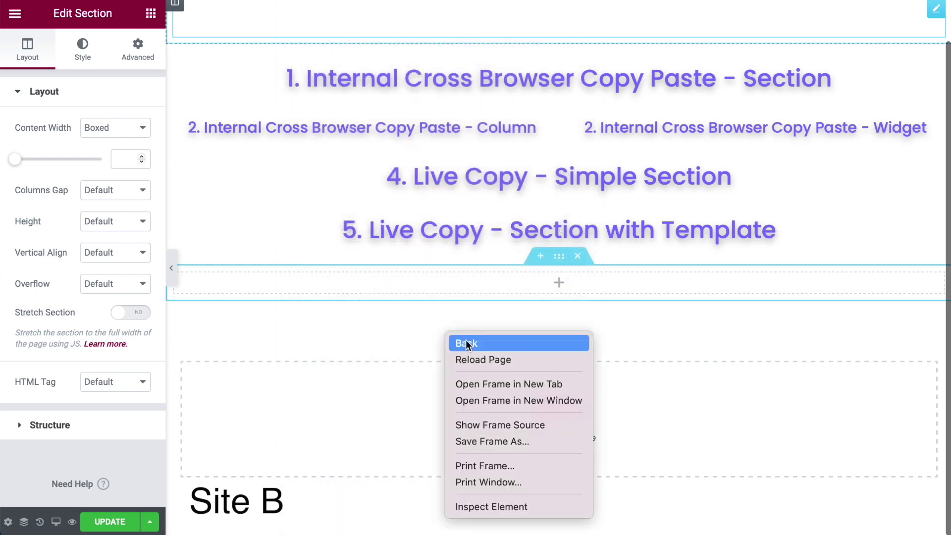
{"action": "left_click", "coordinate": [511, 506]}
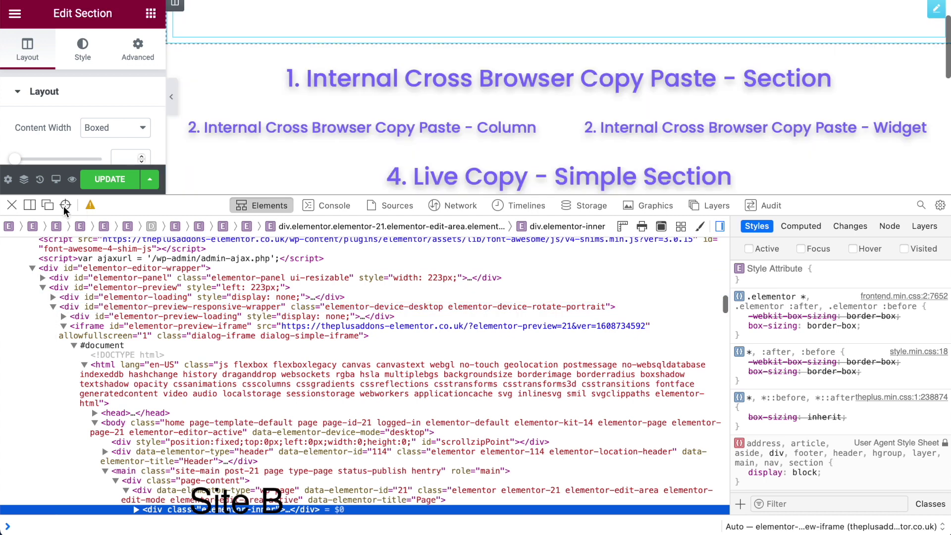
{"action": "left_click", "coordinate": [12, 206]}
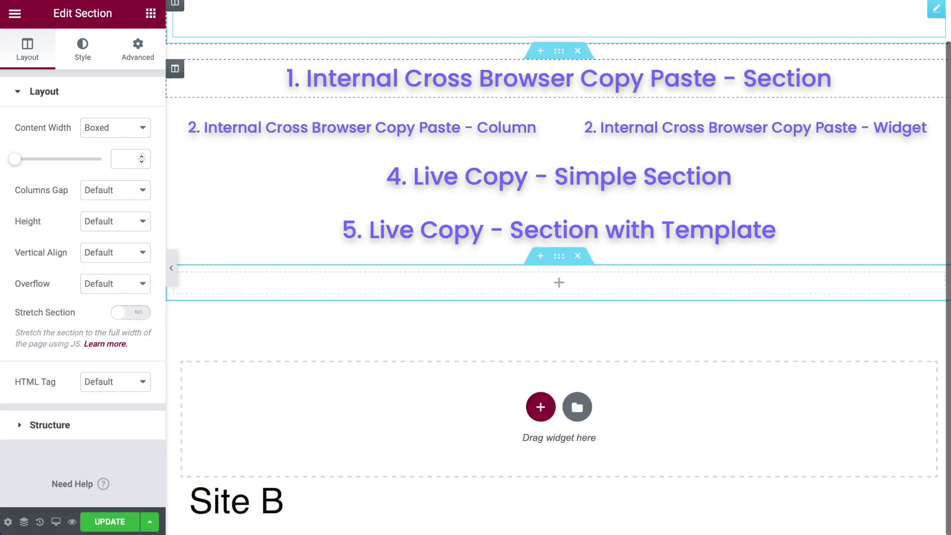
Activate Disable Cross-Origin Restrictions in Safari's developer options, and update and reload the Site B page
{"action": "left_click", "coordinate": [312, 0]}
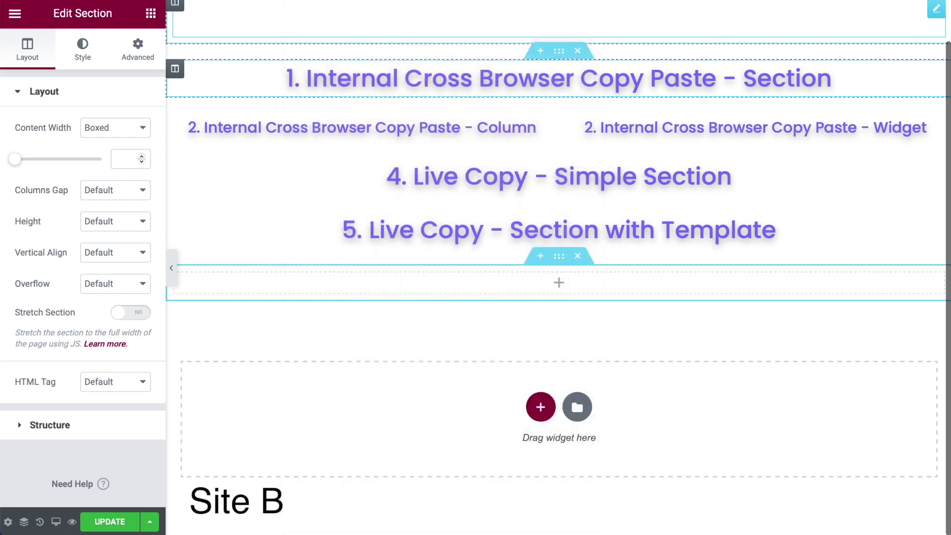
{"action": "left_click", "coordinate": [302, 0]}
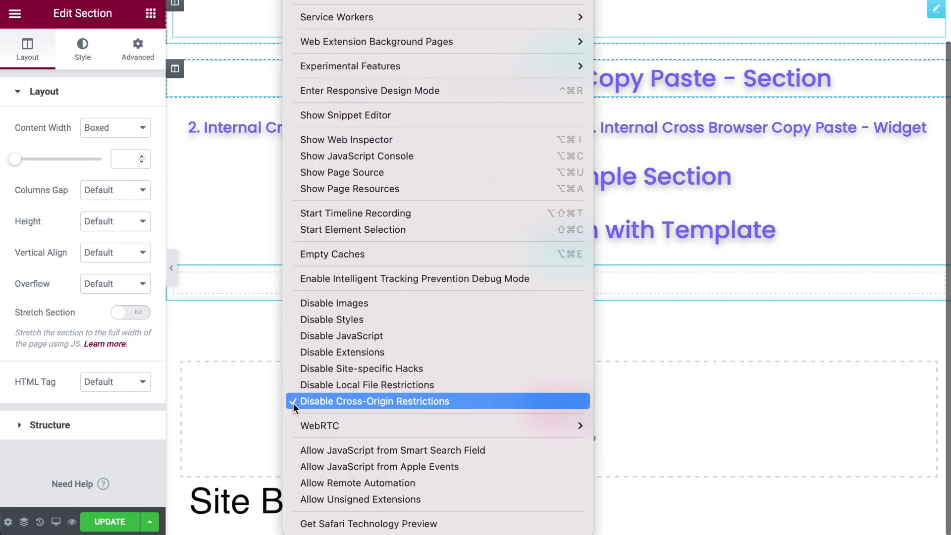
{"action": "left_click", "coordinate": [642, 328]}
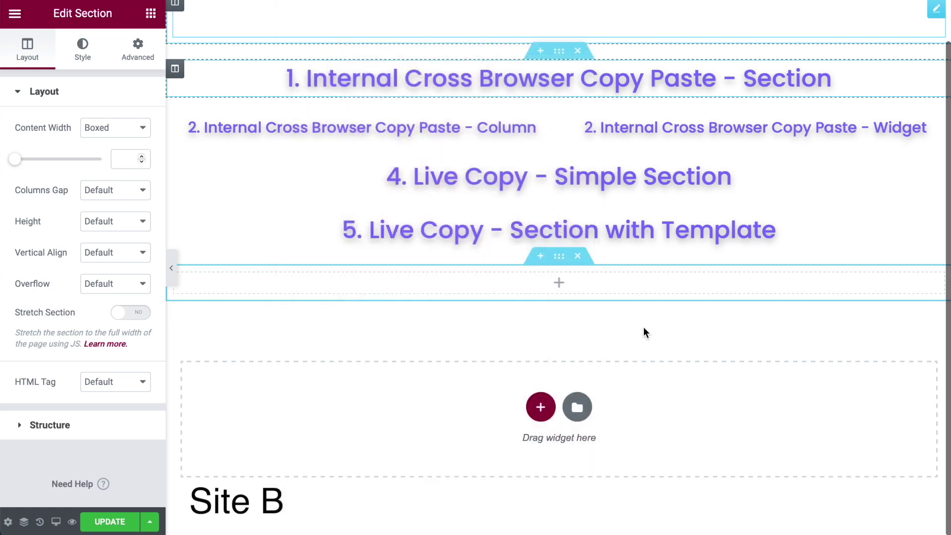
{"action": "left_click", "coordinate": [104, 524]}
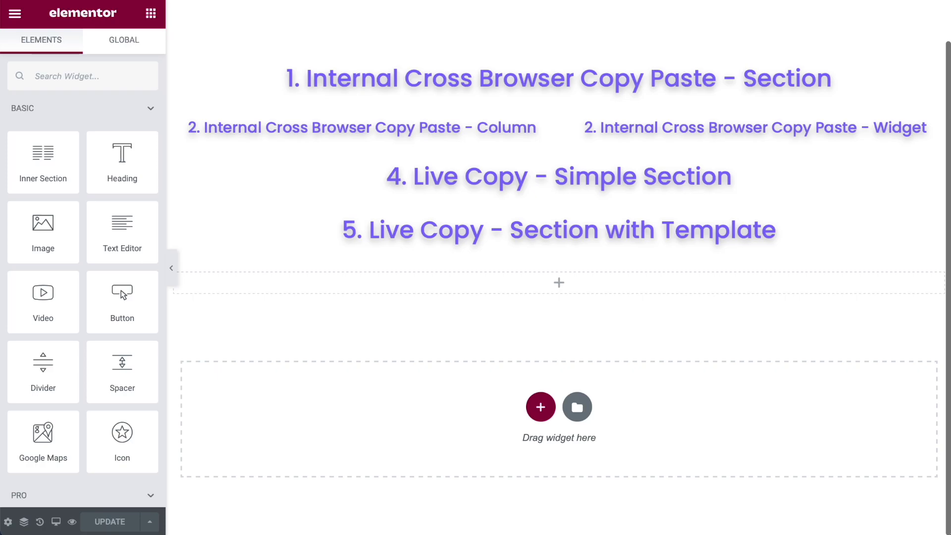
{"action": "key", "text": "super+r"}
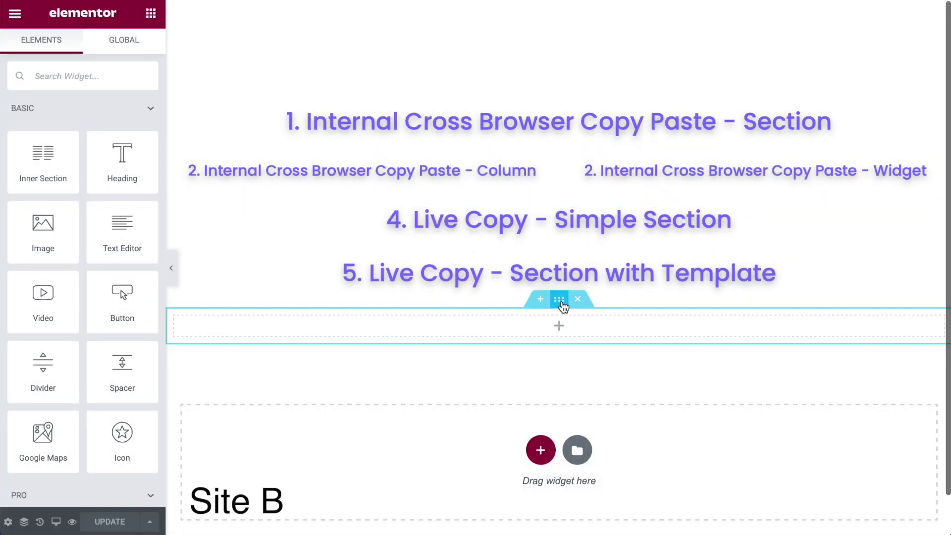
Insert the copied Graphic Design section below the empty section on Site B with Plus Paste
{"action": "right_click", "coordinate": [562, 303]}
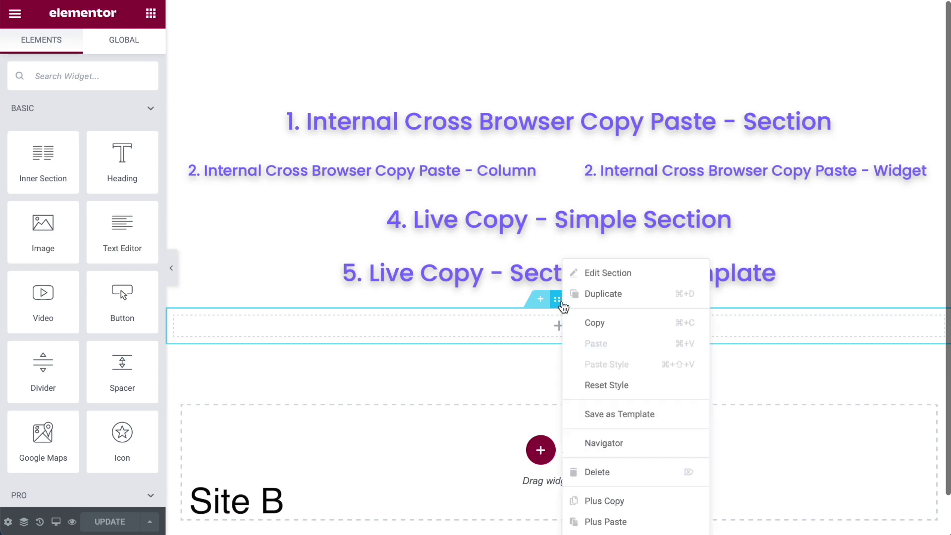
{"action": "left_click", "coordinate": [618, 522]}
{"action": "scroll", "coordinate": [723, 289], "scroll_direction": "down", "scroll_amount": 5}
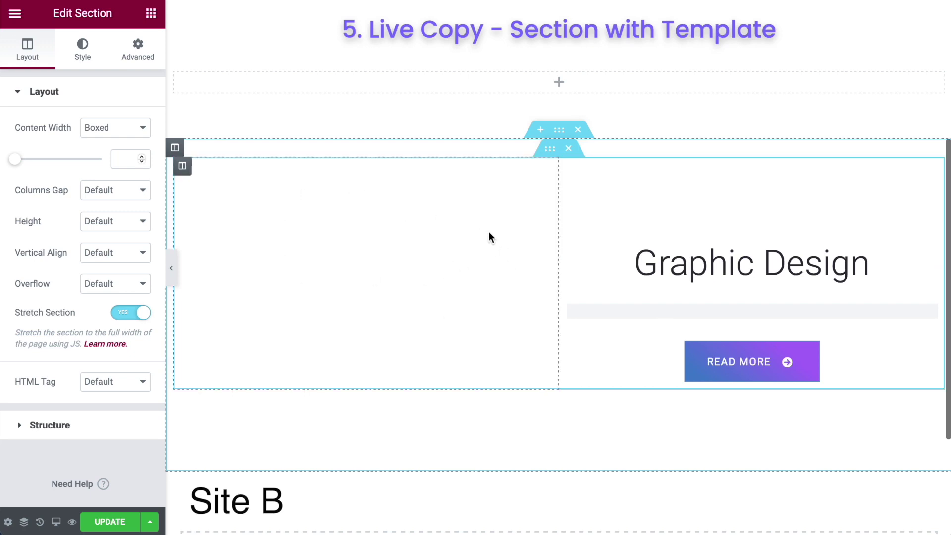
Update the Site B page and reload the editor to examine the pasted photo and Graphic Design section
{"action": "left_click", "coordinate": [110, 521]}
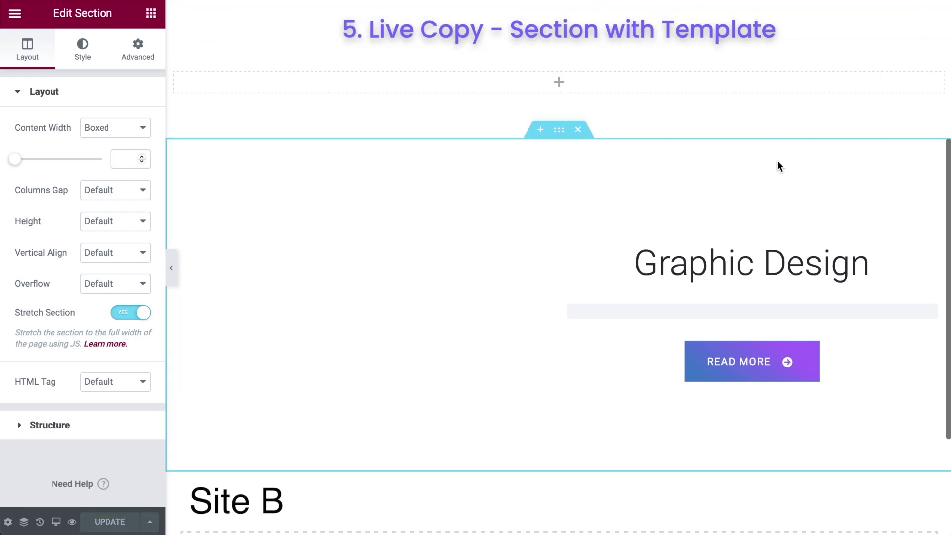
{"action": "key", "text": "ctrl+r"}
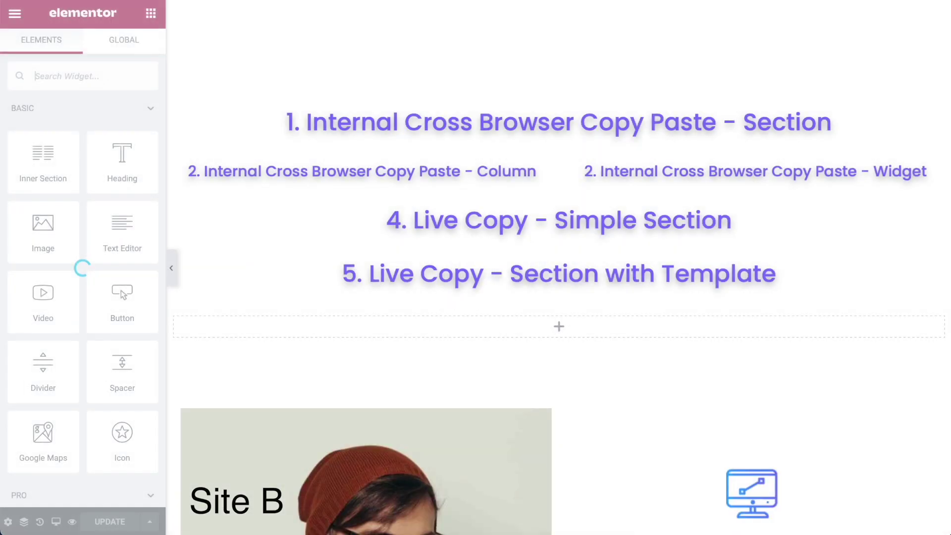
{"action": "scroll", "coordinate": [929, 221], "scroll_direction": "down", "scroll_amount": 7}
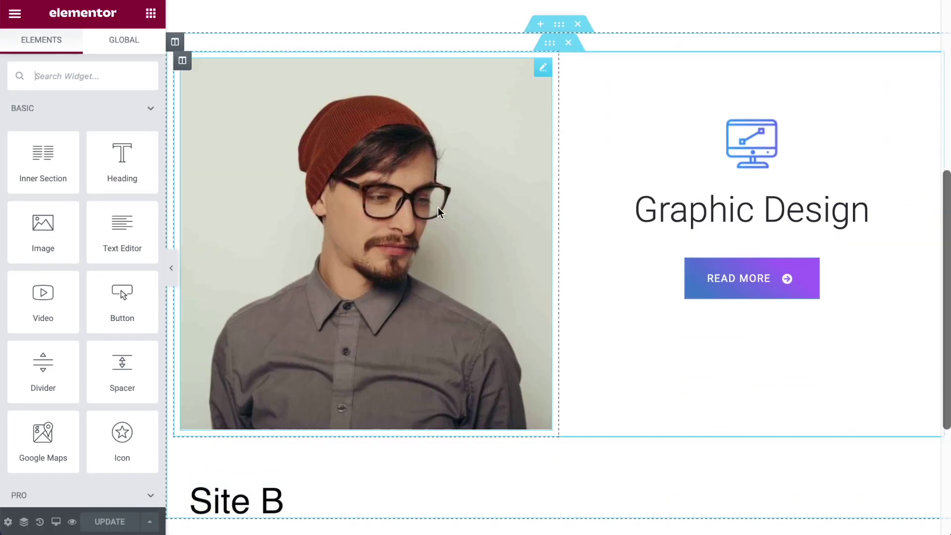
{"action": "scroll", "coordinate": [607, 214], "scroll_direction": "up", "scroll_amount": 1}
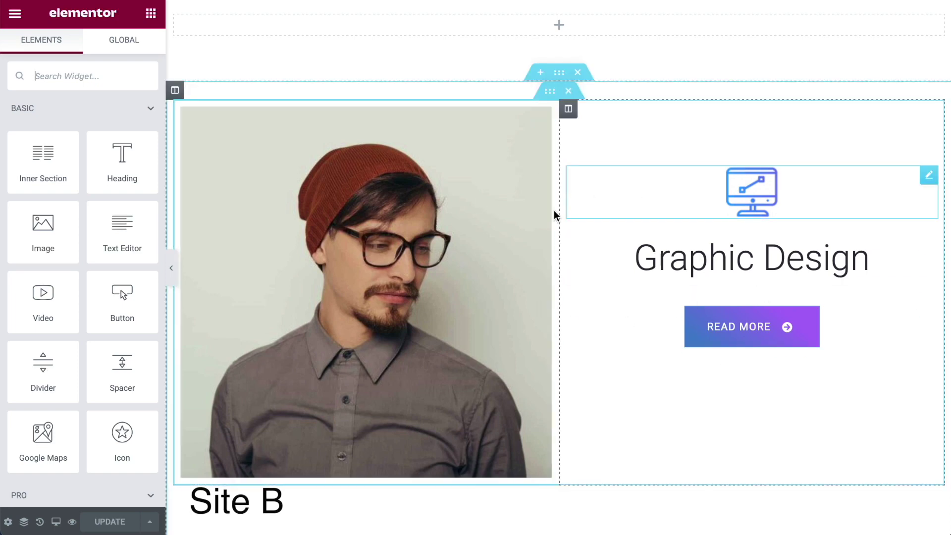
Exit Site B's editor to the dashboard and open the Plus Widgets settings in ThePlus Settings
{"action": "left_click", "coordinate": [15, 15]}
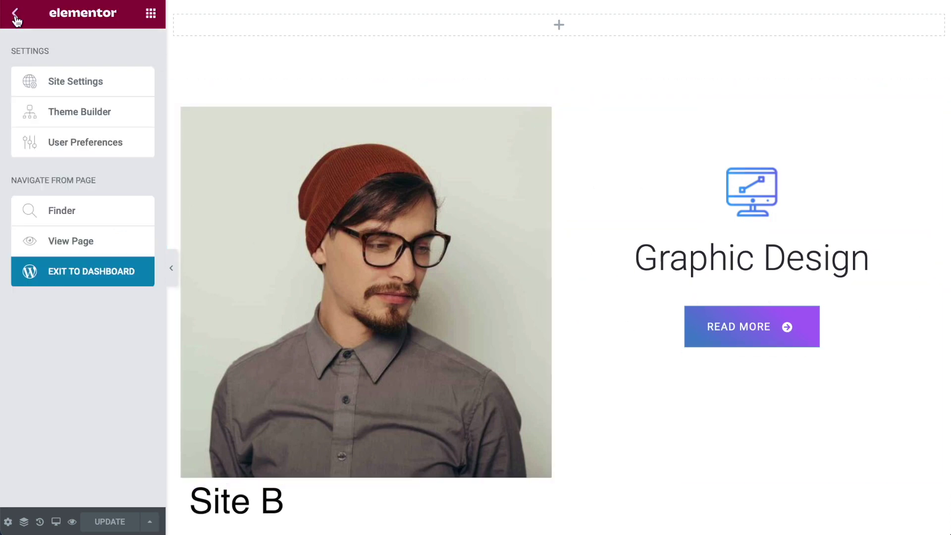
{"action": "left_click", "coordinate": [85, 271]}
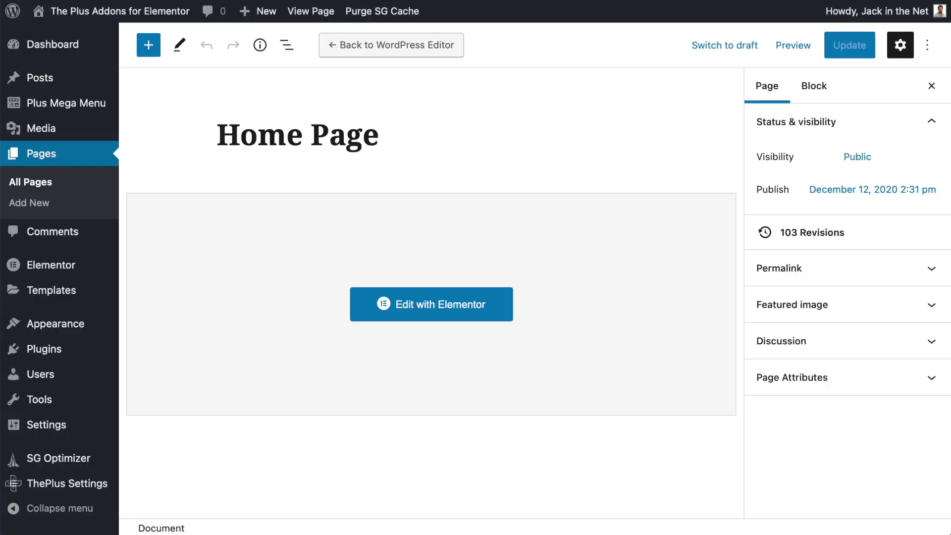
{"action": "left_click", "coordinate": [59, 484]}
{"action": "left_click", "coordinate": [300, 251]}
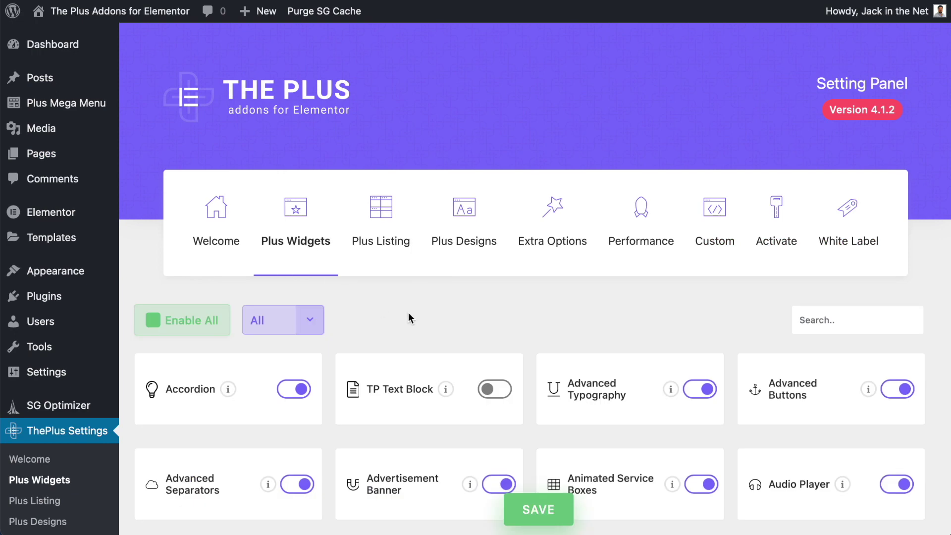
{"action": "scroll", "coordinate": [410, 259], "scroll_direction": "down", "scroll_amount": 3}
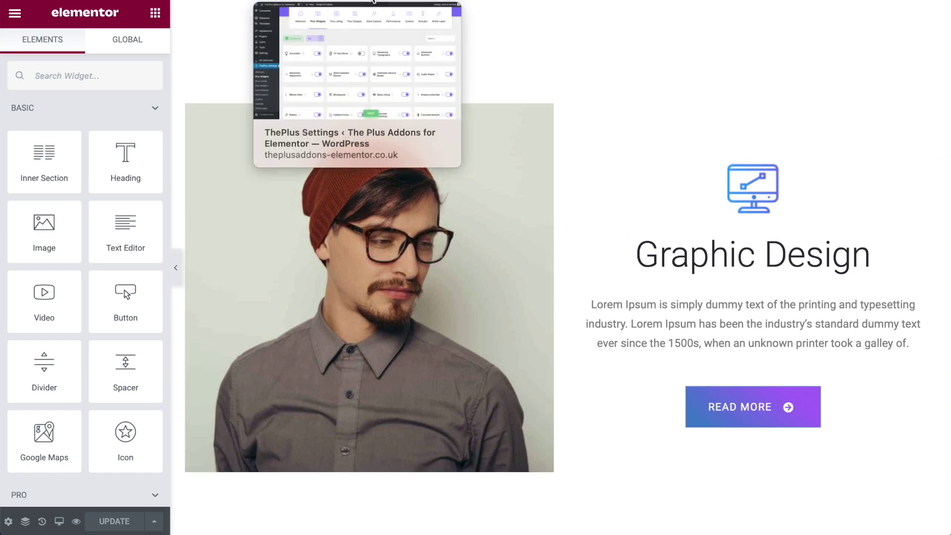
{"action": "left_click", "coordinate": [372, 1]}
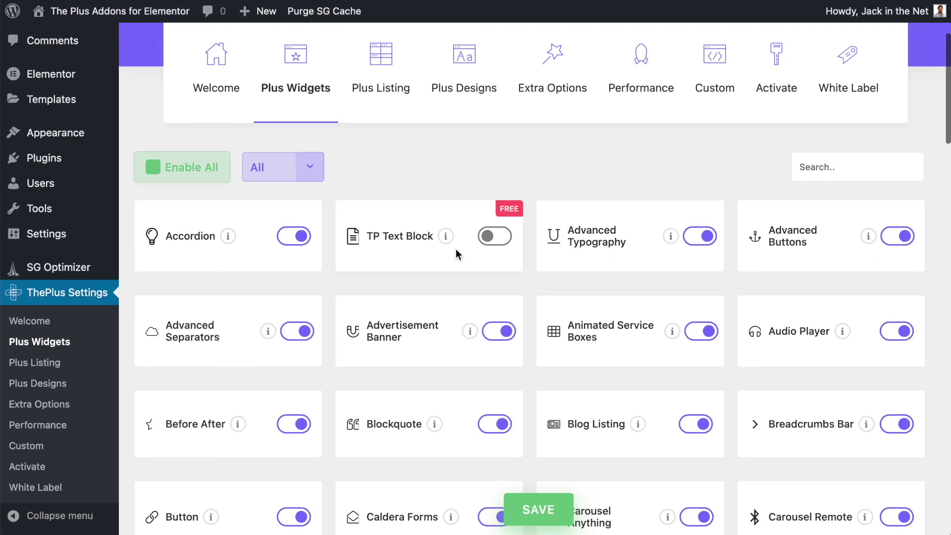
Enable the TP Text Block widget in the Plus Widgets settings and save
{"action": "left_click", "coordinate": [489, 238]}
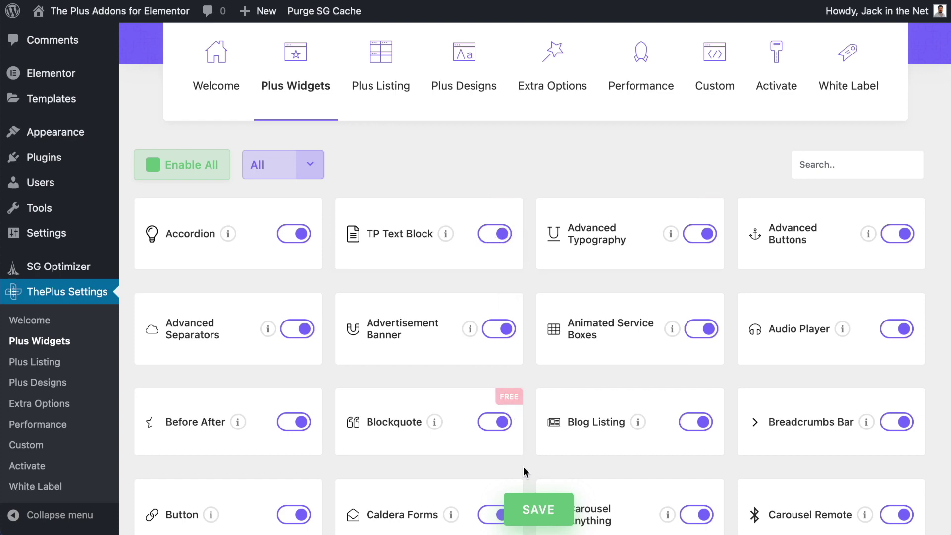
{"action": "scroll", "coordinate": [638, 268], "scroll_direction": "down", "scroll_amount": 3}
{"action": "scroll", "coordinate": [639, 267], "scroll_direction": "up", "scroll_amount": 5}
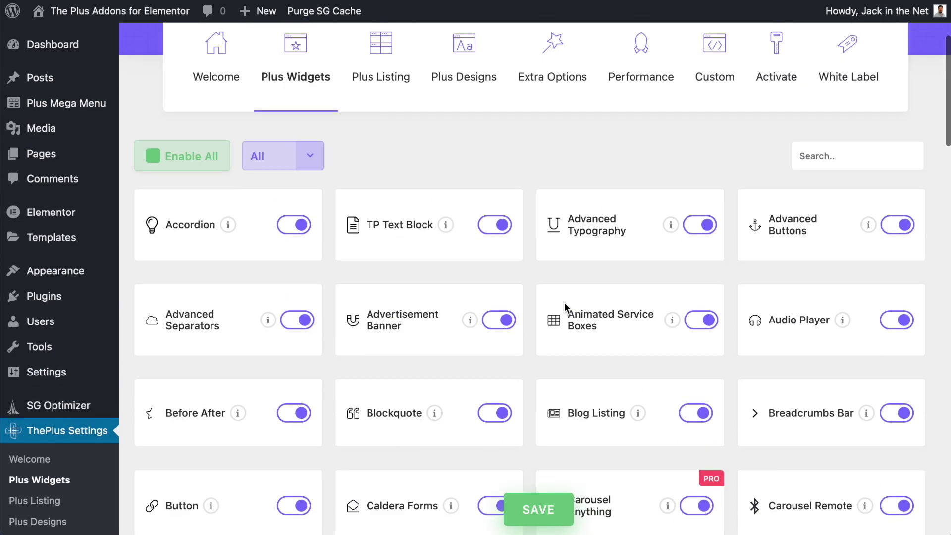
{"action": "scroll", "coordinate": [548, 276], "scroll_direction": "up", "scroll_amount": 1}
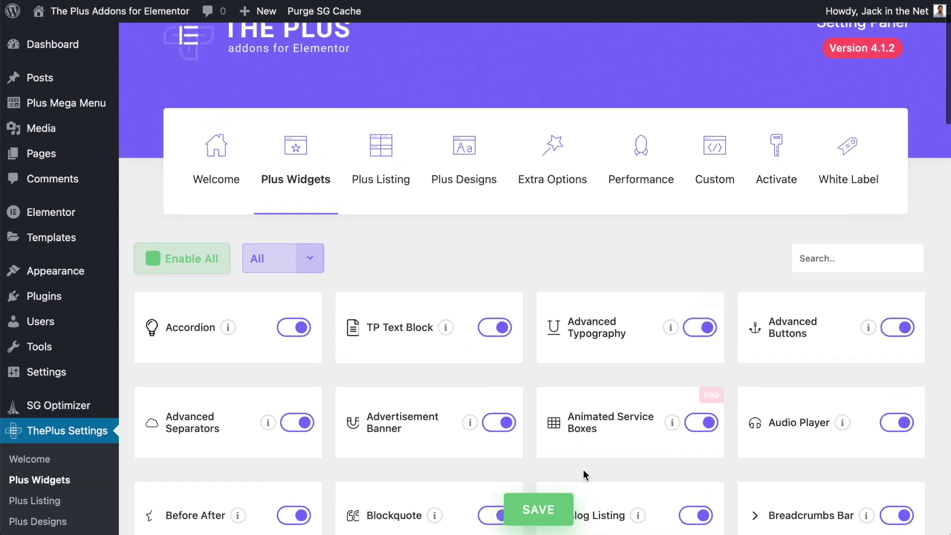
{"action": "scroll", "coordinate": [555, 516], "scroll_direction": "up", "scroll_amount": 1}
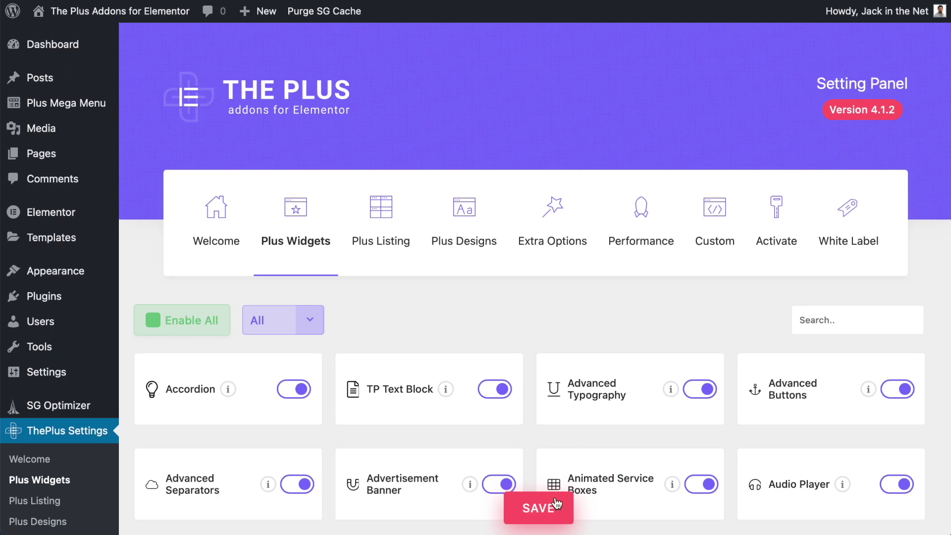
Purge all cache in The Plus Addons' Performance settings on Site B and reopen the page in the Elementor editor
{"action": "left_click", "coordinate": [641, 222]}
{"action": "scroll", "coordinate": [569, 468], "scroll_direction": "down", "scroll_amount": 1}
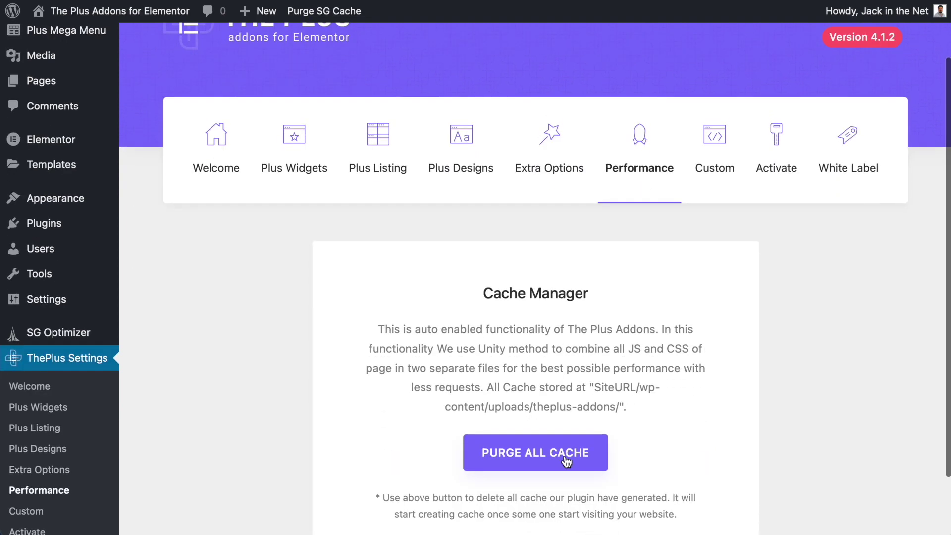
{"action": "left_click", "coordinate": [566, 461]}
{"action": "left_click", "coordinate": [613, 276]}
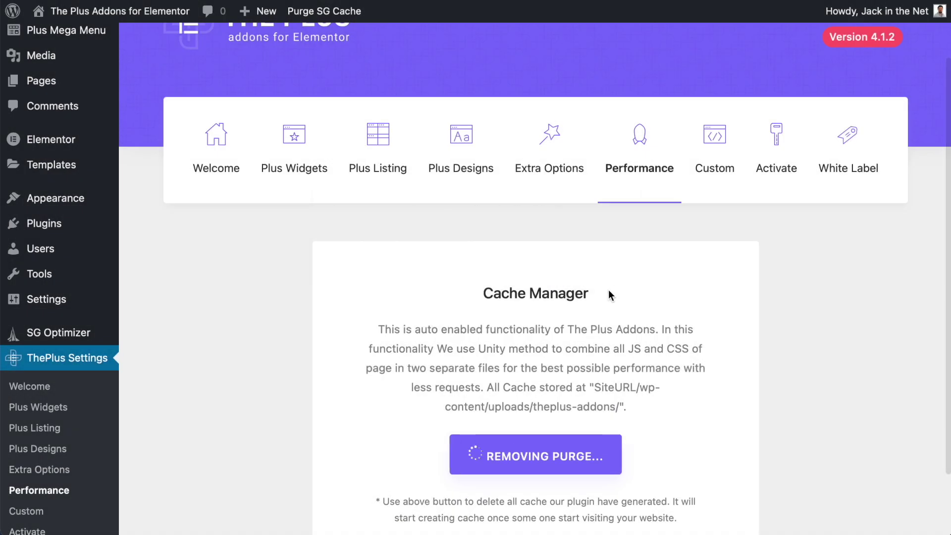
{"action": "scroll", "coordinate": [347, 33], "scroll_direction": "up", "scroll_amount": 1}
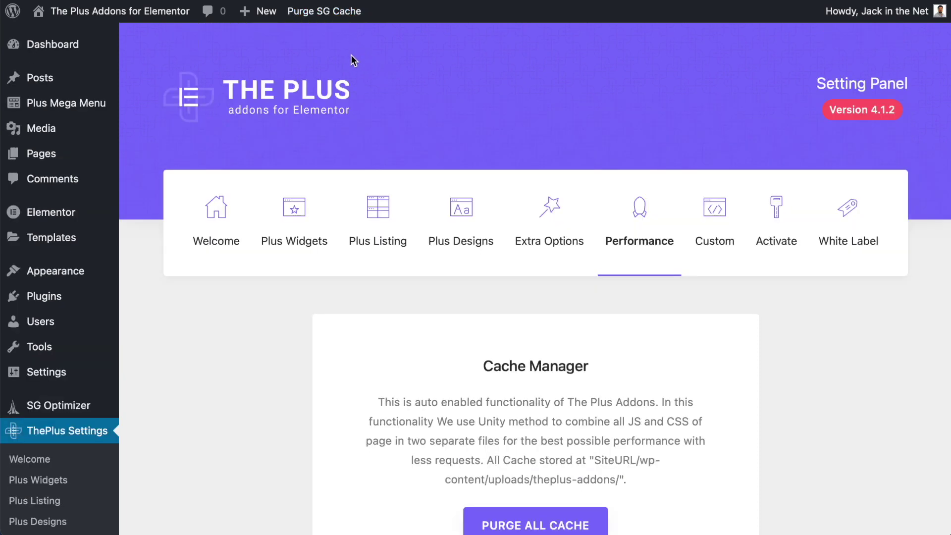
{"action": "mouse_move", "coordinate": [117, 15]}
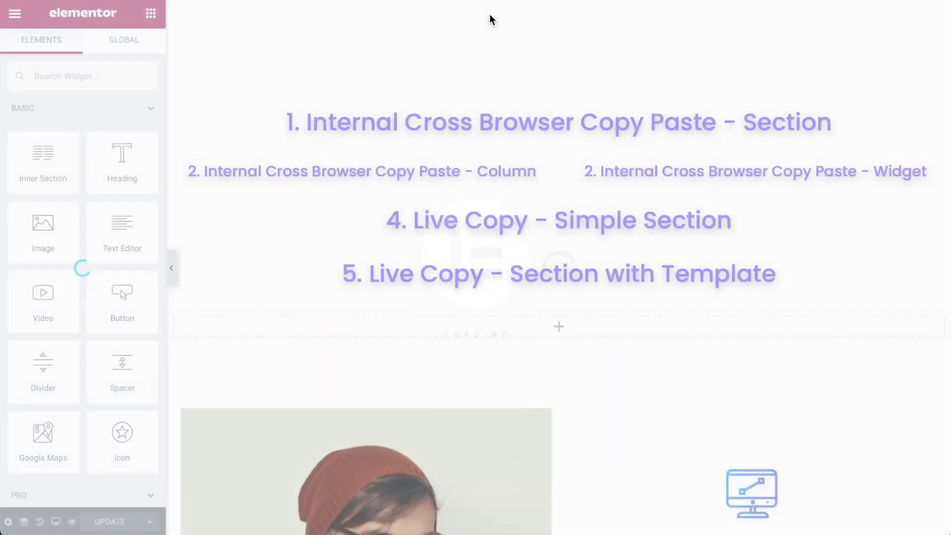
Delete the incomplete Graphic Design section on Site B and Plus Paste the copied section below the empty section
{"action": "scroll", "coordinate": [681, 228], "scroll_direction": "down", "scroll_amount": 6}
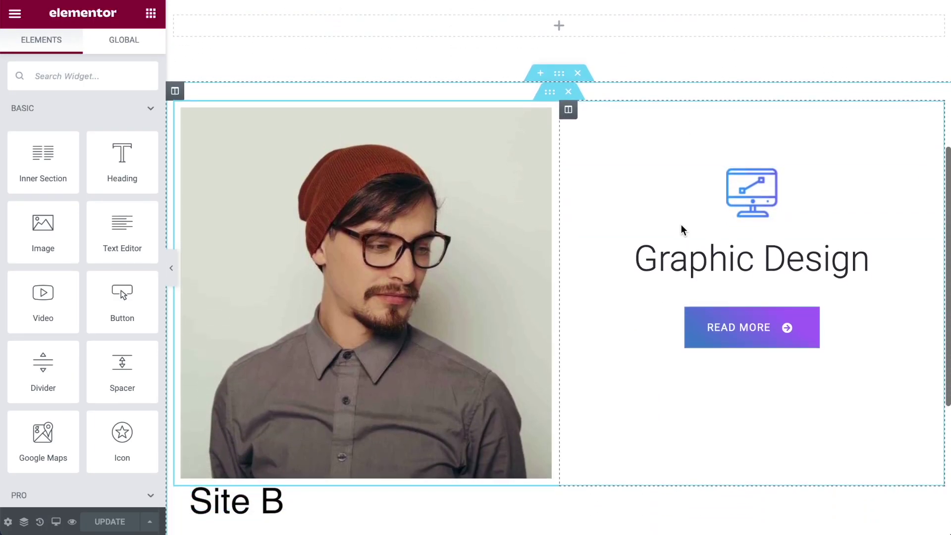
{"action": "left_click", "coordinate": [577, 73]}
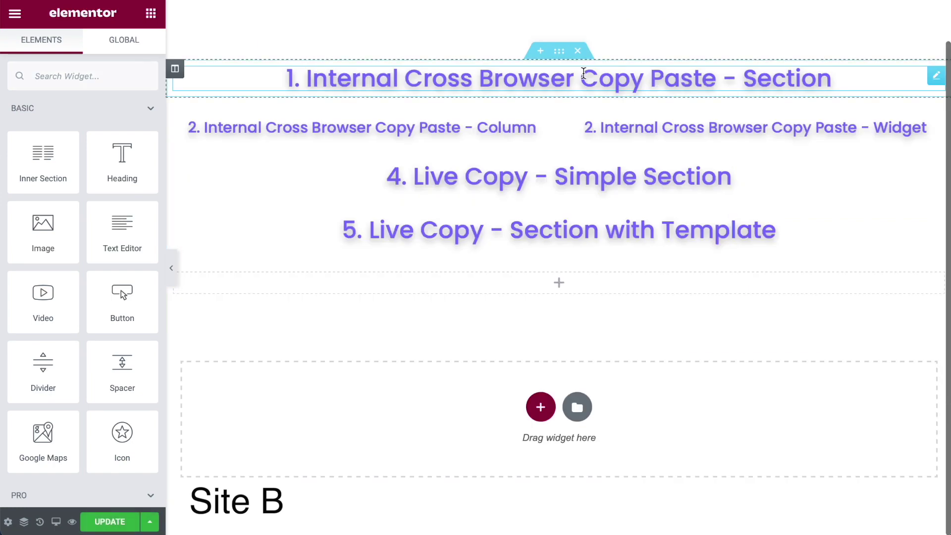
{"action": "right_click", "coordinate": [555, 255]}
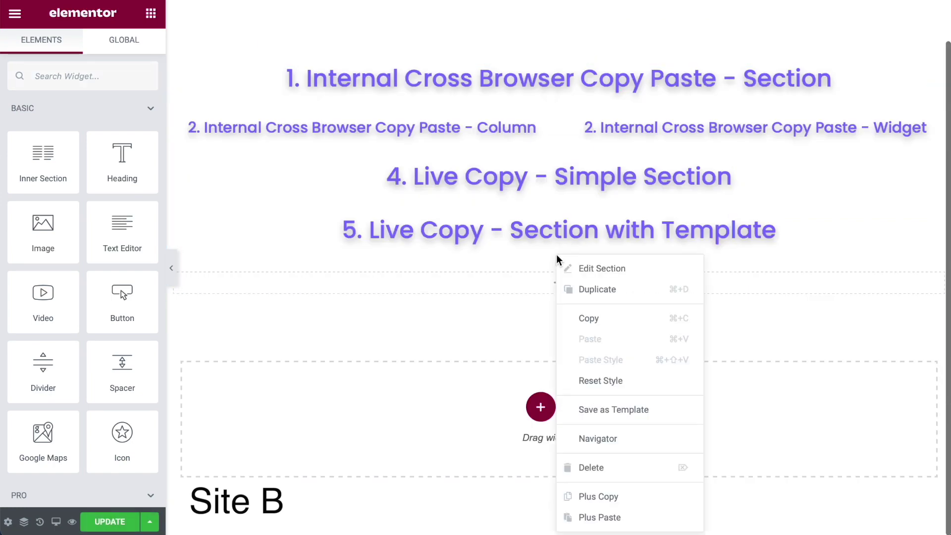
{"action": "left_click", "coordinate": [617, 518]}
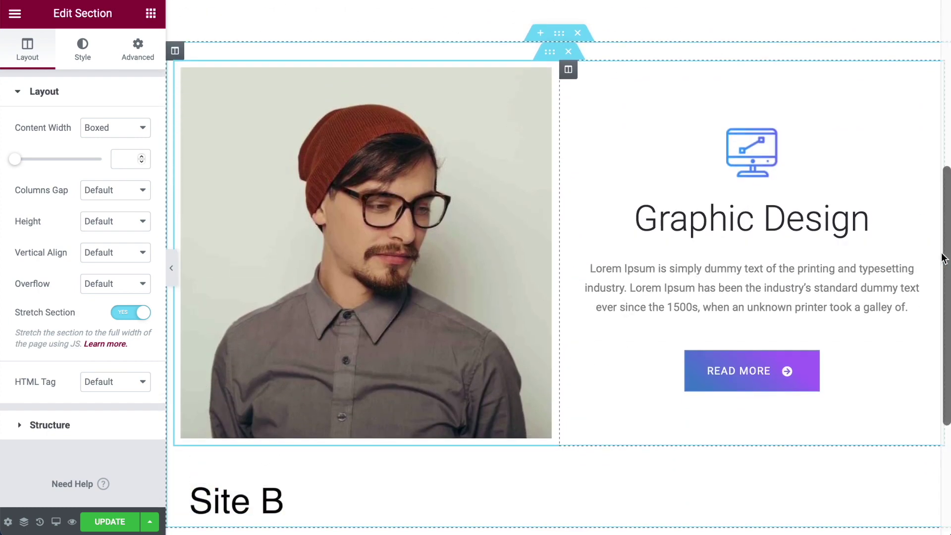
Move the pasted photo and Graphic Design section directly below the "1. Internal Cross Browser Copy Paste - Section" heading
{"action": "scroll", "coordinate": [704, 269], "scroll_direction": "up", "scroll_amount": 6}
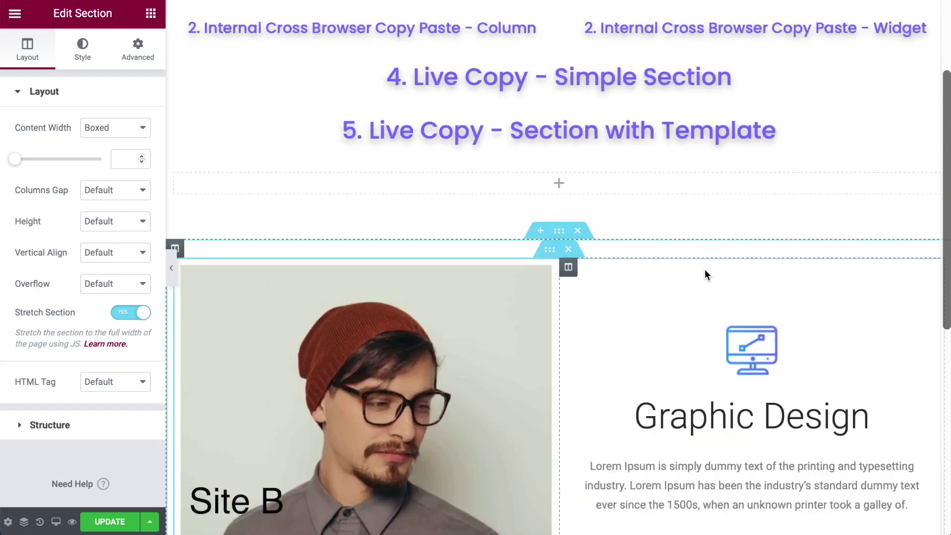
{"action": "scroll", "coordinate": [640, 321], "scroll_direction": "up", "scroll_amount": 1}
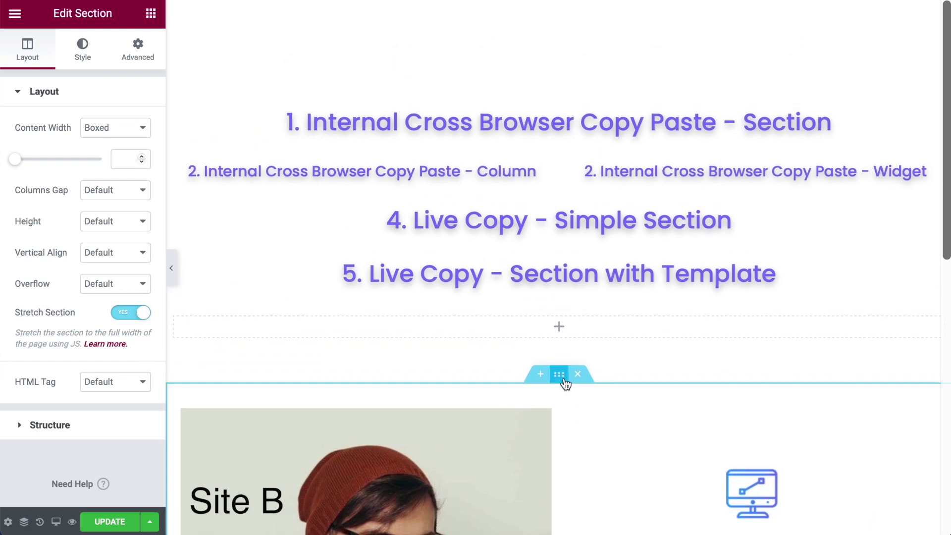
{"action": "left_click_drag", "start_coordinate": [564, 384], "coordinate": [543, 156]}
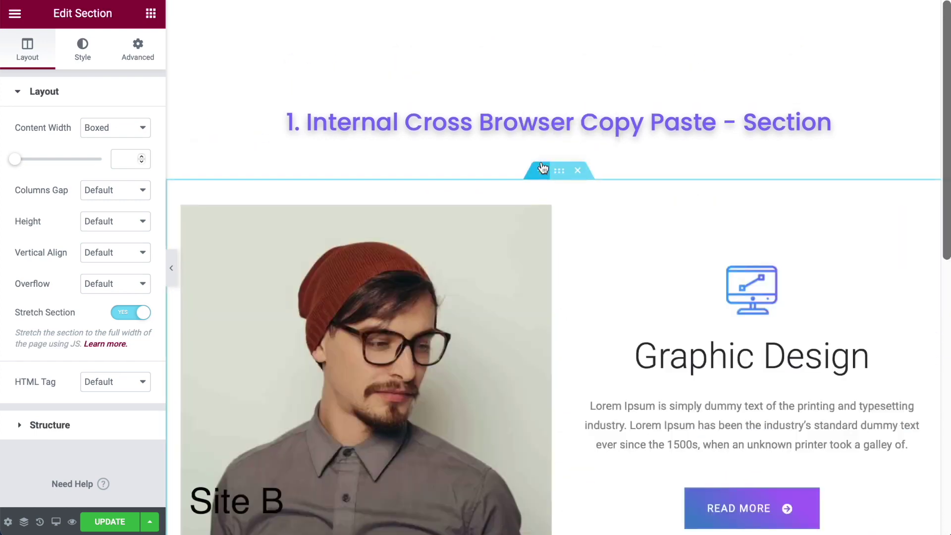
Delete the spacer at the bottom of the pasted Graphic Design section
{"action": "scroll", "coordinate": [702, 293], "scroll_direction": "down", "scroll_amount": 6}
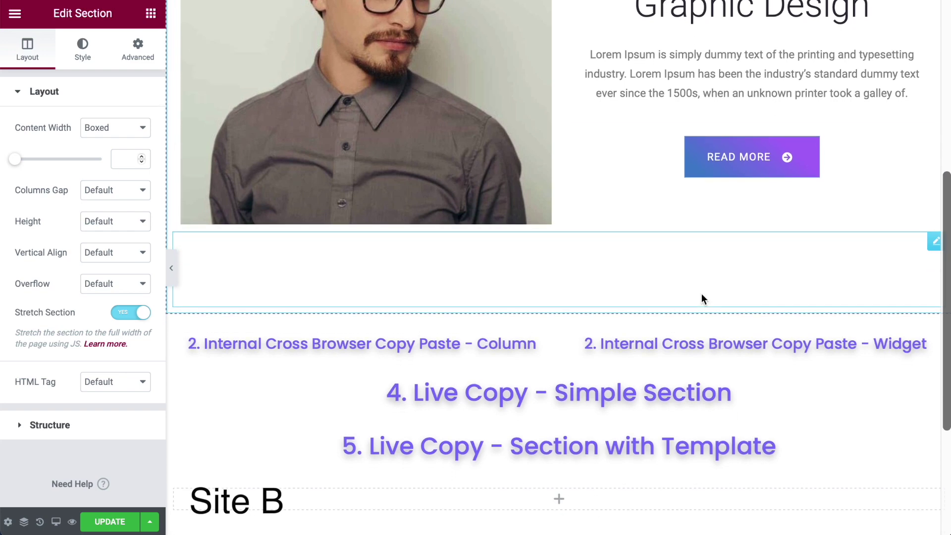
{"action": "right_click", "coordinate": [934, 245]}
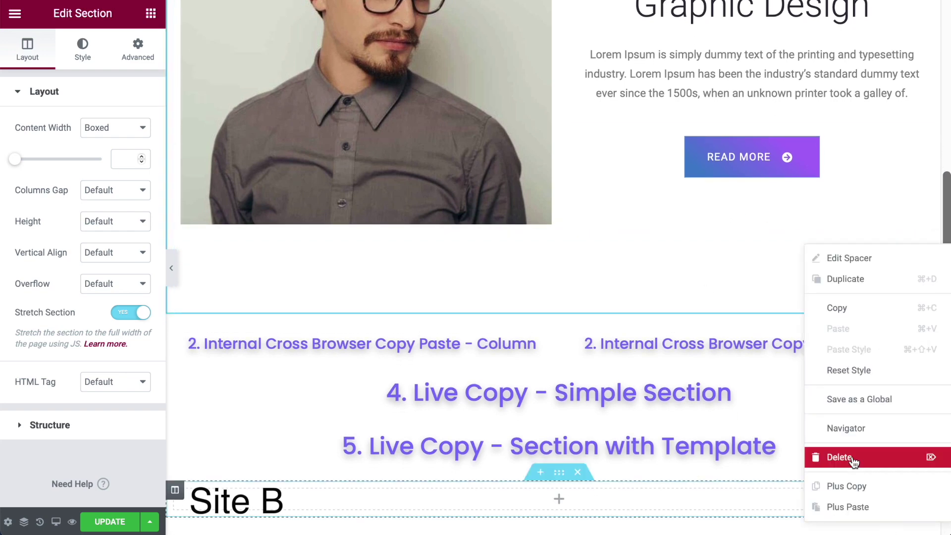
{"action": "left_click", "coordinate": [889, 457]}
{"action": "scroll", "coordinate": [893, 459], "scroll_direction": "up", "scroll_amount": 4}
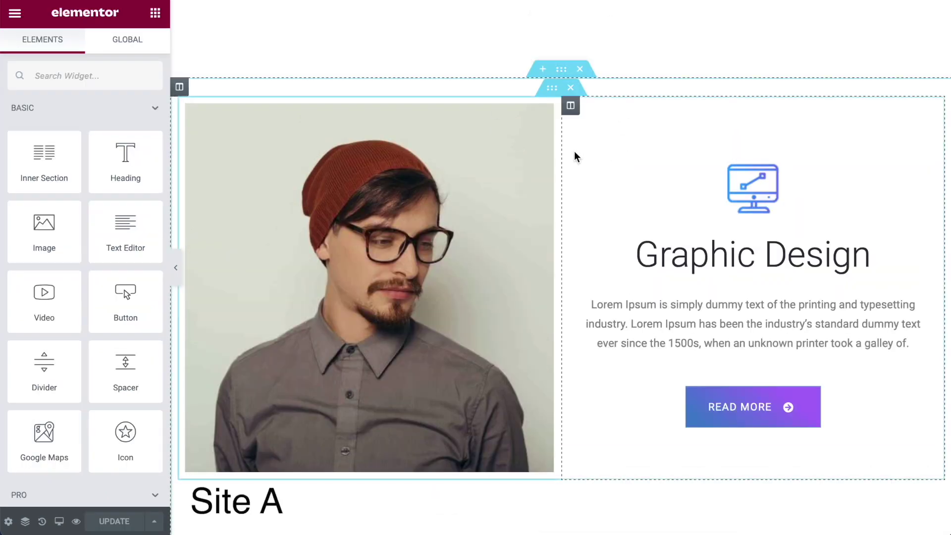
Plus Copy the Graphic Design text column on Site A and Plus Paste it at the empty section's column on Site B
{"action": "right_click", "coordinate": [575, 109]}
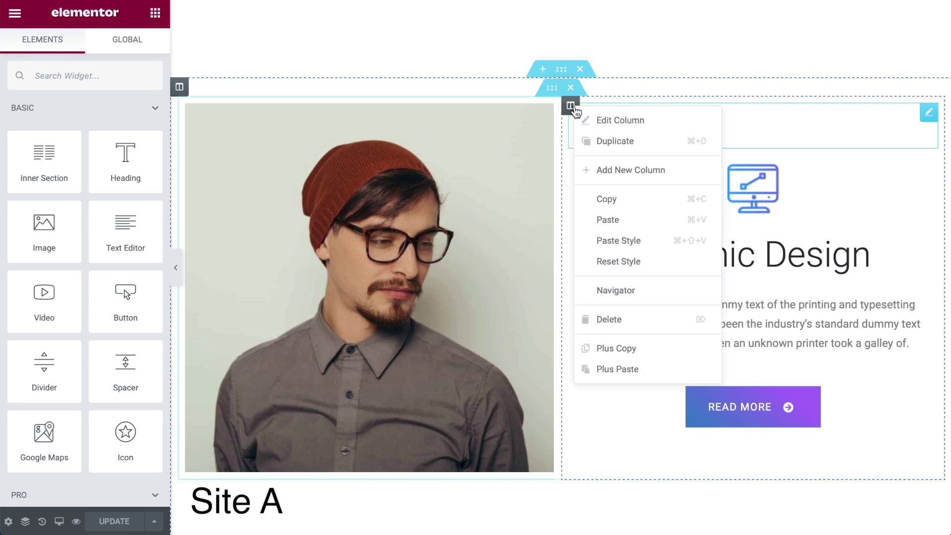
{"action": "left_click", "coordinate": [636, 349]}
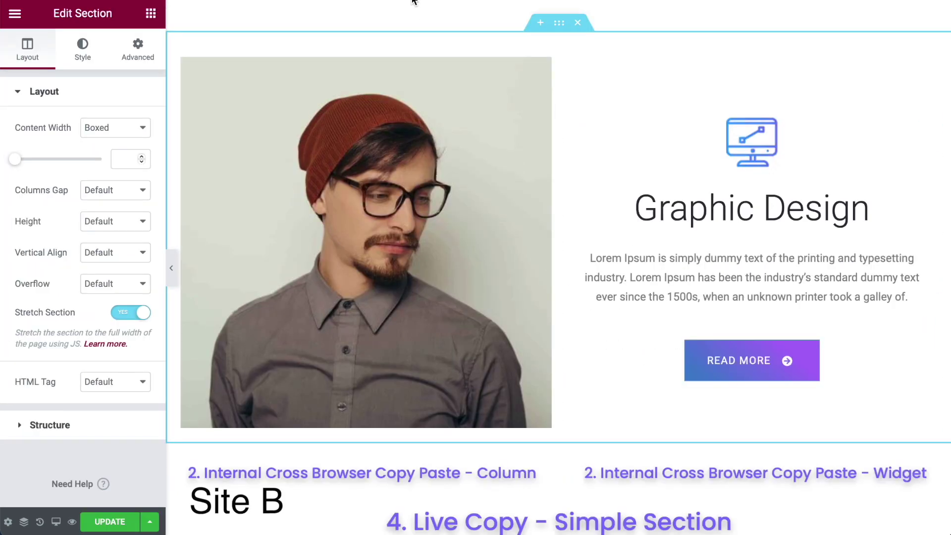
{"action": "scroll", "coordinate": [774, 352], "scroll_direction": "down", "scroll_amount": 7}
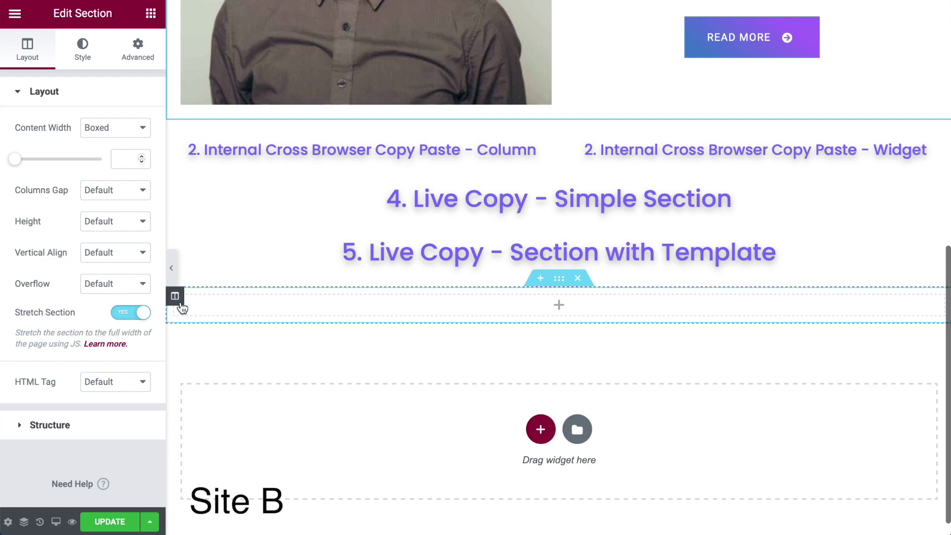
{"action": "right_click", "coordinate": [182, 307]}
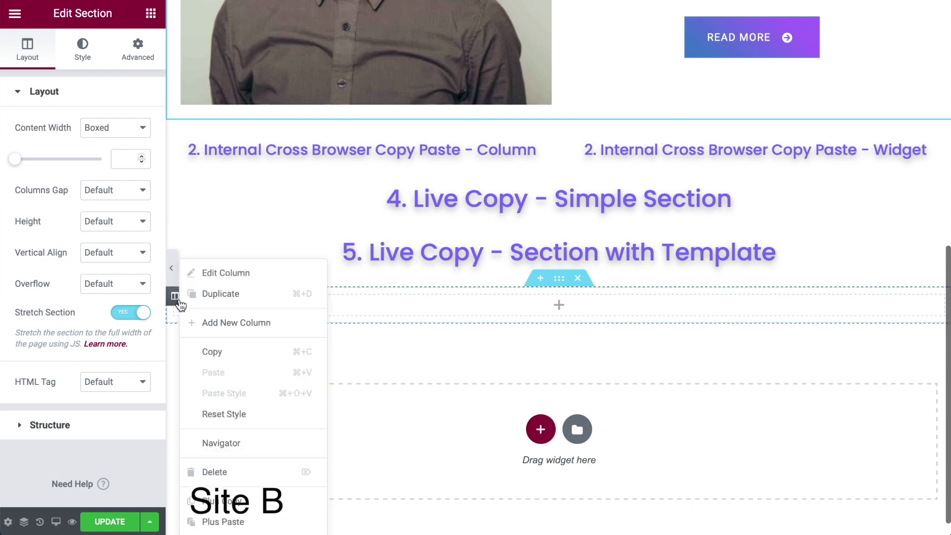
{"action": "left_click", "coordinate": [263, 523]}
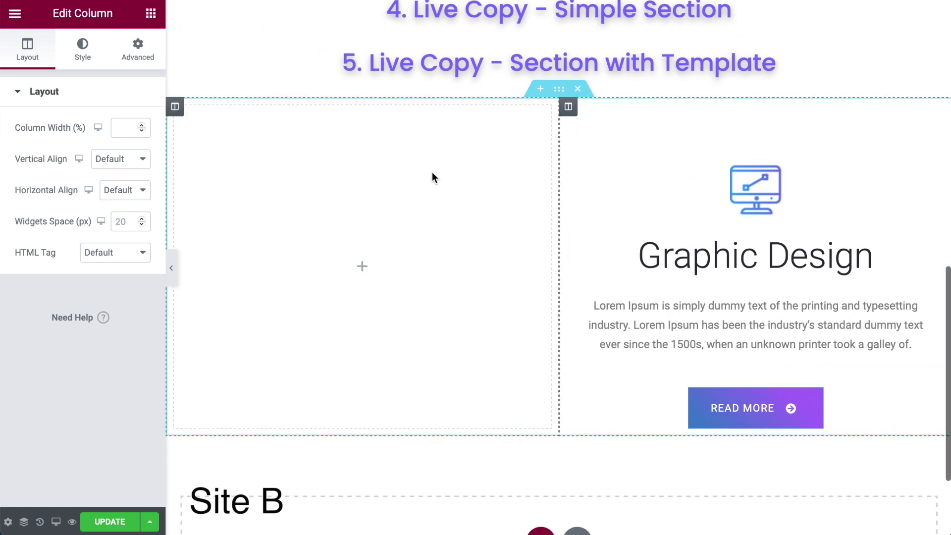
Move the section holding the pasted column directly below the "2. Internal Cross Browser Copy Paste" Column and Widget headings
{"action": "scroll", "coordinate": [575, 173], "scroll_direction": "up", "scroll_amount": 4}
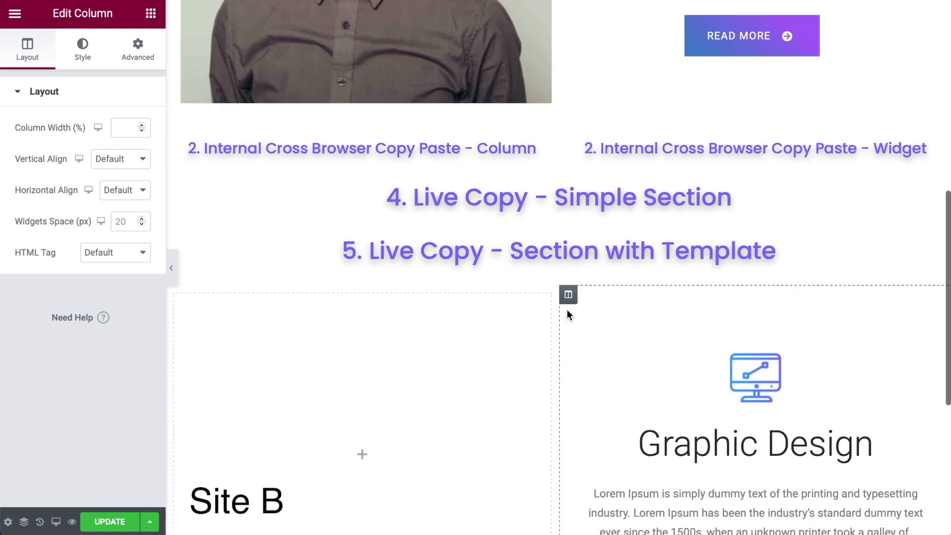
{"action": "mouse_move", "coordinate": [562, 255]}
{"action": "left_mouse_down"}
{"action": "mouse_move", "coordinate": [561, 217]}
{"action": "mouse_move", "coordinate": [560, 240]}
{"action": "left_mouse_up"}
{"action": "scroll", "coordinate": [464, 273], "scroll_direction": "up", "scroll_amount": 2}
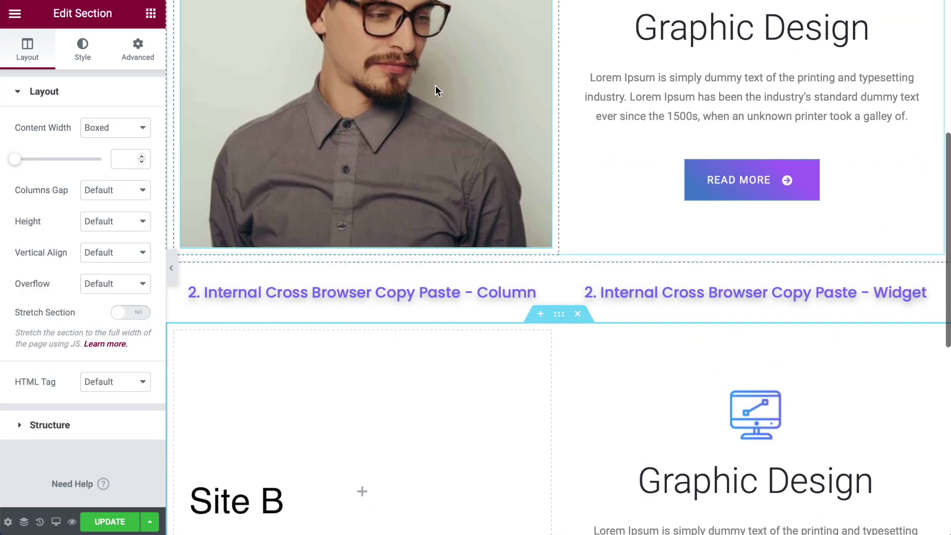
{"action": "scroll", "coordinate": [461, 240], "scroll_direction": "down", "scroll_amount": 5}
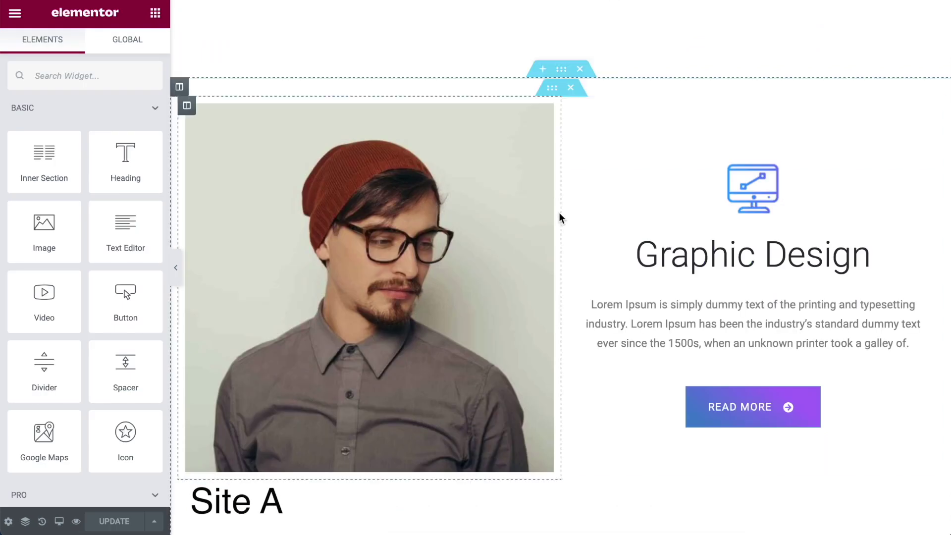
Plus Copy the photo's image widget on Site A and Plus Paste it into the empty column beside Graphic Design on Site B
{"action": "scroll", "coordinate": [535, 196], "scroll_direction": "down", "scroll_amount": 1}
{"action": "right_click", "coordinate": [543, 110]}
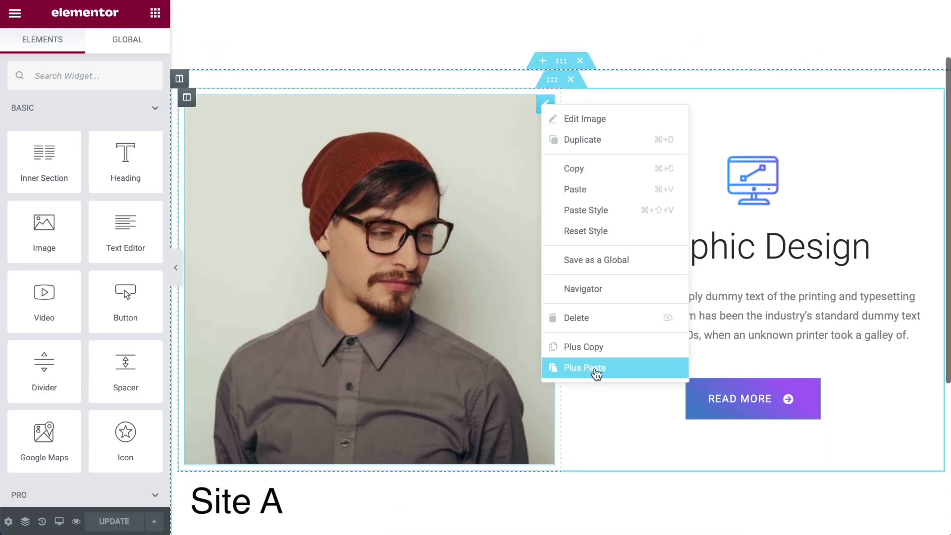
{"action": "left_click", "coordinate": [595, 349]}
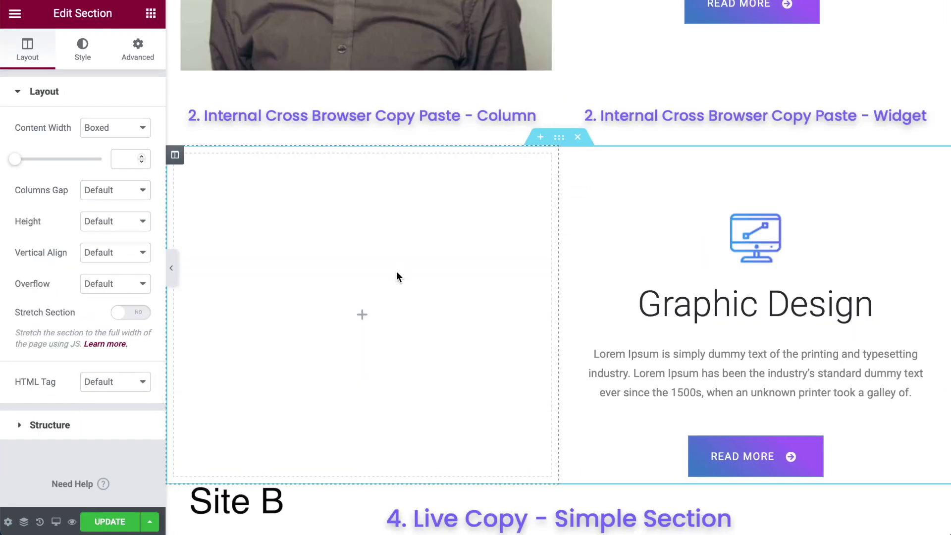
{"action": "right_click", "coordinate": [385, 270]}
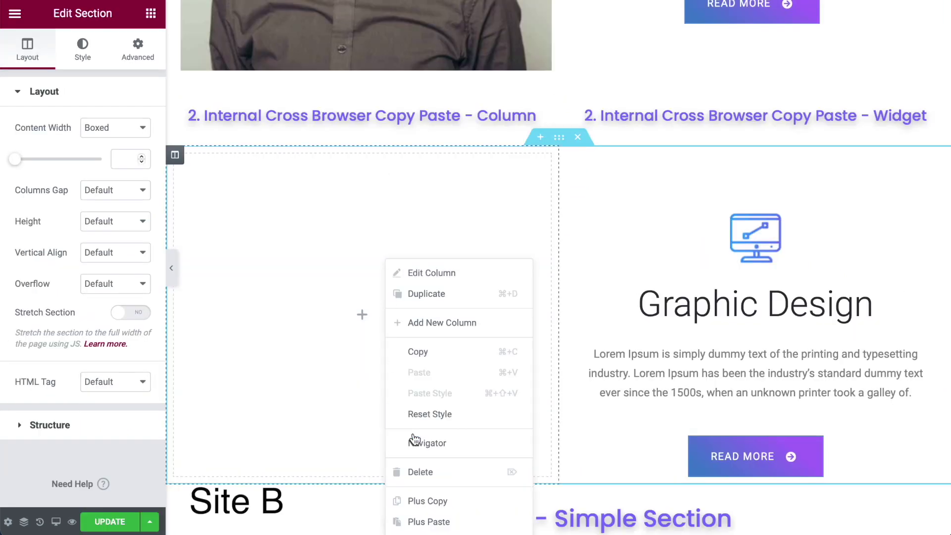
{"action": "left_click", "coordinate": [458, 508]}
{"action": "scroll", "coordinate": [469, 406], "scroll_direction": "down", "scroll_amount": 1}
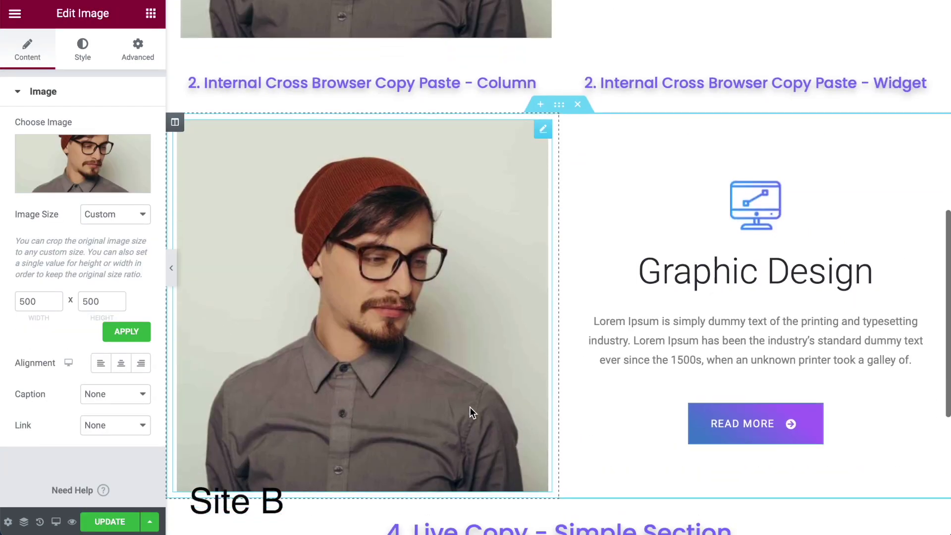
Examine the pasted section, column and image widget on Site B, along with the Live Copy headings below them
{"action": "scroll", "coordinate": [477, 392], "scroll_direction": "up", "scroll_amount": 7}
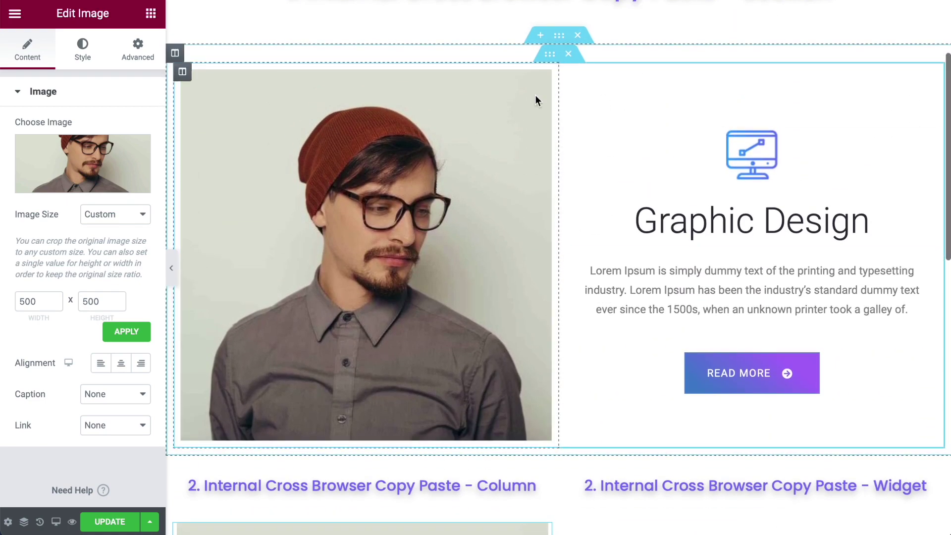
{"action": "scroll", "coordinate": [563, 221], "scroll_direction": "down", "scroll_amount": 4}
{"action": "scroll", "coordinate": [842, 252], "scroll_direction": "down", "scroll_amount": 3}
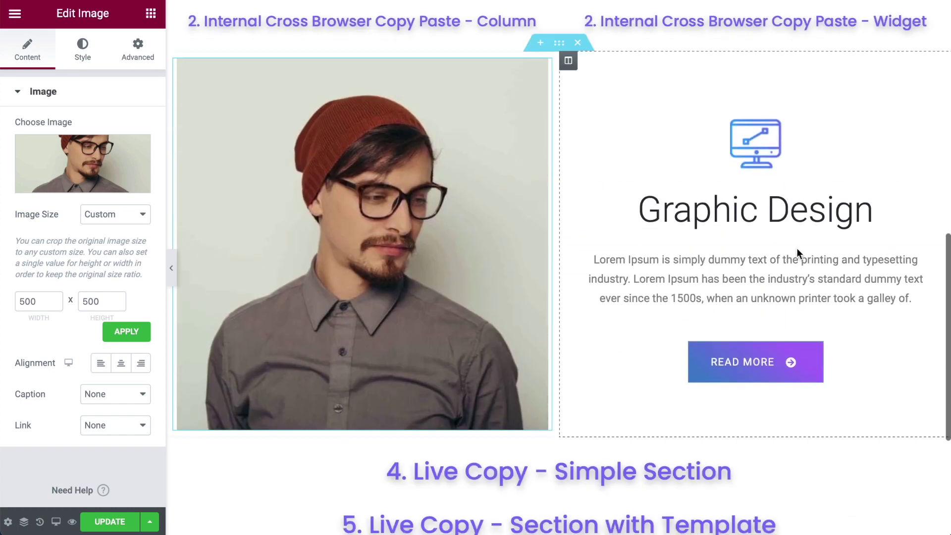
{"action": "scroll", "coordinate": [772, 250], "scroll_direction": "down", "scroll_amount": 1}
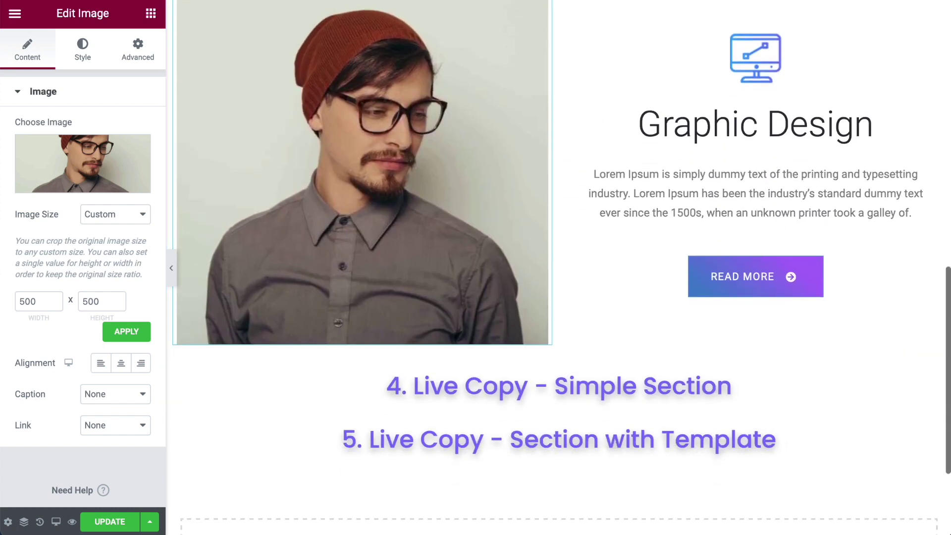
{"action": "scroll", "coordinate": [870, 314], "scroll_direction": "down", "scroll_amount": 2}
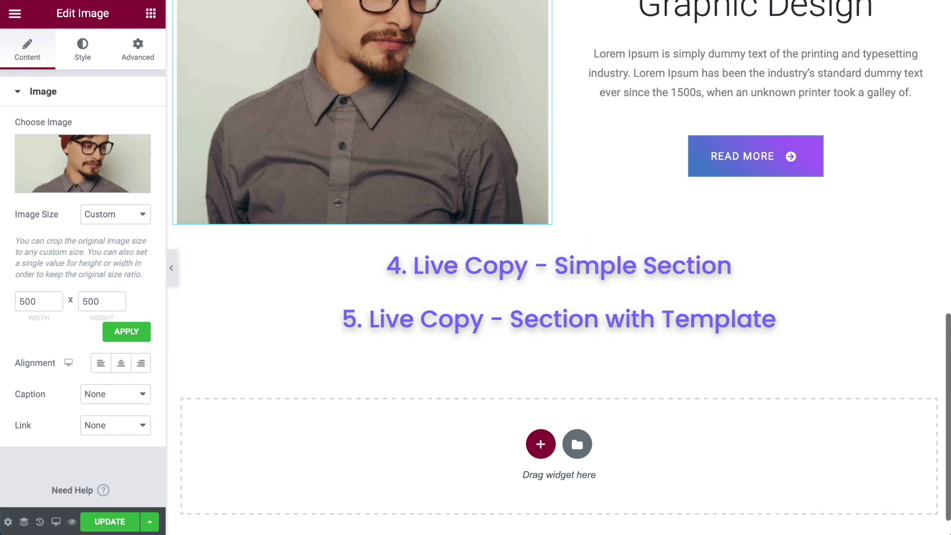
{"action": "scroll", "coordinate": [889, 301], "scroll_direction": "up", "scroll_amount": 2}
{"action": "scroll", "coordinate": [890, 301], "scroll_direction": "down", "scroll_amount": 1}
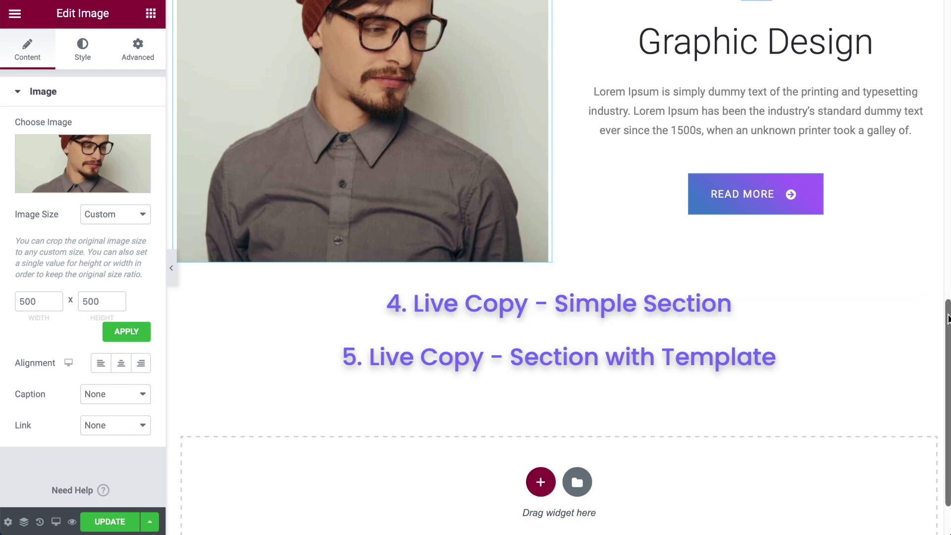
{"action": "scroll", "coordinate": [915, 323], "scroll_direction": "down", "scroll_amount": 2}
{"action": "scroll", "coordinate": [915, 323], "scroll_direction": "up", "scroll_amount": 3}
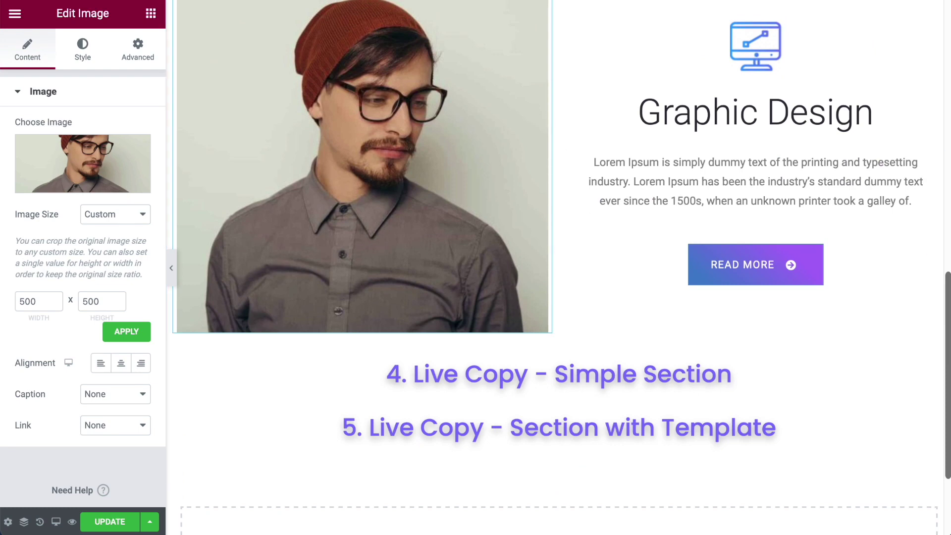
{"action": "scroll", "coordinate": [820, 336], "scroll_direction": "up", "scroll_amount": 9}
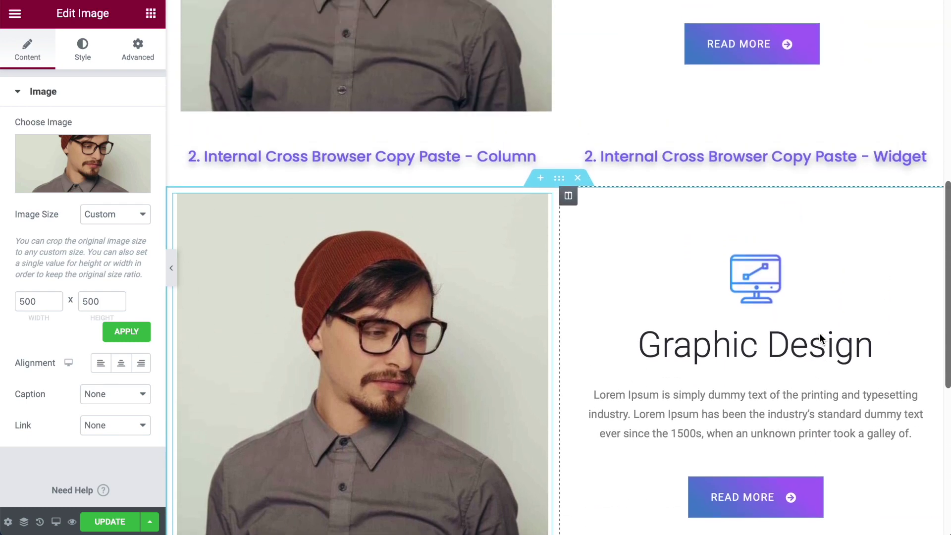
{"action": "scroll", "coordinate": [820, 333], "scroll_direction": "up", "scroll_amount": 5}
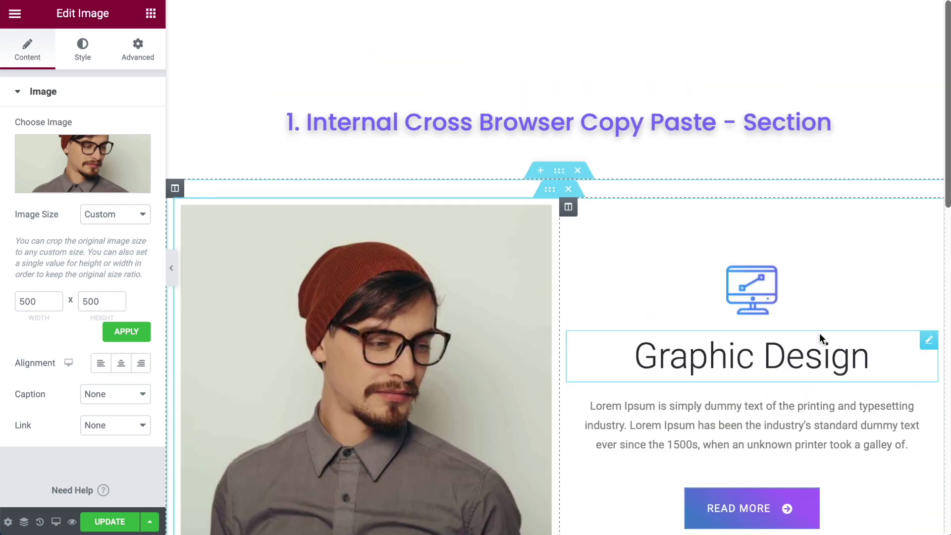
{"action": "scroll", "coordinate": [786, 242], "scroll_direction": "down", "scroll_amount": 1}
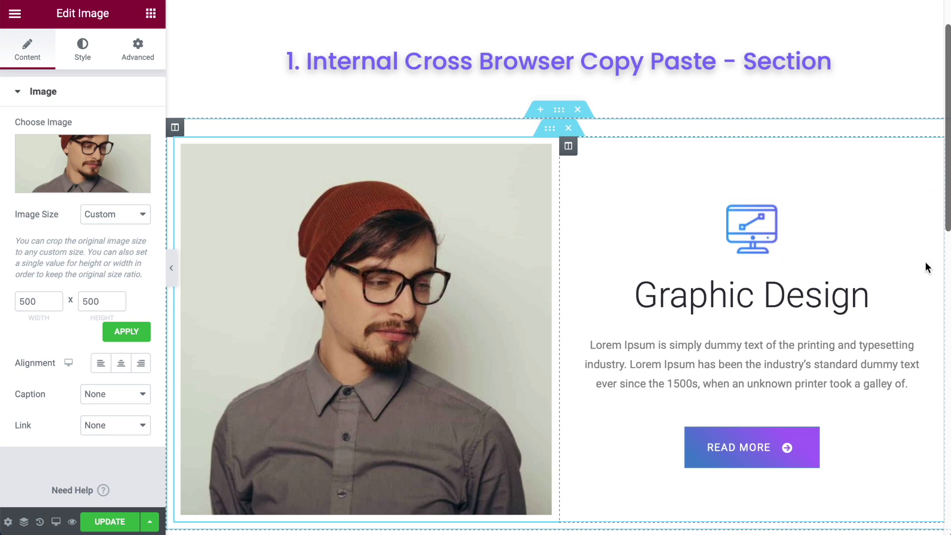
{"action": "scroll", "coordinate": [589, 275], "scroll_direction": "down", "scroll_amount": 1}
{"action": "scroll", "coordinate": [597, 270], "scroll_direction": "down", "scroll_amount": 2}
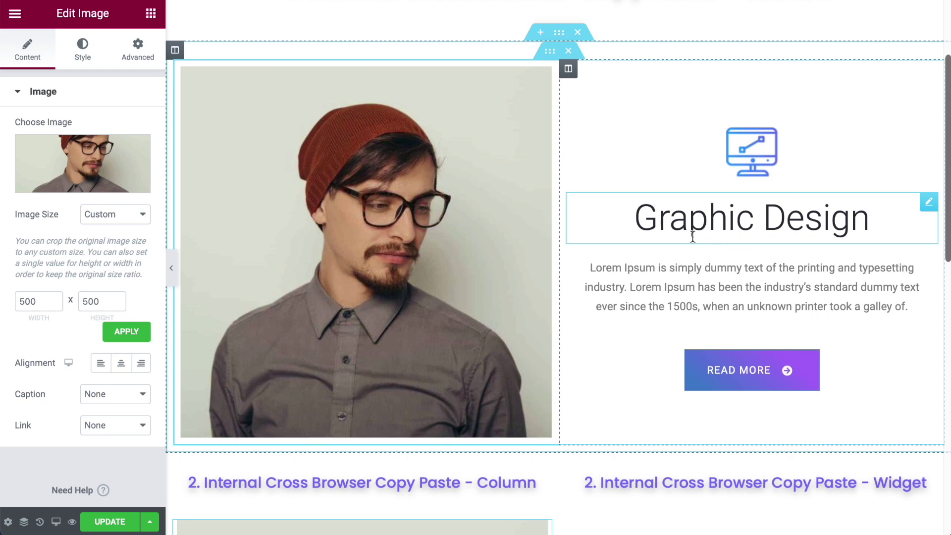
{"action": "scroll", "coordinate": [692, 236], "scroll_direction": "up", "scroll_amount": 3}
{"action": "key", "text": "ctrl+v"}
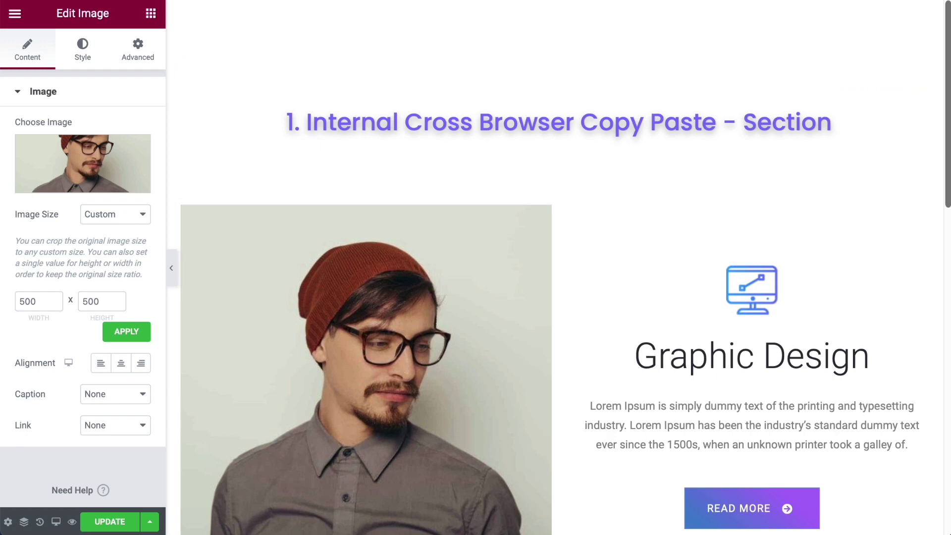
{"action": "scroll", "coordinate": [859, 239], "scroll_direction": "down", "scroll_amount": 10}
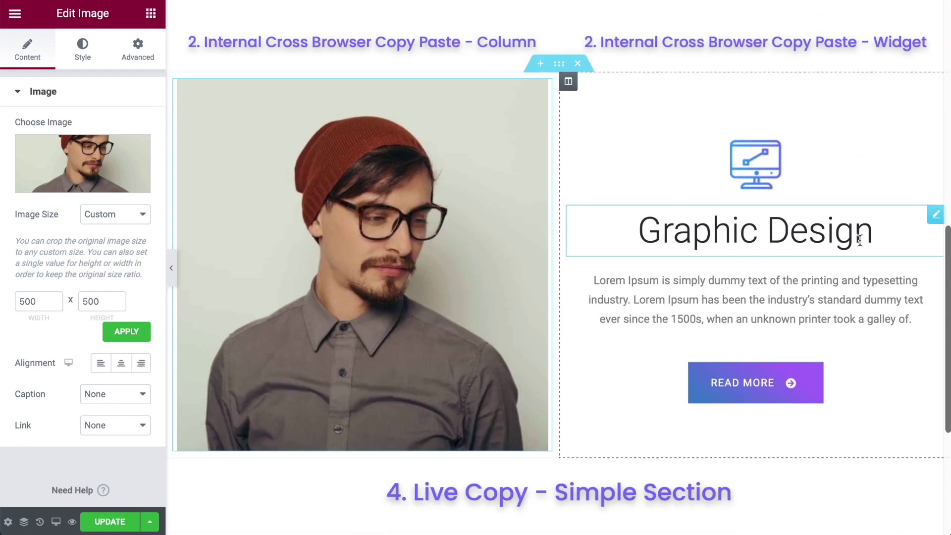
{"action": "scroll", "coordinate": [860, 239], "scroll_direction": "down", "scroll_amount": 1}
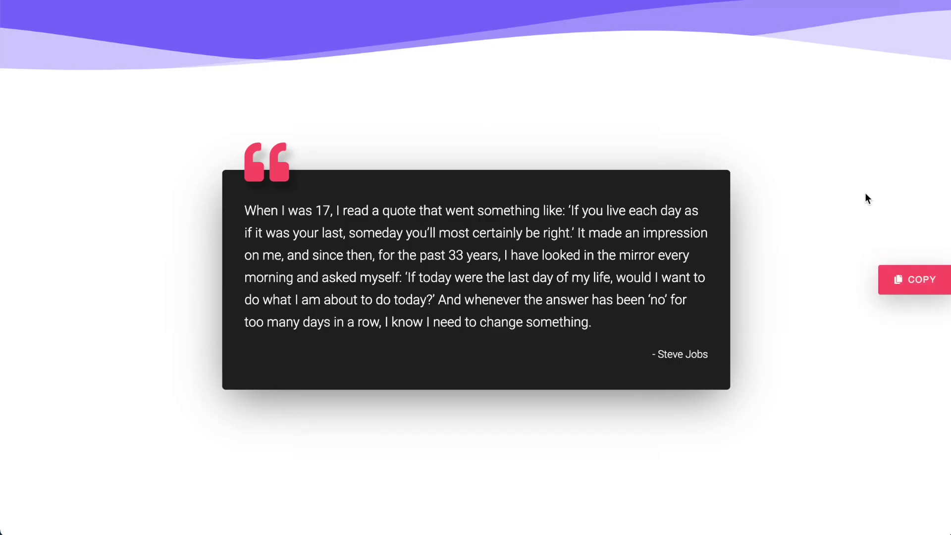
Live Copy the dark Steve Jobs blockquote section from The Plus Addons Blockquote demo page
{"action": "scroll", "coordinate": [762, 245], "scroll_direction": "down", "scroll_amount": 8}
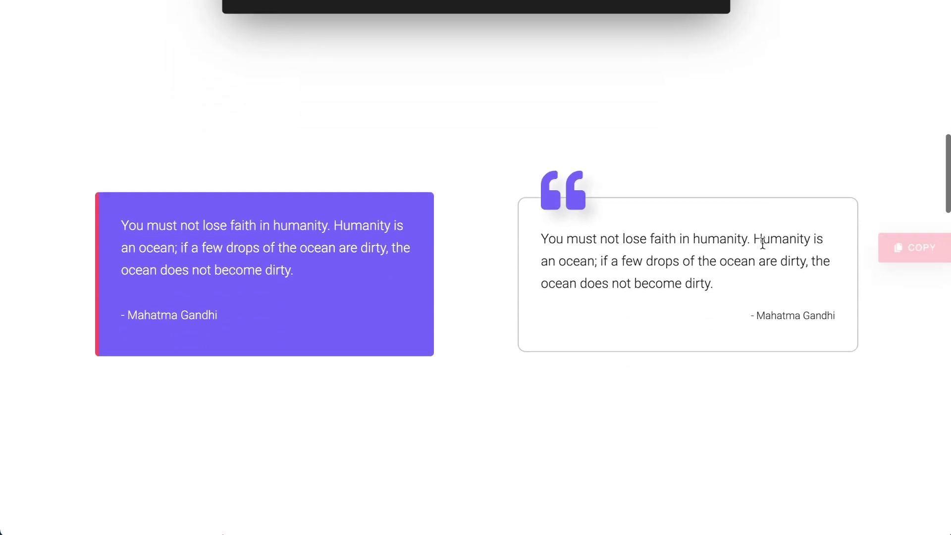
{"action": "mouse_move", "coordinate": [897, 238]}
{"action": "scroll", "coordinate": [911, 251], "scroll_direction": "down", "scroll_amount": 6}
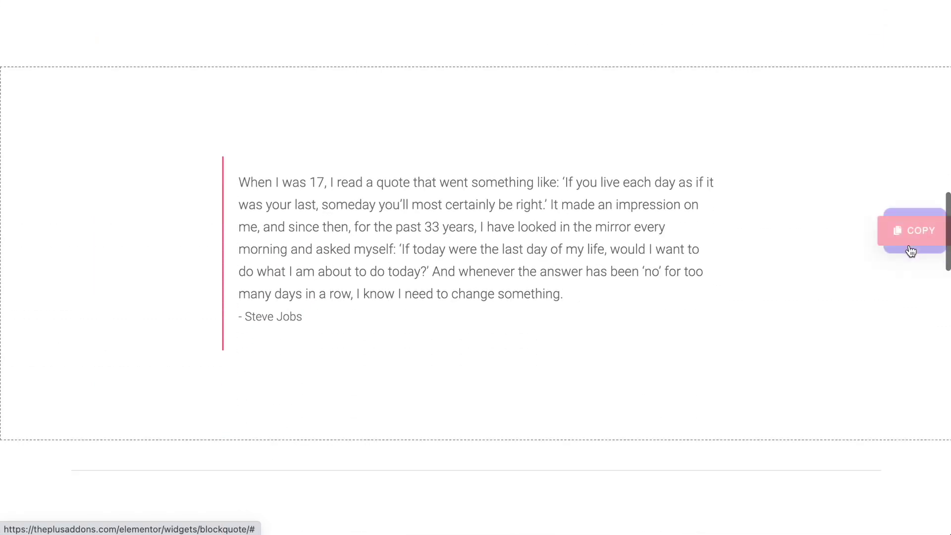
{"action": "scroll", "coordinate": [919, 204], "scroll_direction": "up", "scroll_amount": 6}
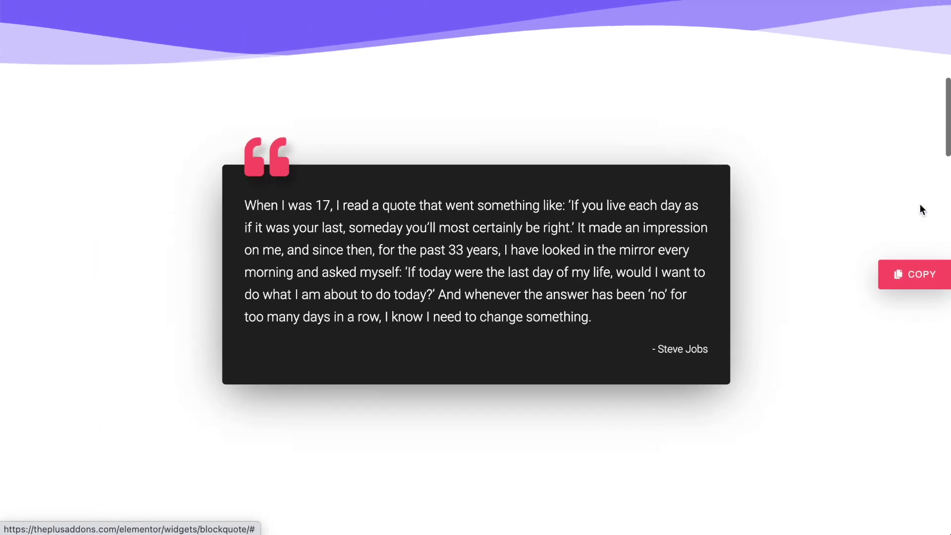
{"action": "scroll", "coordinate": [919, 204], "scroll_direction": "down", "scroll_amount": 1}
{"action": "mouse_move", "coordinate": [927, 269]}
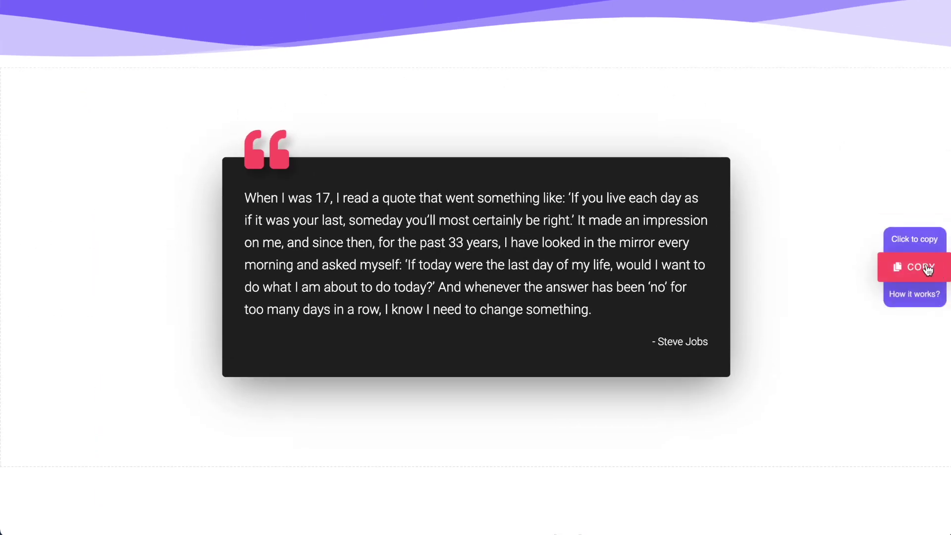
{"action": "left_click", "coordinate": [918, 272]}
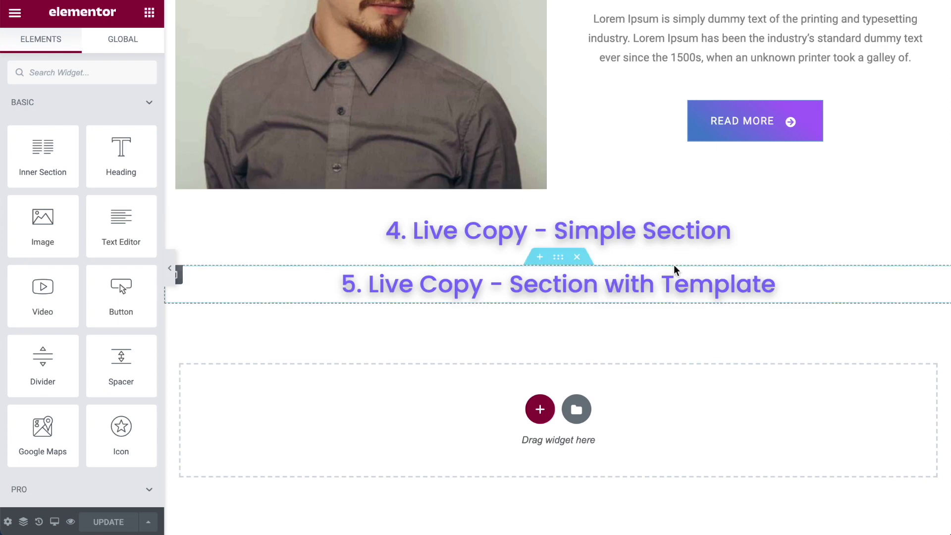
Add a single-column section below the "5. Live Copy - Section with Template" heading on Site B and Plus Paste the blockquote section at it
{"action": "left_click", "coordinate": [541, 410]}
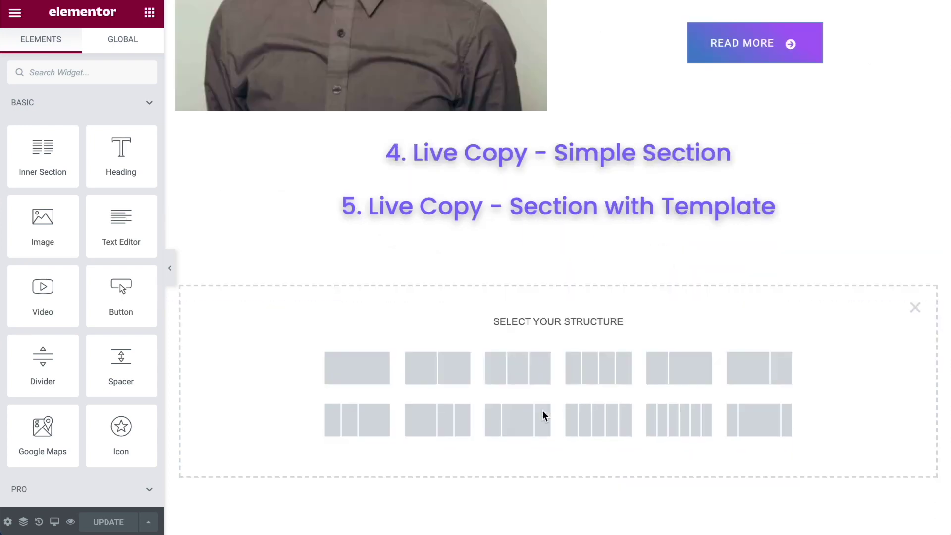
{"action": "left_click", "coordinate": [359, 372]}
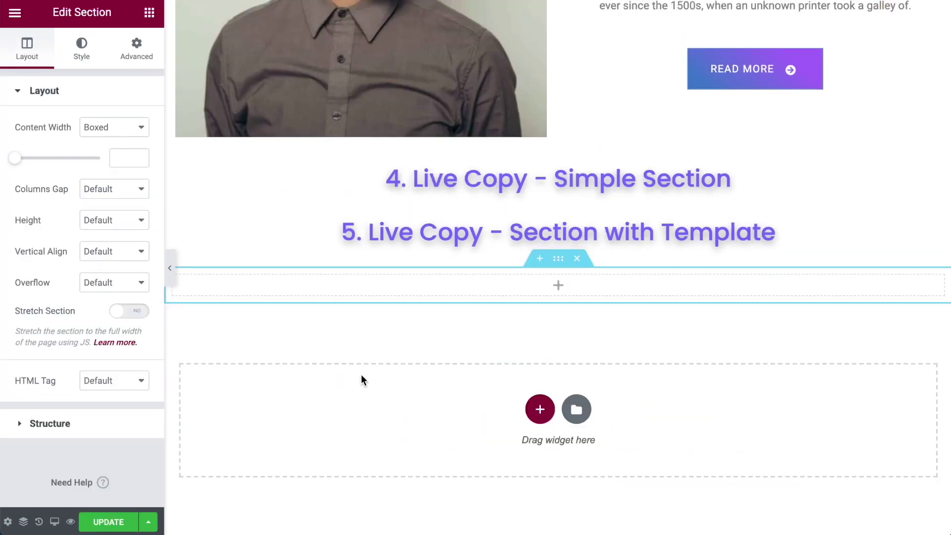
{"action": "right_click", "coordinate": [556, 267]}
{"action": "left_click", "coordinate": [601, 502]}
{"action": "scroll", "coordinate": [896, 403], "scroll_direction": "down", "scroll_amount": 5}
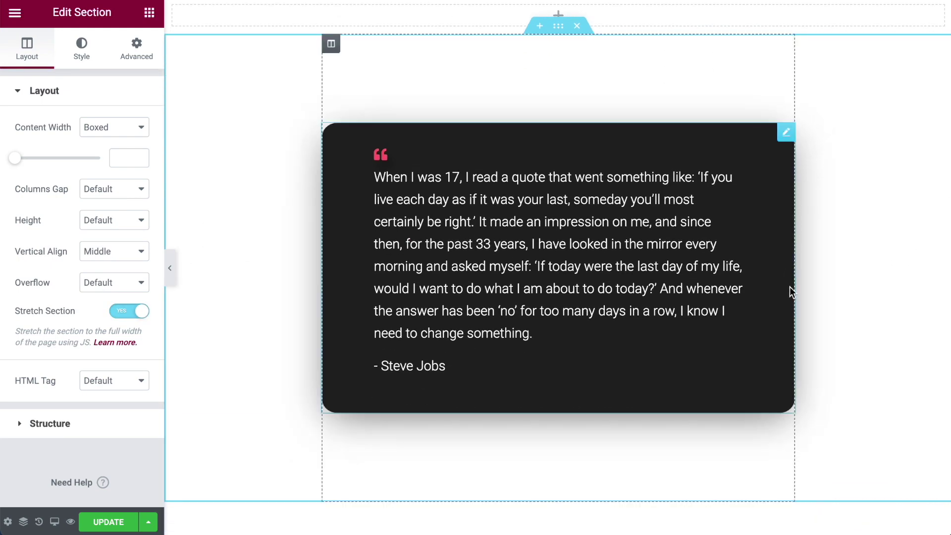
Move the pasted blockquote section directly below the "4. Live Copy - Simple Section" heading and review it
{"action": "scroll", "coordinate": [793, 283], "scroll_direction": "up", "scroll_amount": 5}
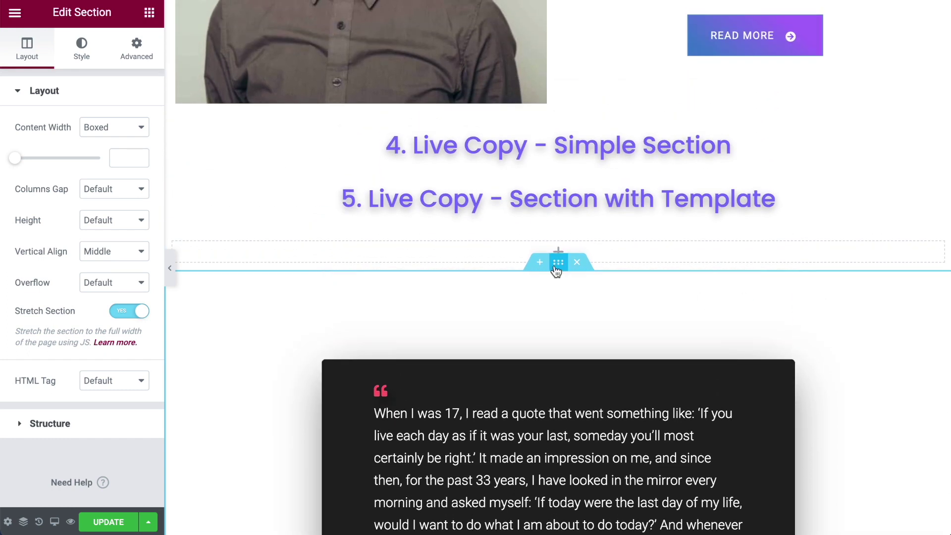
{"action": "left_click_drag", "start_coordinate": [557, 263], "coordinate": [560, 214]}
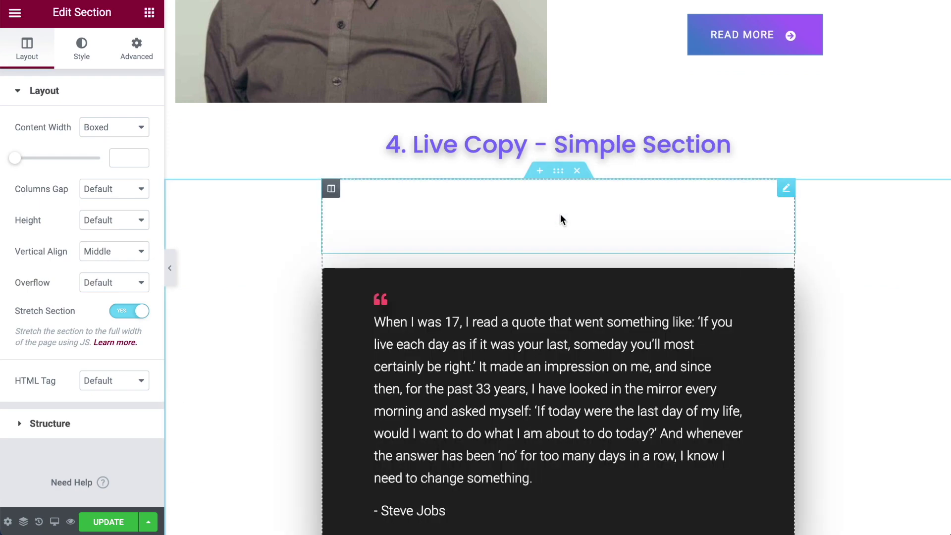
{"action": "scroll", "coordinate": [625, 266], "scroll_direction": "down", "scroll_amount": 3}
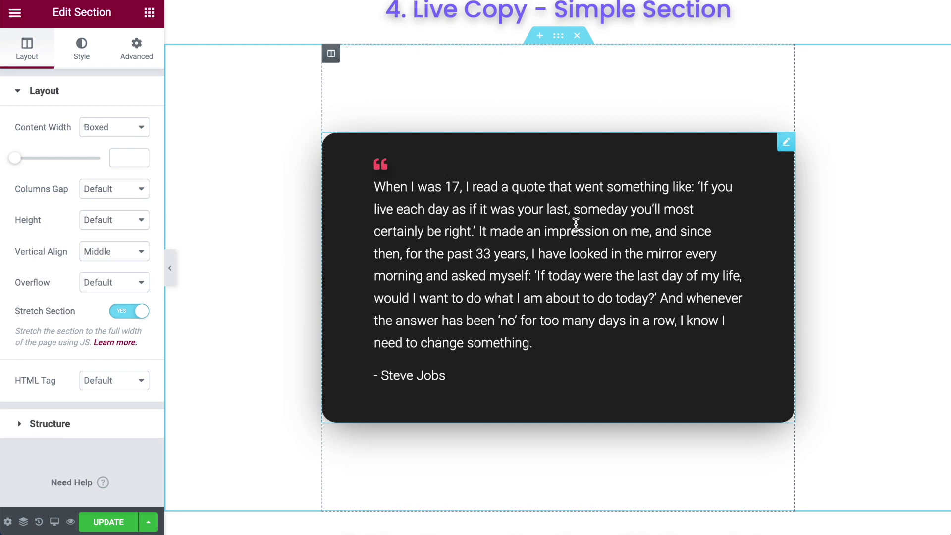
{"action": "scroll", "coordinate": [662, 205], "scroll_direction": "up", "scroll_amount": 1}
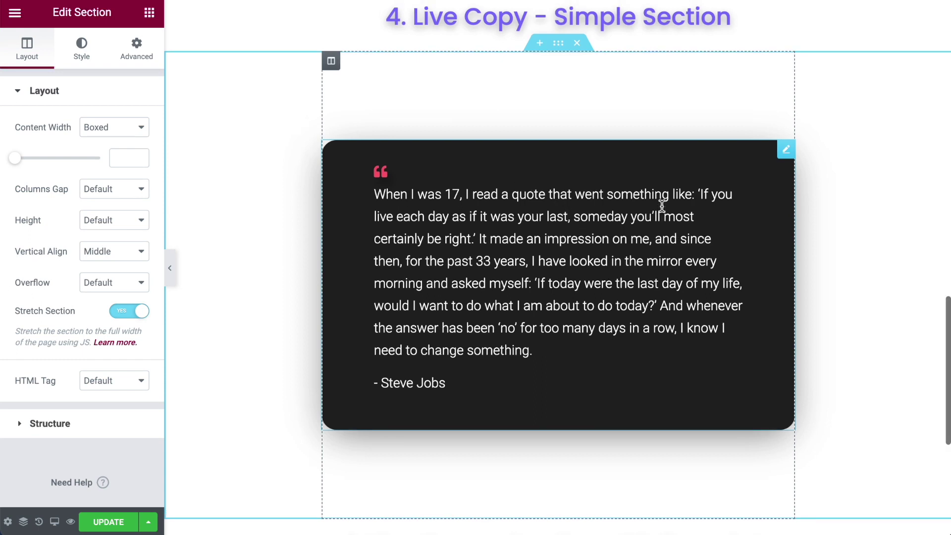
{"action": "scroll", "coordinate": [617, 200], "scroll_direction": "down", "scroll_amount": 1}
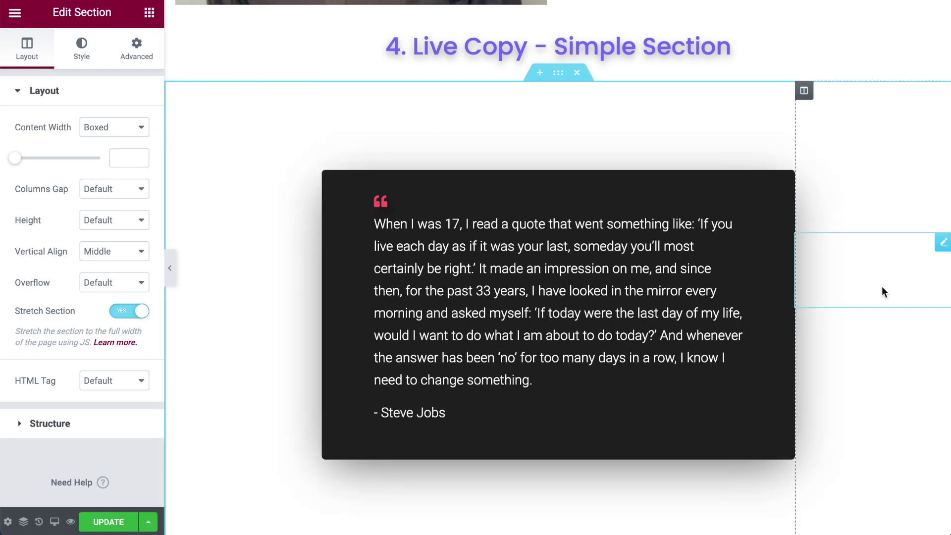
{"action": "scroll", "coordinate": [803, 319], "scroll_direction": "down", "scroll_amount": 2}
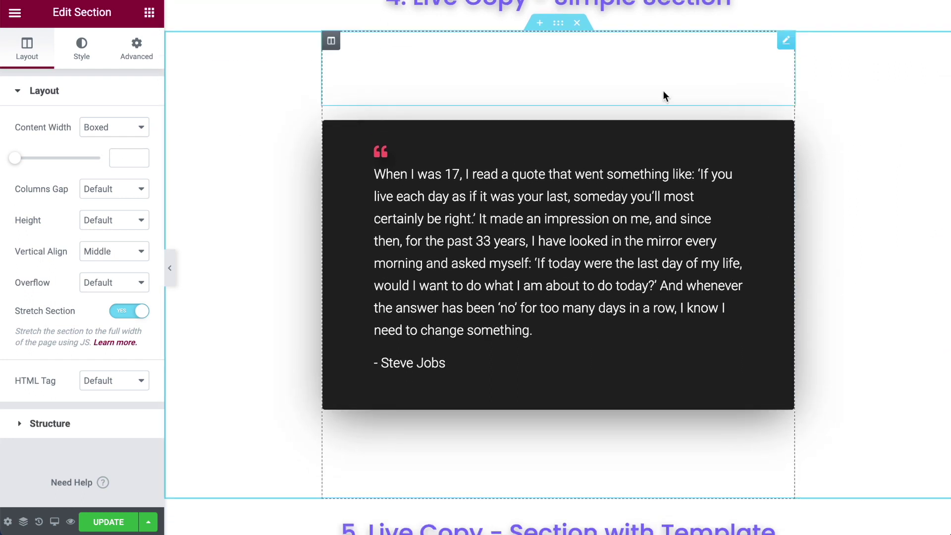
Inspect the blockquote section's structure in the Navigator, expanding its last column and selecting its middle column
{"action": "right_click", "coordinate": [830, 140]}
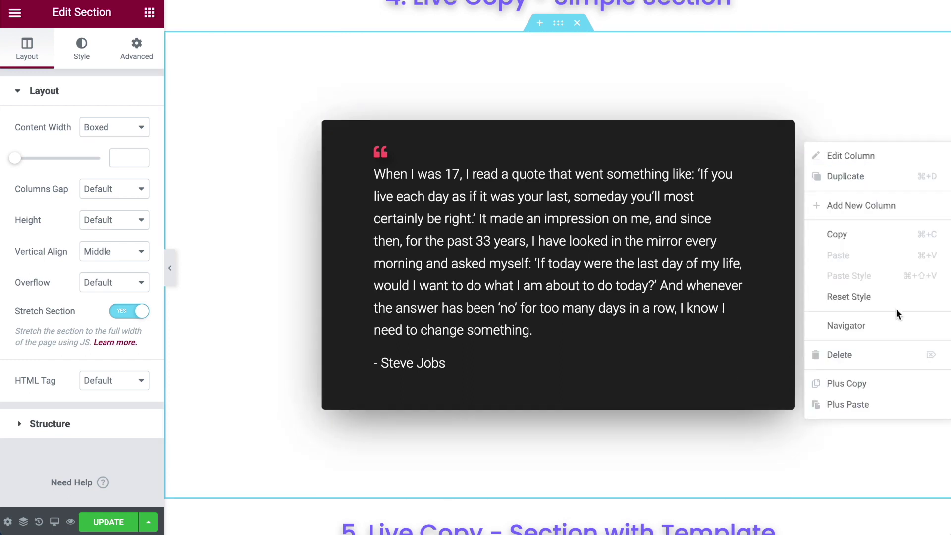
{"action": "left_click", "coordinate": [869, 324]}
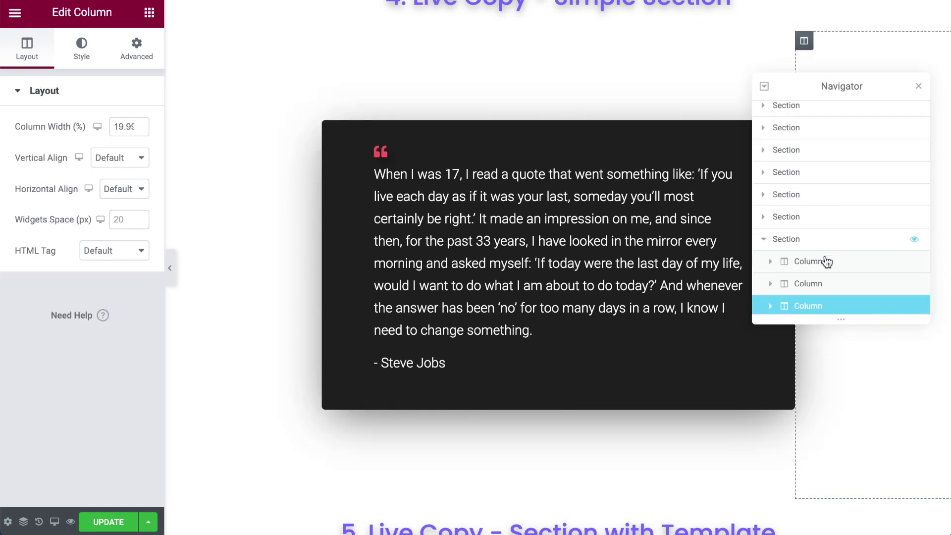
{"action": "left_click", "coordinate": [770, 305]}
{"action": "scroll", "coordinate": [798, 241], "scroll_direction": "down", "scroll_amount": 2}
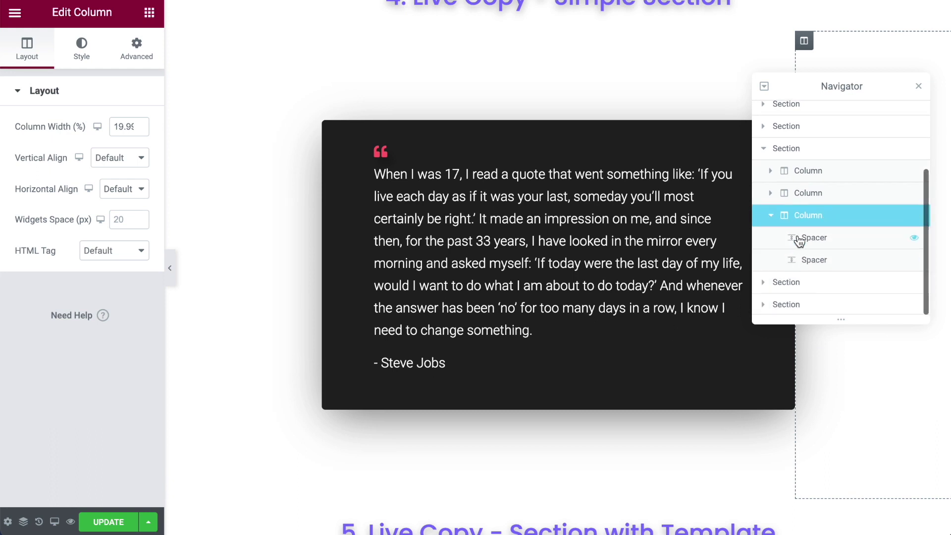
{"action": "left_click", "coordinate": [771, 198]}
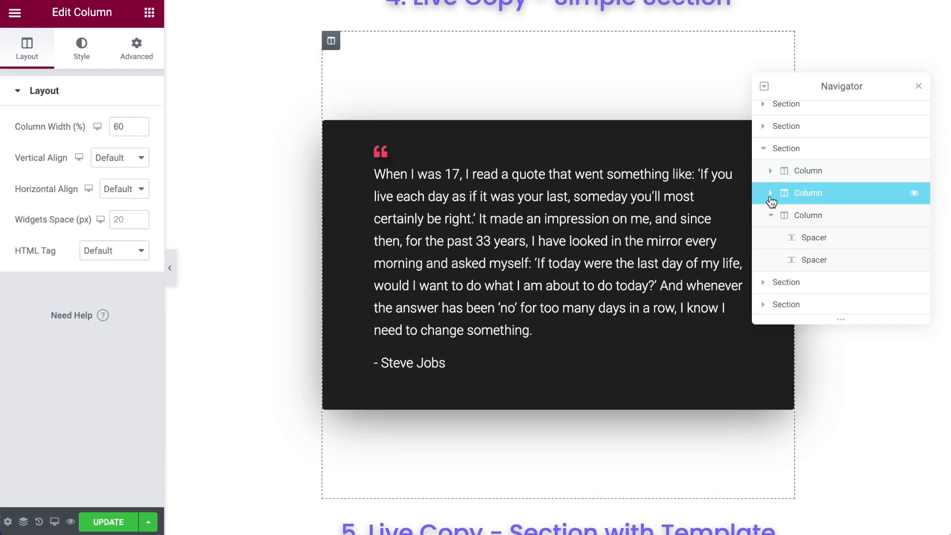
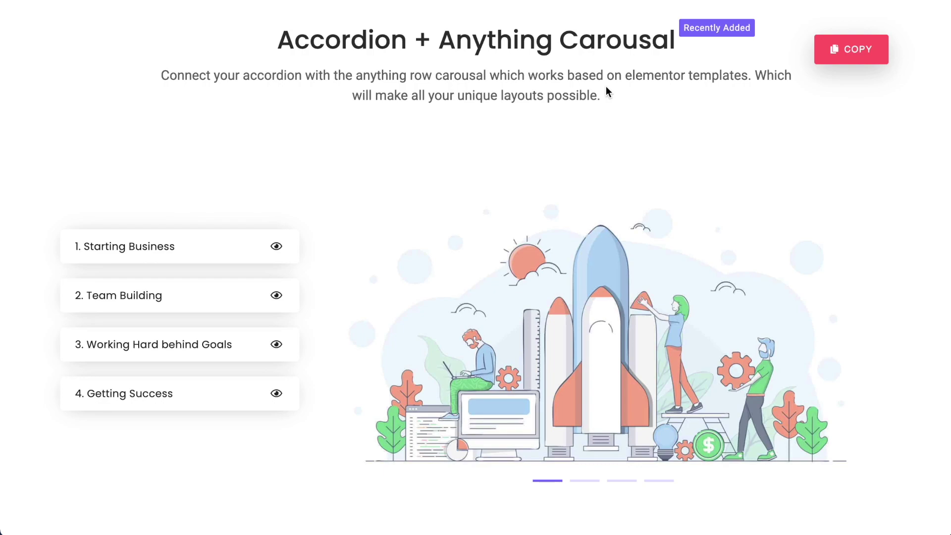
Live Copy the whole "Accordion + Anything Carousal" section, not just its carousel template, from the Accordions demo page
{"action": "scroll", "coordinate": [606, 89], "scroll_direction": "up", "scroll_amount": 10}
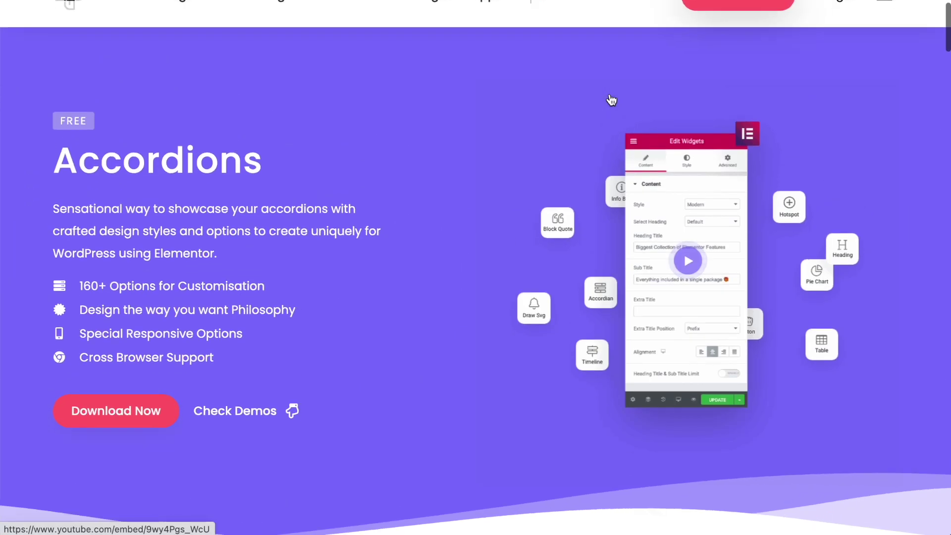
{"action": "scroll", "coordinate": [612, 99], "scroll_direction": "down", "scroll_amount": 8}
{"action": "scroll", "coordinate": [612, 99], "scroll_direction": "down", "scroll_amount": 4}
{"action": "scroll", "coordinate": [610, 98], "scroll_direction": "up", "scroll_amount": 1}
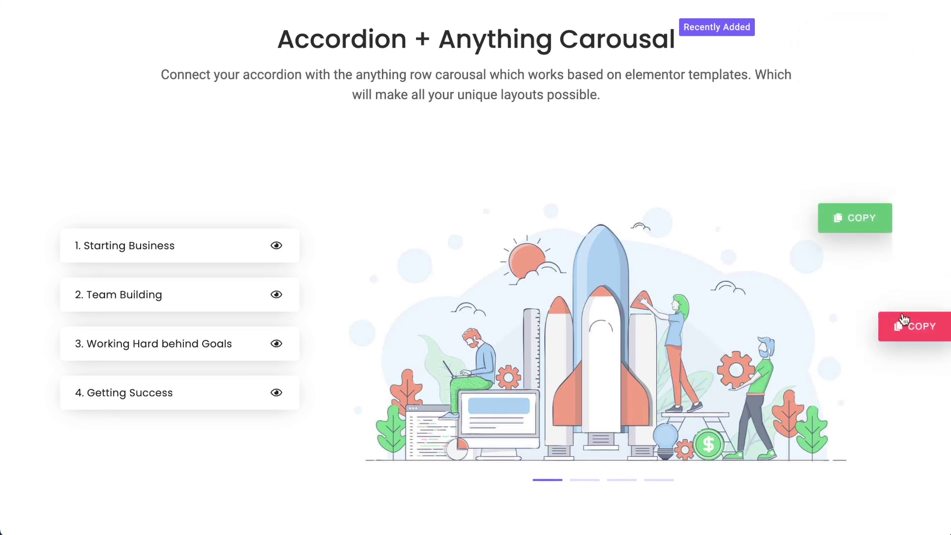
{"action": "mouse_move", "coordinate": [933, 334]}
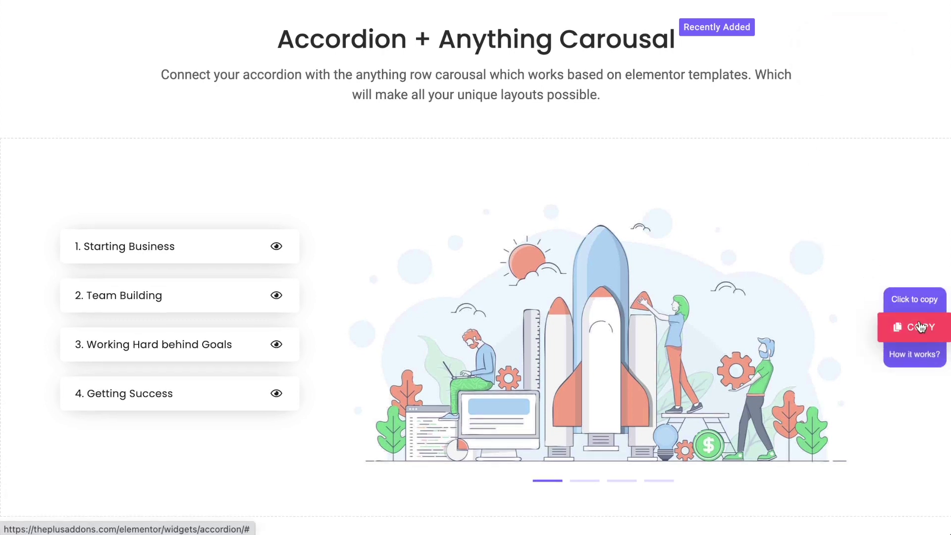
{"action": "mouse_move", "coordinate": [836, 228]}
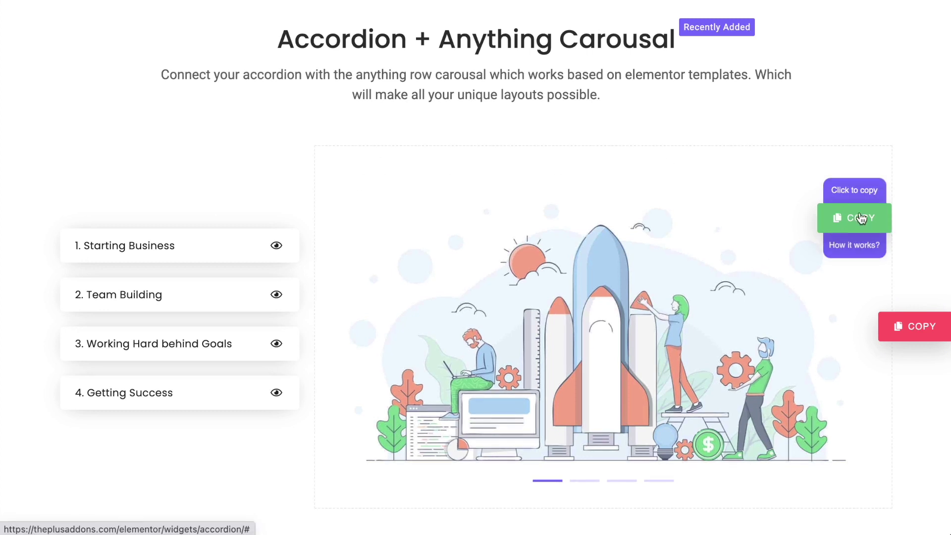
{"action": "left_click", "coordinate": [930, 333]}
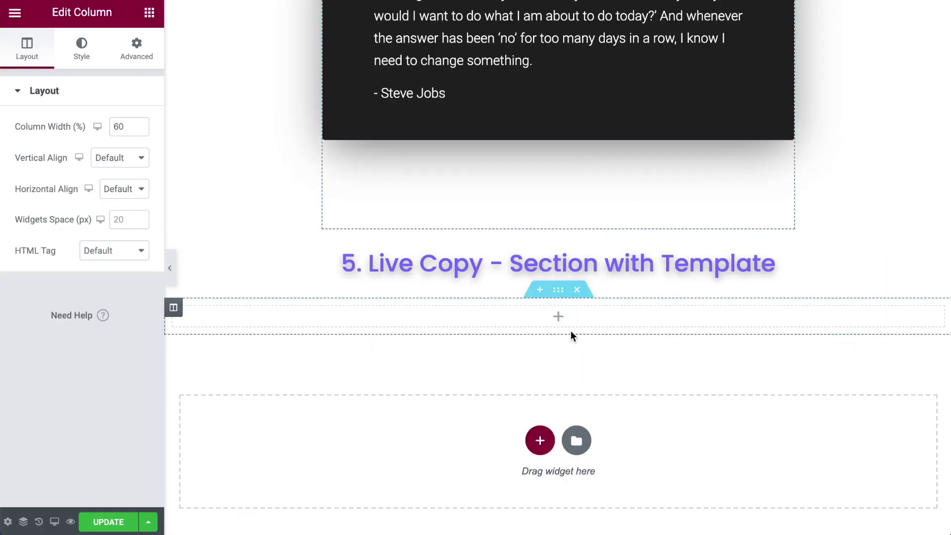
Plus Paste the accordion and carousel section at the empty section below "5. Live Copy - Section with Template" on Site B
{"action": "right_click", "coordinate": [560, 299]}
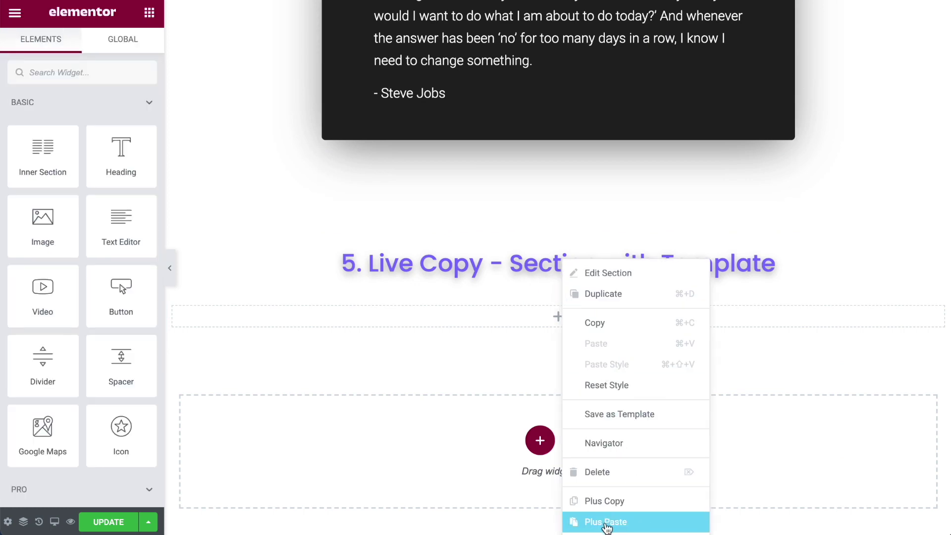
{"action": "left_click", "coordinate": [604, 520]}
{"action": "scroll", "coordinate": [594, 476], "scroll_direction": "down", "scroll_amount": 2}
{"action": "scroll", "coordinate": [588, 467], "scroll_direction": "down", "scroll_amount": 2}
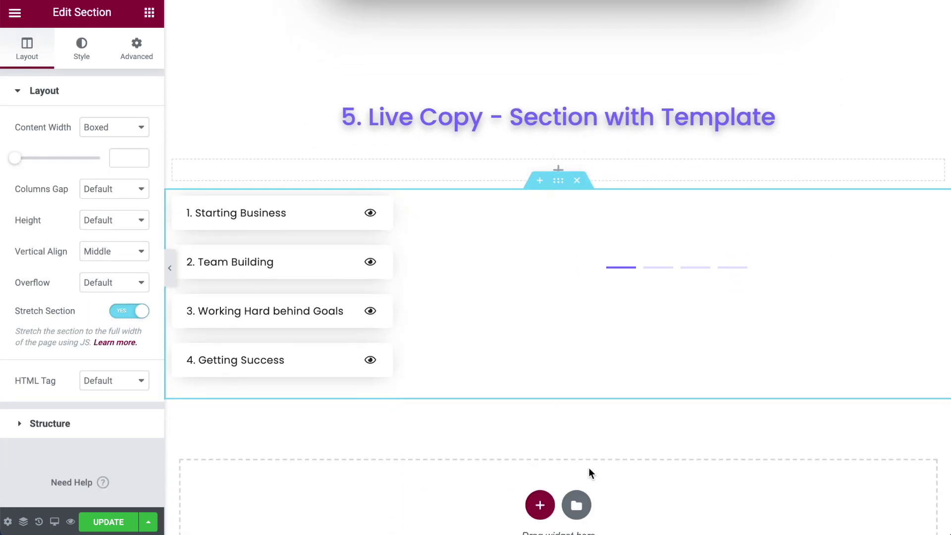
Compare the Starting Business and Team Building accordion items and their linked carousel slides in the pasted section and on the demo page
{"action": "left_click", "coordinate": [318, 213]}
{"action": "scroll", "coordinate": [322, 227], "scroll_direction": "down", "scroll_amount": 2}
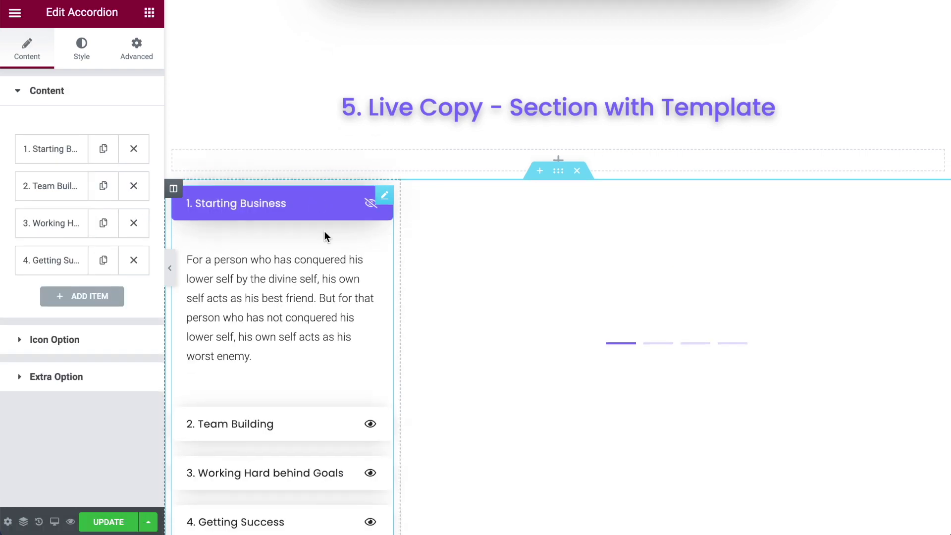
{"action": "left_click", "coordinate": [317, 346]}
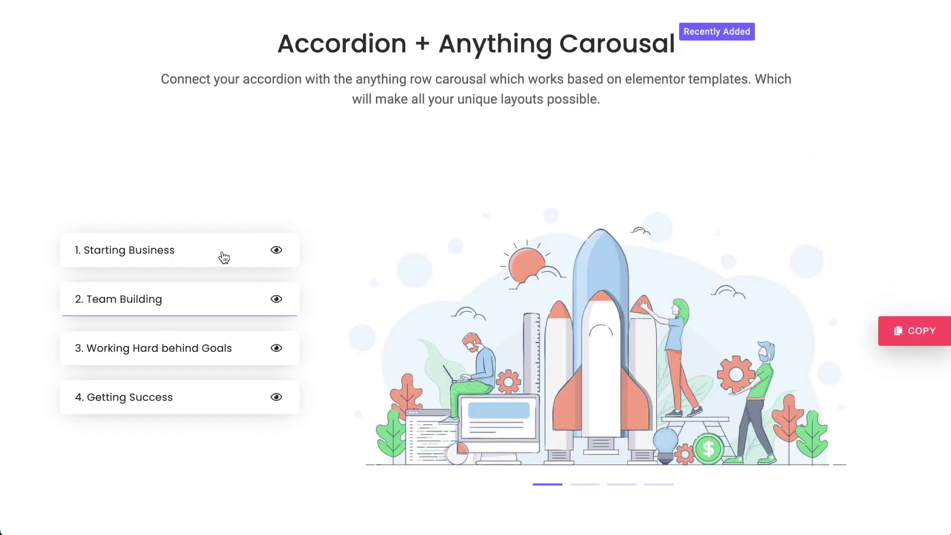
{"action": "left_click", "coordinate": [218, 253]}
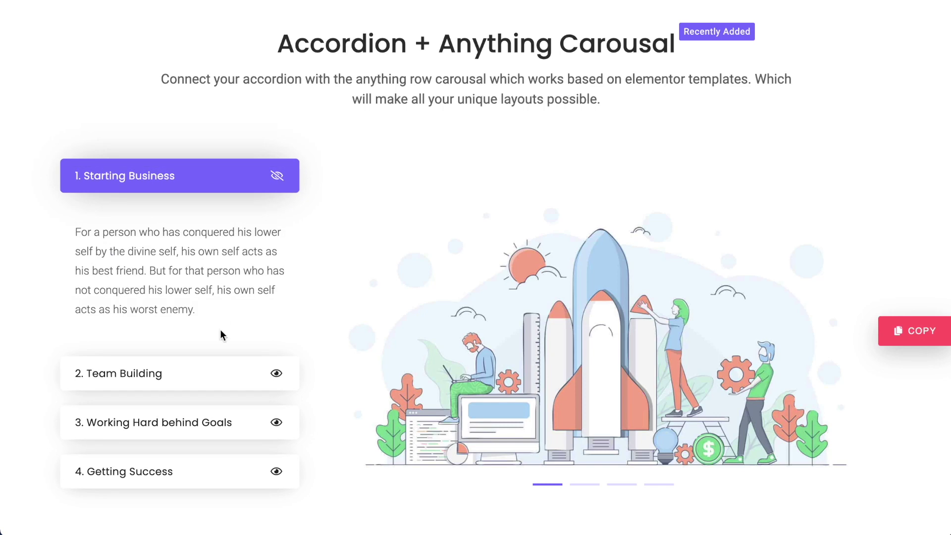
{"action": "left_click", "coordinate": [208, 372]}
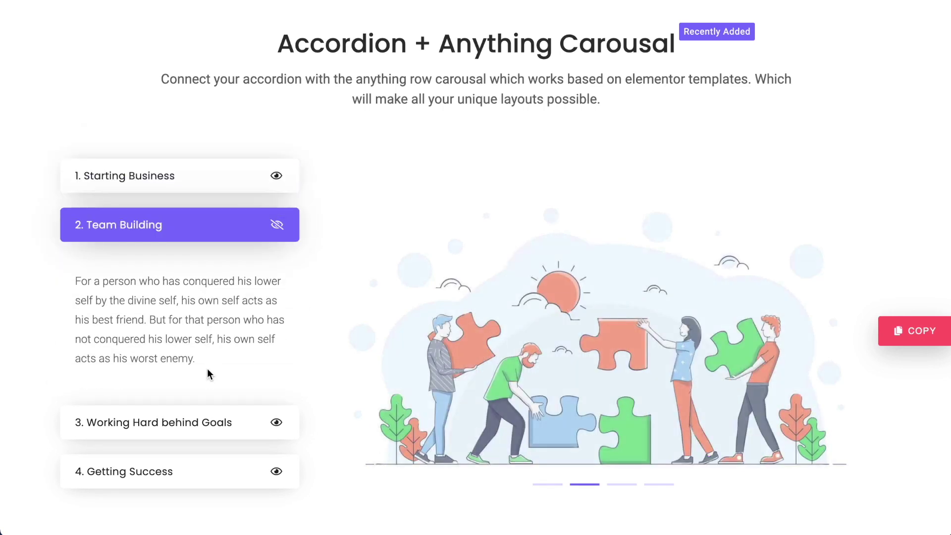
{"action": "left_click", "coordinate": [214, 189]}
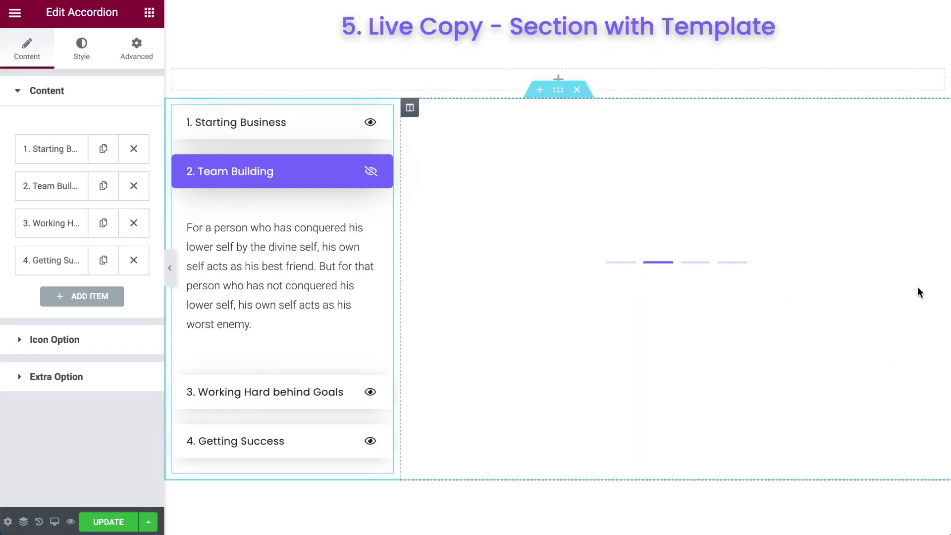
Check which Elementor templates are available for Slide #1 of the pasted Carousel Anything widget without choosing one
{"action": "left_click", "coordinate": [914, 271]}
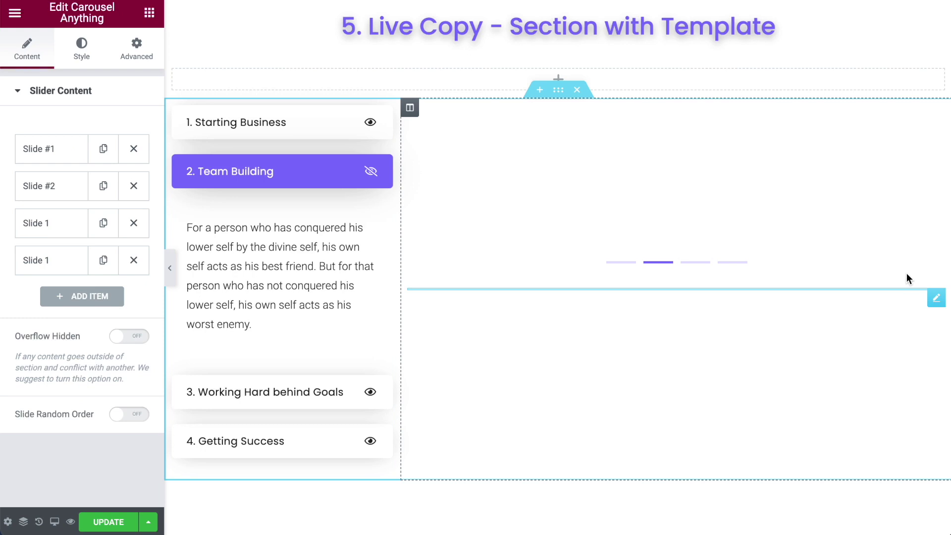
{"action": "left_click", "coordinate": [50, 161]}
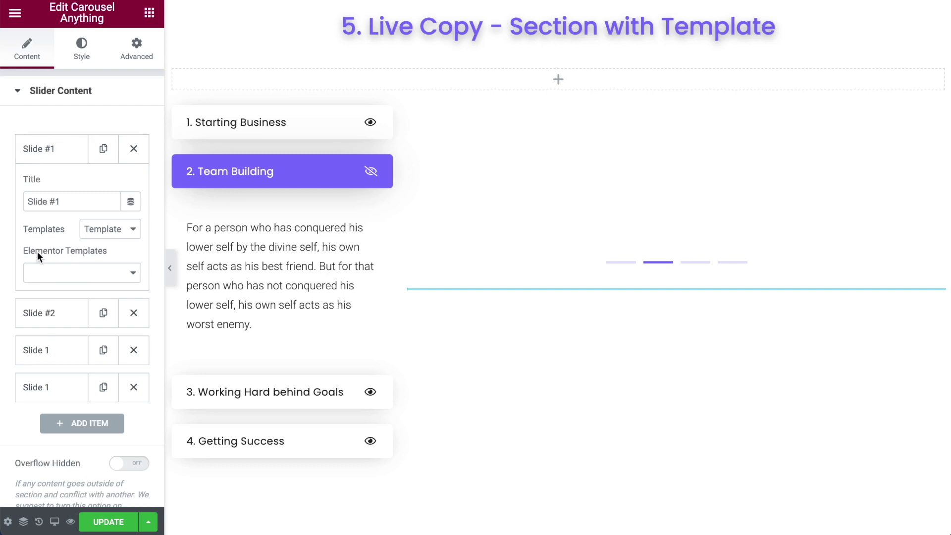
{"action": "left_click", "coordinate": [132, 273]}
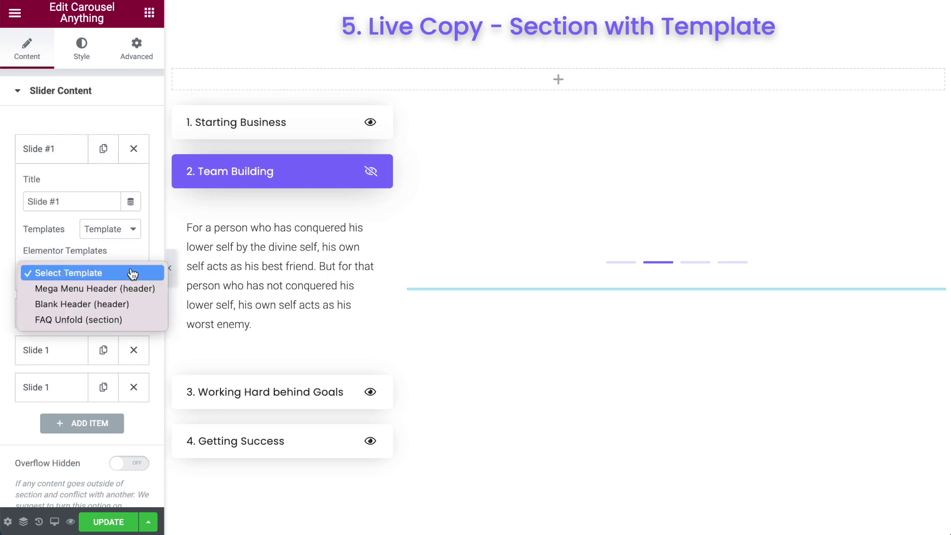
{"action": "left_click", "coordinate": [14, 251]}
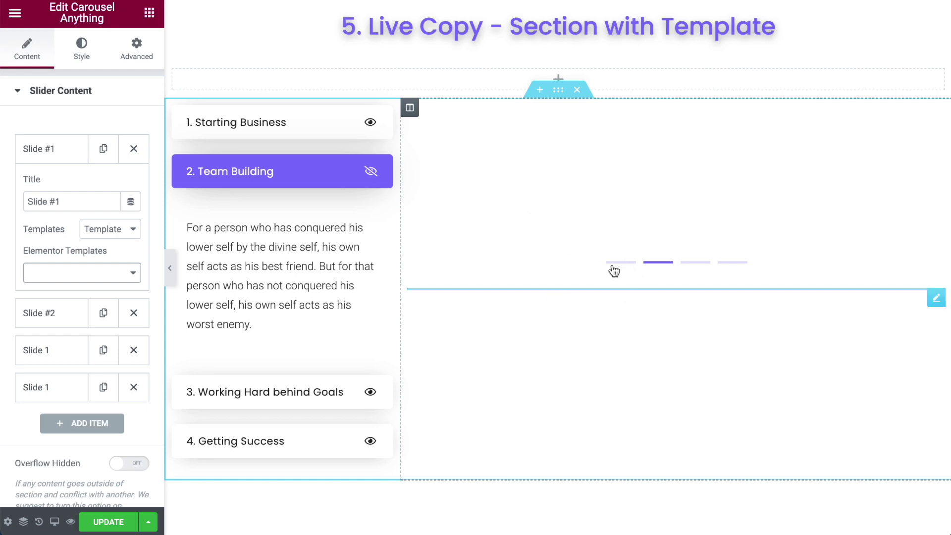
Update the Home Page and exit the Elementor editor to the WordPress list of pages
{"action": "left_click", "coordinate": [106, 524]}
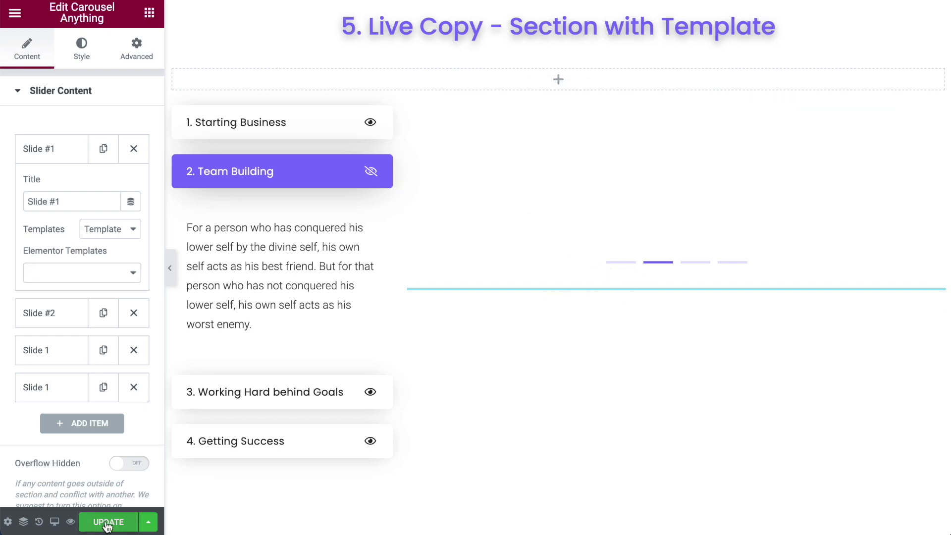
{"action": "left_click", "coordinate": [15, 13]}
{"action": "left_click", "coordinate": [90, 281]}
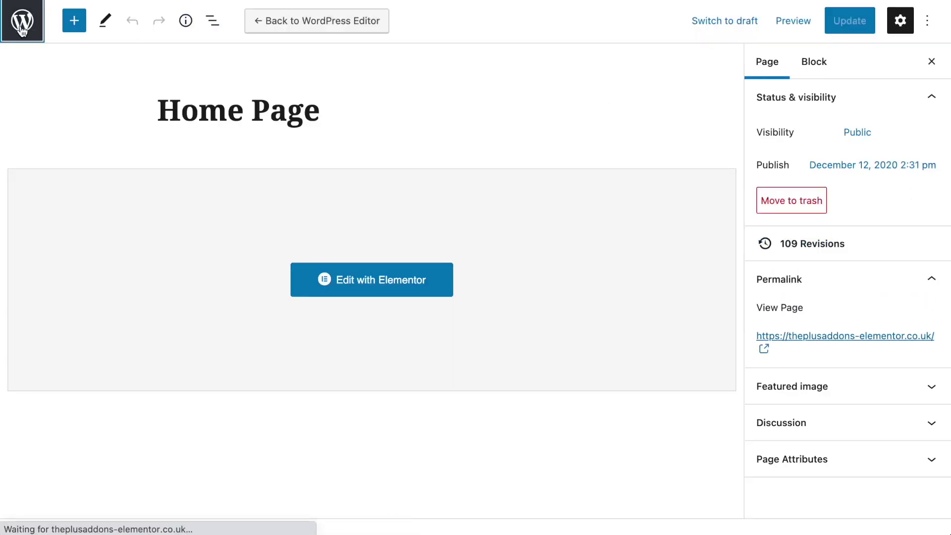
{"action": "left_click", "coordinate": [22, 31]}
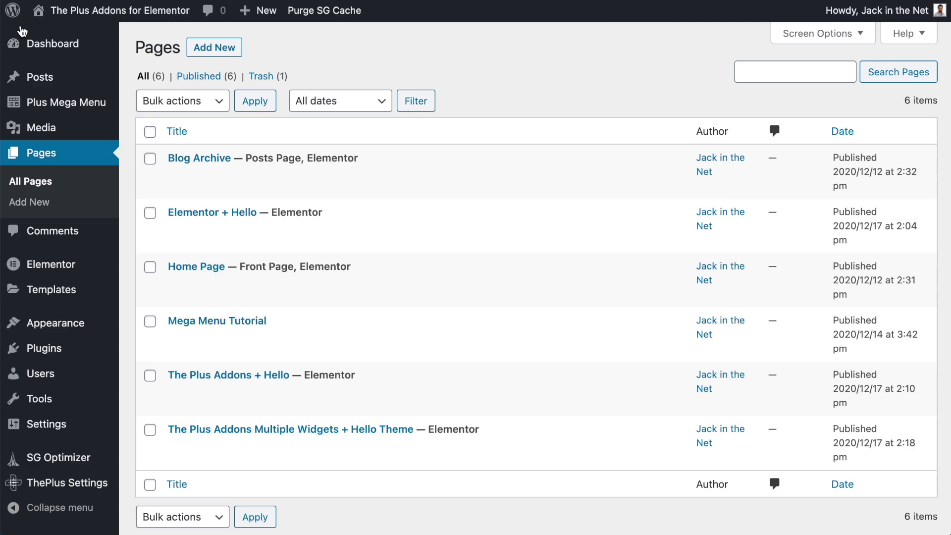
Create a new Elementor template of type Section named "Slide 1"
{"action": "mouse_move", "coordinate": [43, 289]}
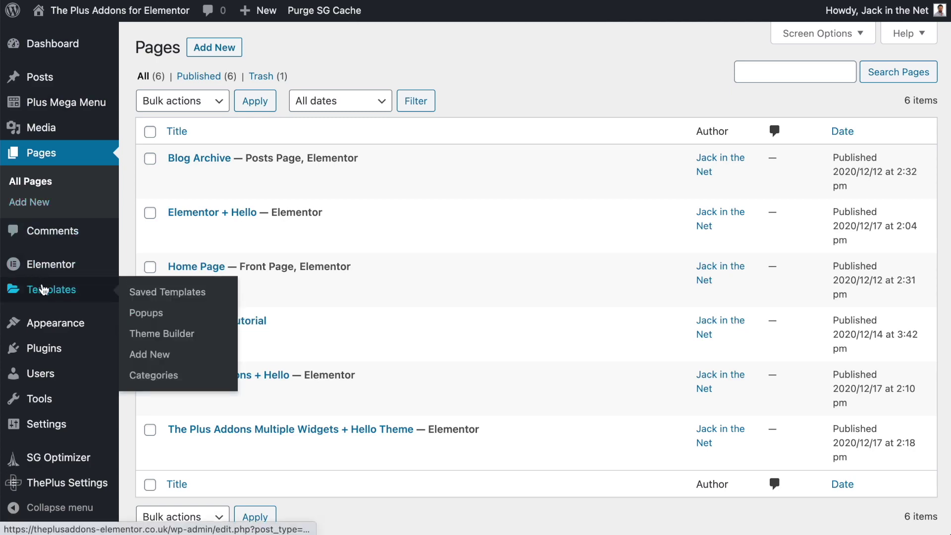
{"action": "left_click", "coordinate": [145, 364]}
{"action": "left_click", "coordinate": [628, 275]}
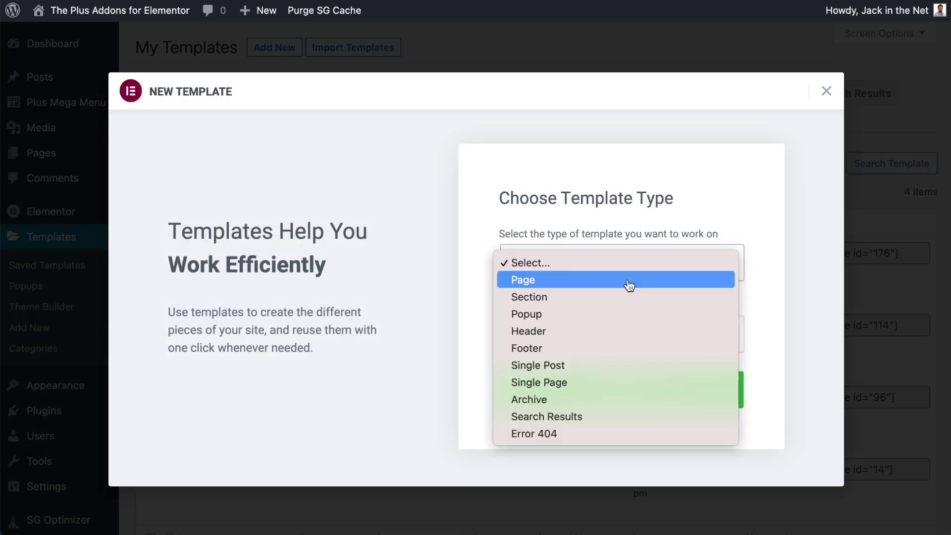
{"action": "left_click", "coordinate": [542, 299]}
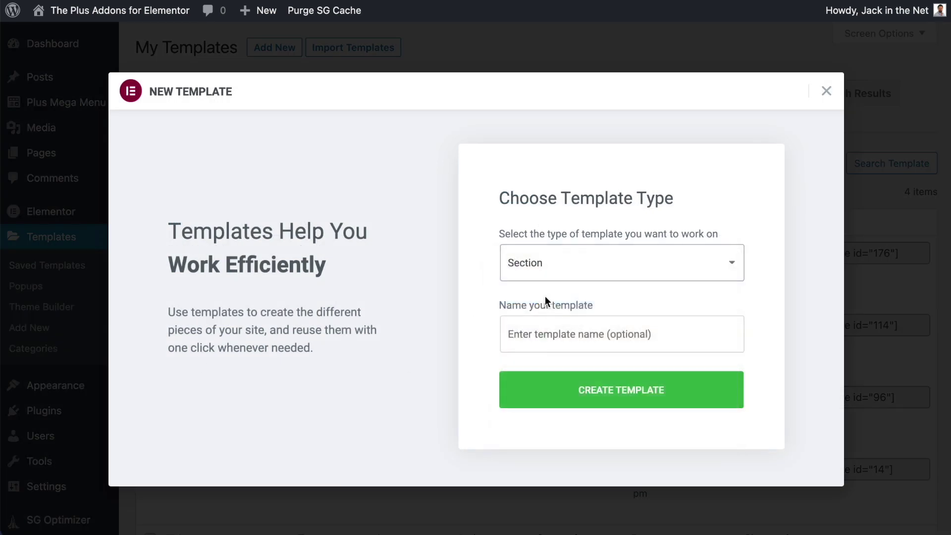
{"action": "left_click", "coordinate": [540, 333]}
{"action": "type", "text": "Slide 1"}
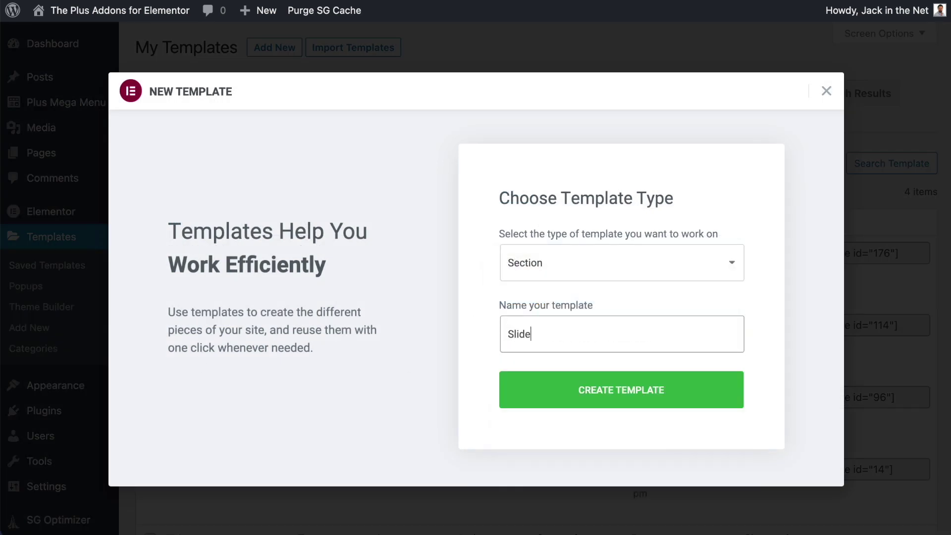
{"action": "left_click", "coordinate": [660, 401]}
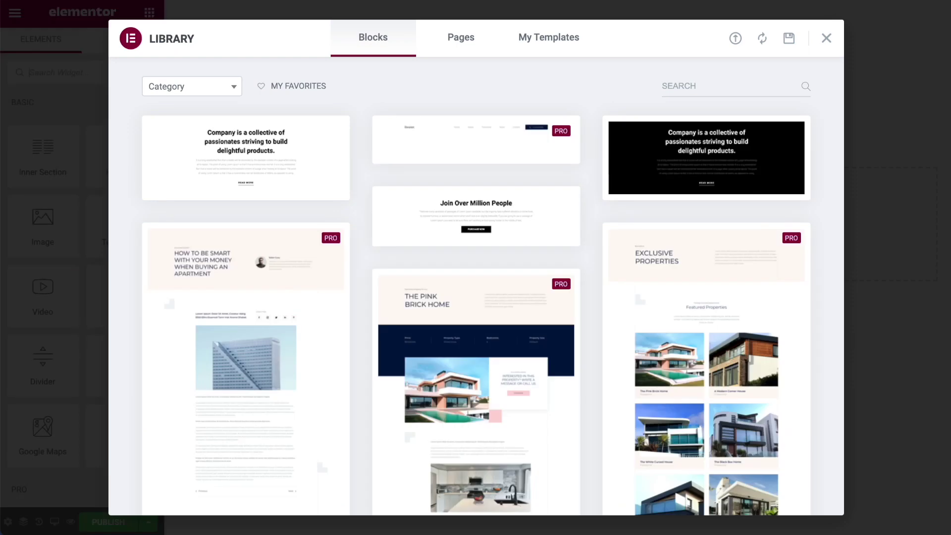
Dismiss the block library and add an empty single-column section to the Slide 1 template
{"action": "left_click", "coordinate": [825, 38]}
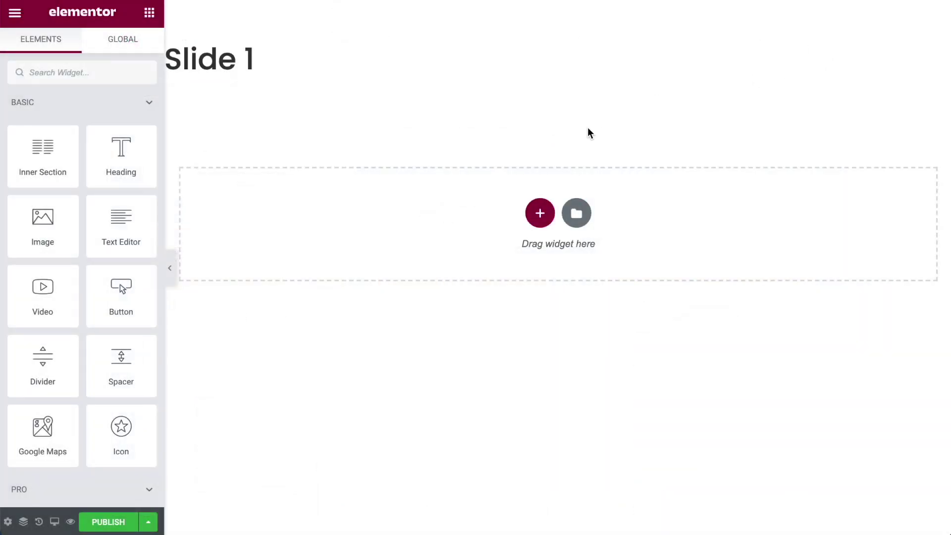
{"action": "left_click", "coordinate": [539, 213]}
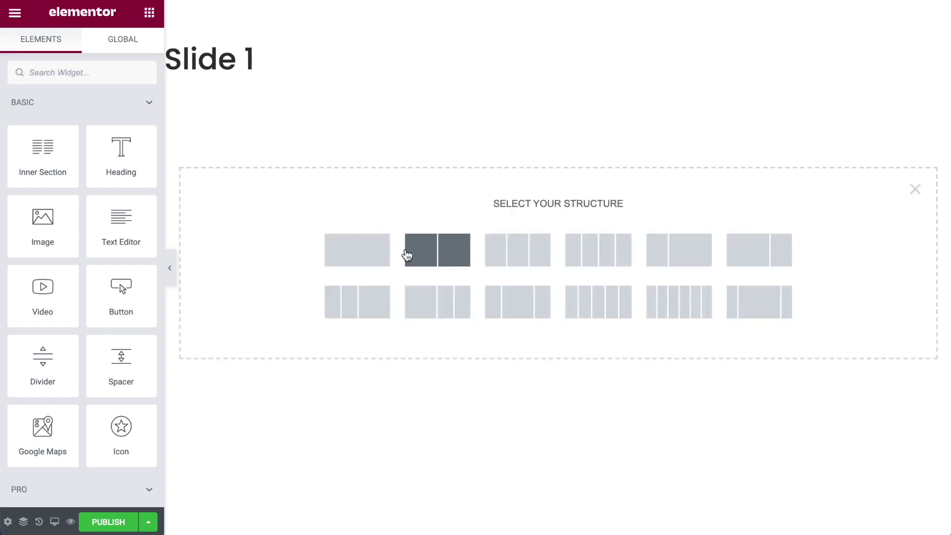
{"action": "left_click", "coordinate": [352, 255]}
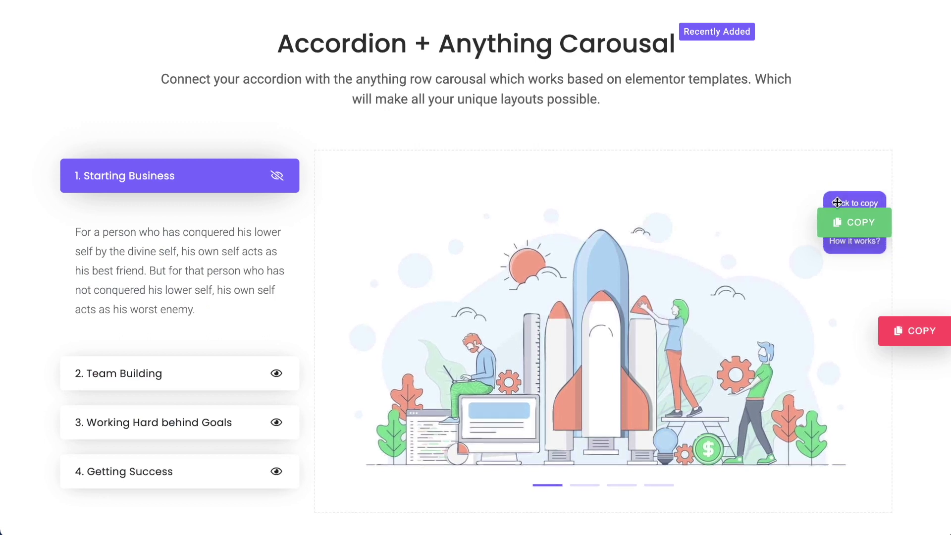
Live Copy the Starting Business carousel slide from the demo page and Plus Paste it at the empty section of the Slide 1 template
{"action": "left_click", "coordinate": [853, 226]}
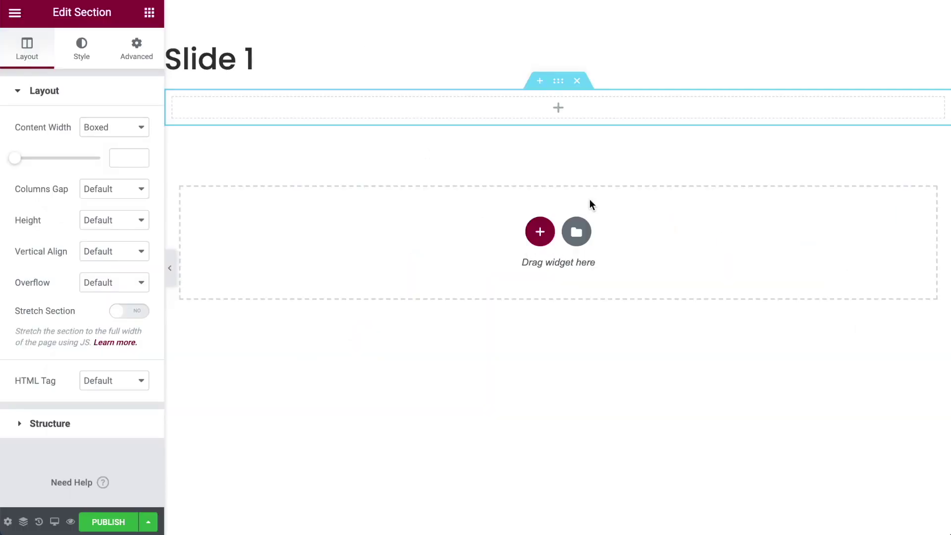
{"action": "right_click", "coordinate": [560, 86]}
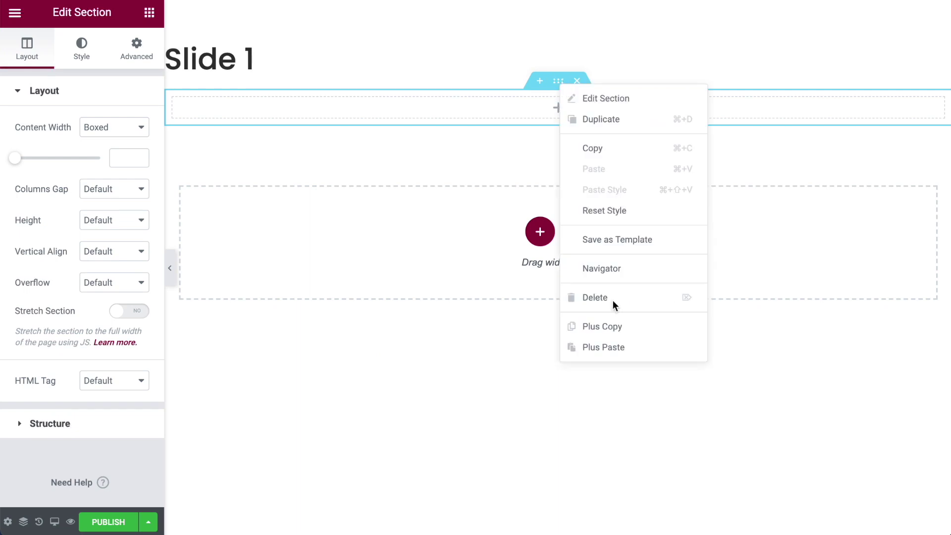
{"action": "left_click", "coordinate": [612, 353]}
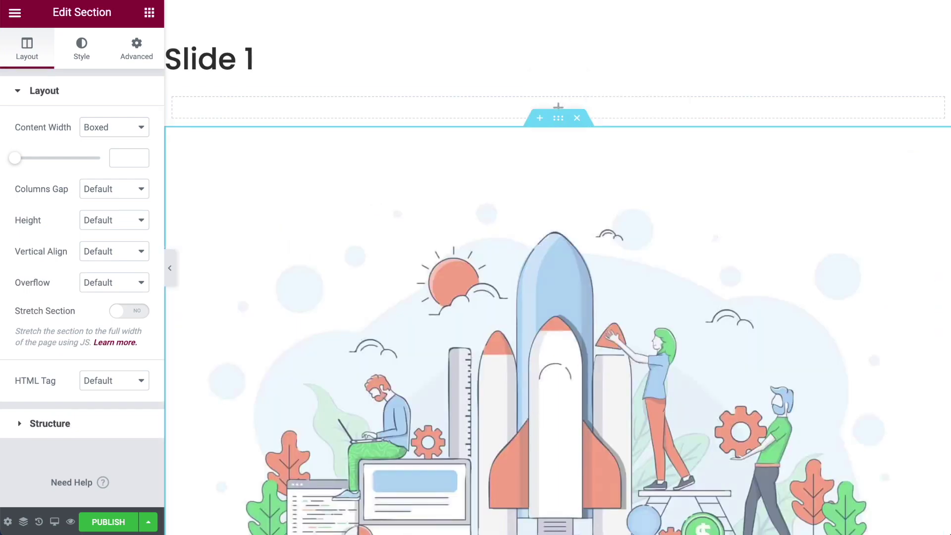
Publish the Slide 1 template and exit its editor to the WordPress dashboard
{"action": "left_click", "coordinate": [119, 525]}
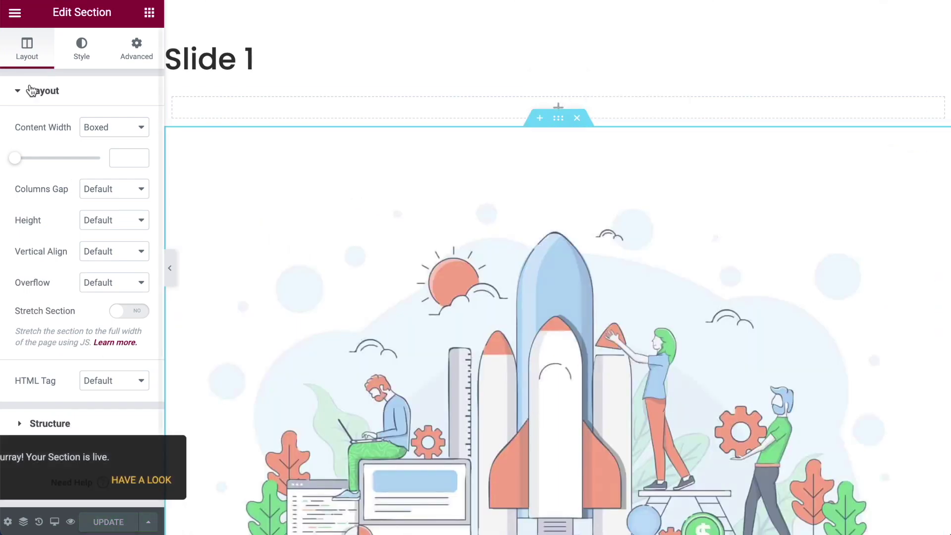
{"action": "left_click", "coordinate": [15, 12]}
{"action": "left_click", "coordinate": [108, 281]}
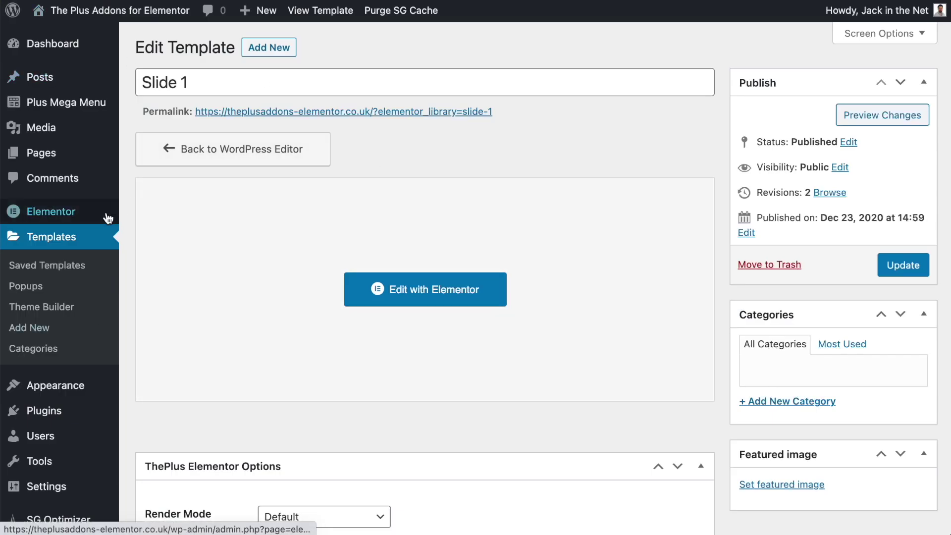
Create another Elementor template of type Section named "Slide 2"
{"action": "left_click", "coordinate": [29, 328]}
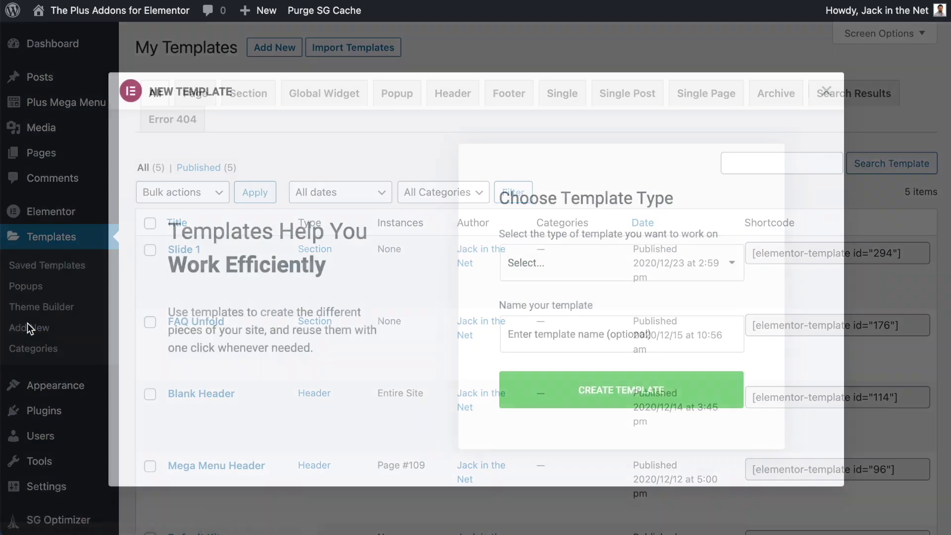
{"action": "left_click", "coordinate": [605, 270]}
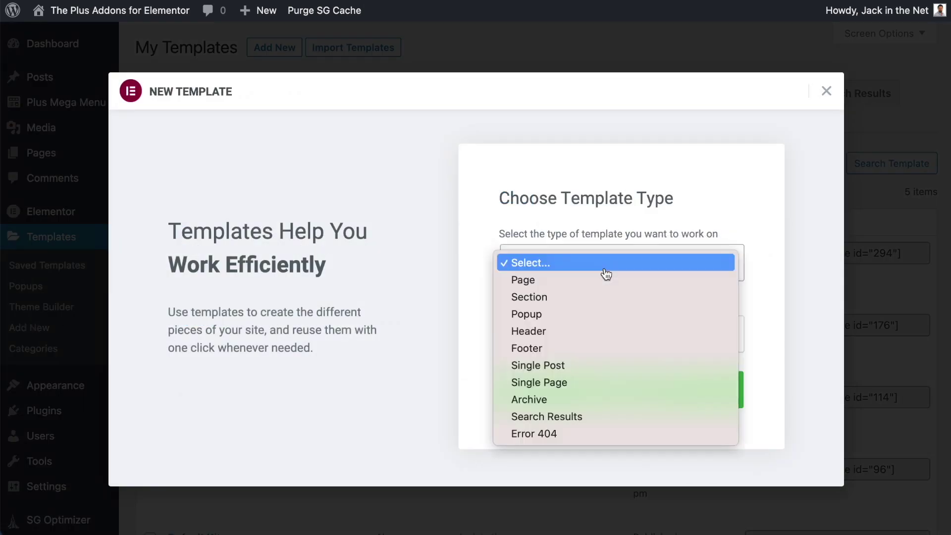
{"action": "left_click", "coordinate": [561, 297]}
{"action": "left_click", "coordinate": [559, 334]}
{"action": "type", "text": "Sl"}
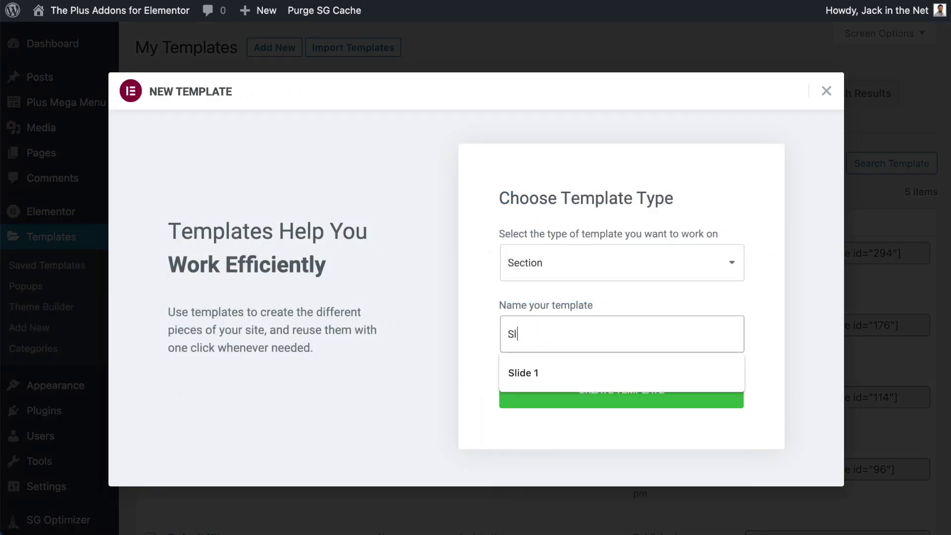
{"action": "type", "text": "ide 2"}
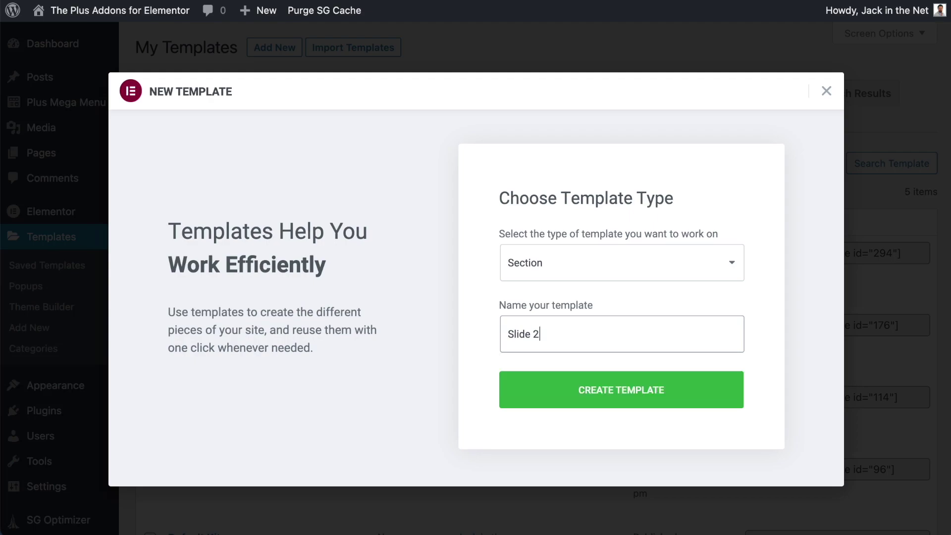
{"action": "left_click", "coordinate": [574, 406]}
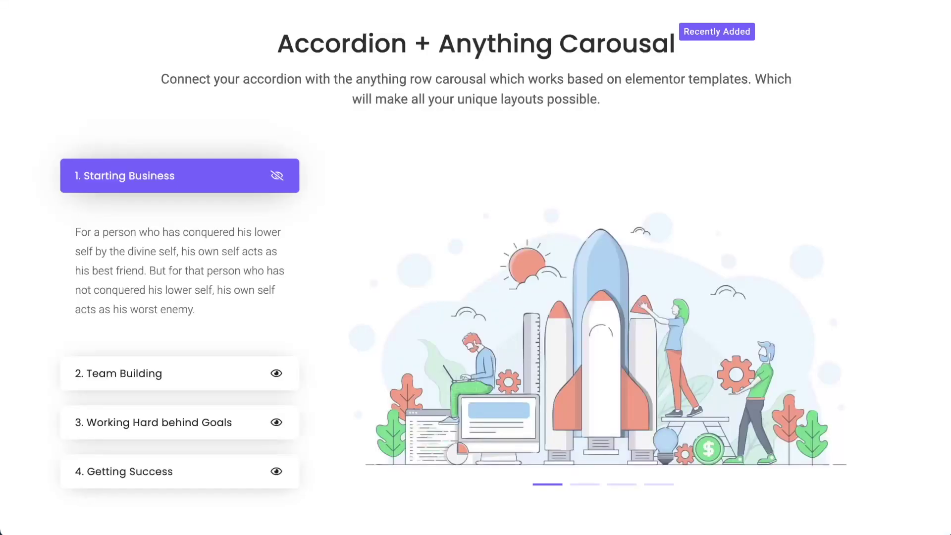
Live Copy the Team Building carousel slide from the demo page and Plus Paste it at a new single-column section in the Slide 2 template
{"action": "left_click", "coordinate": [156, 374]}
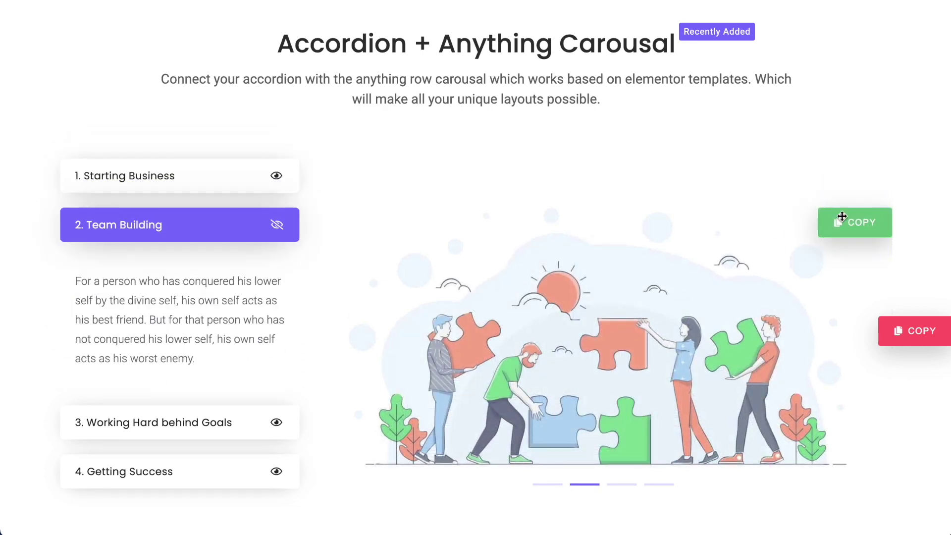
{"action": "left_click", "coordinate": [860, 228]}
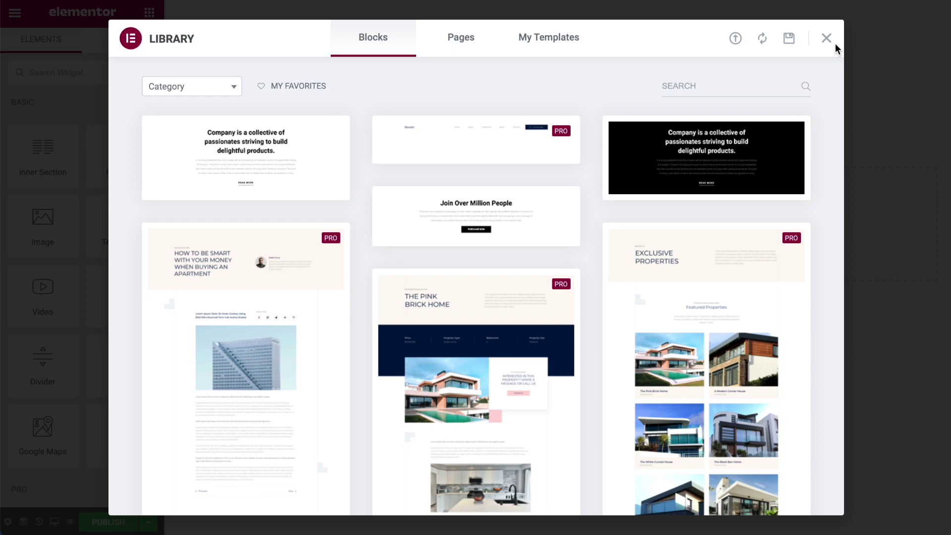
{"action": "left_click", "coordinate": [826, 40]}
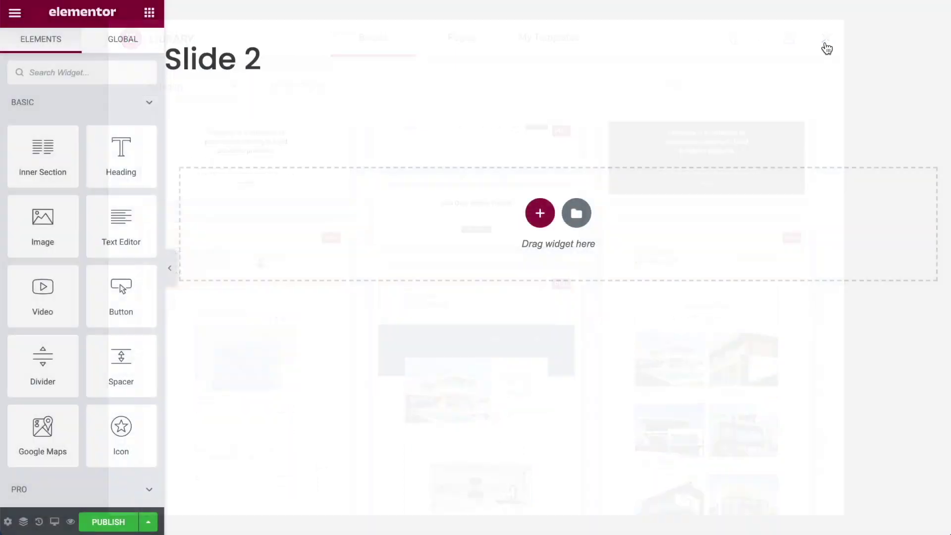
{"action": "left_click", "coordinate": [539, 212]}
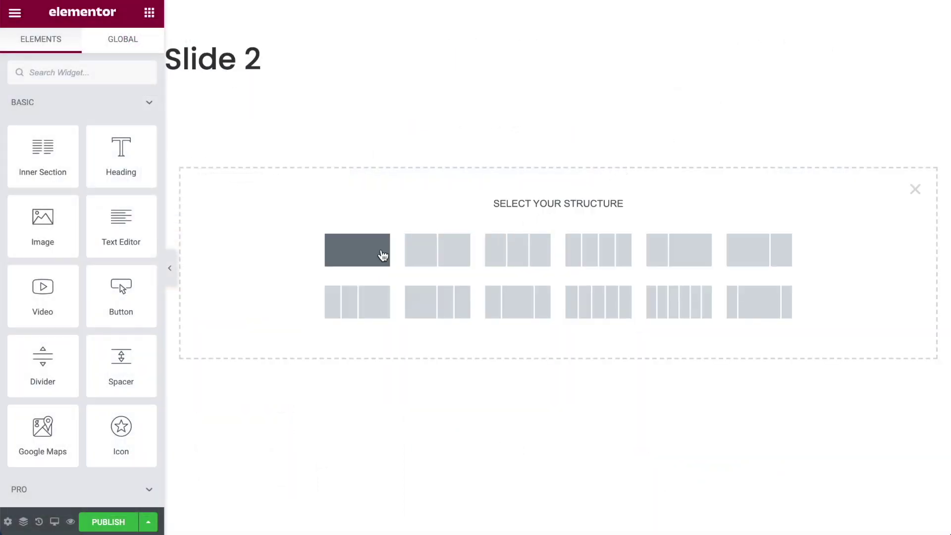
{"action": "left_click", "coordinate": [382, 257]}
{"action": "right_click", "coordinate": [558, 81]}
{"action": "left_click", "coordinate": [593, 342]}
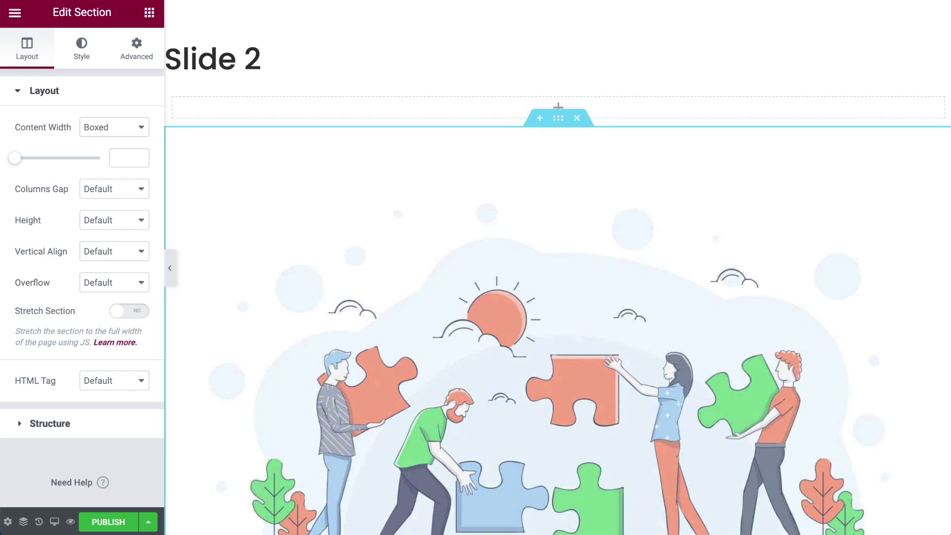
Publish the Slide 2 template and exit its editor to the WordPress dashboard
{"action": "left_click", "coordinate": [105, 523]}
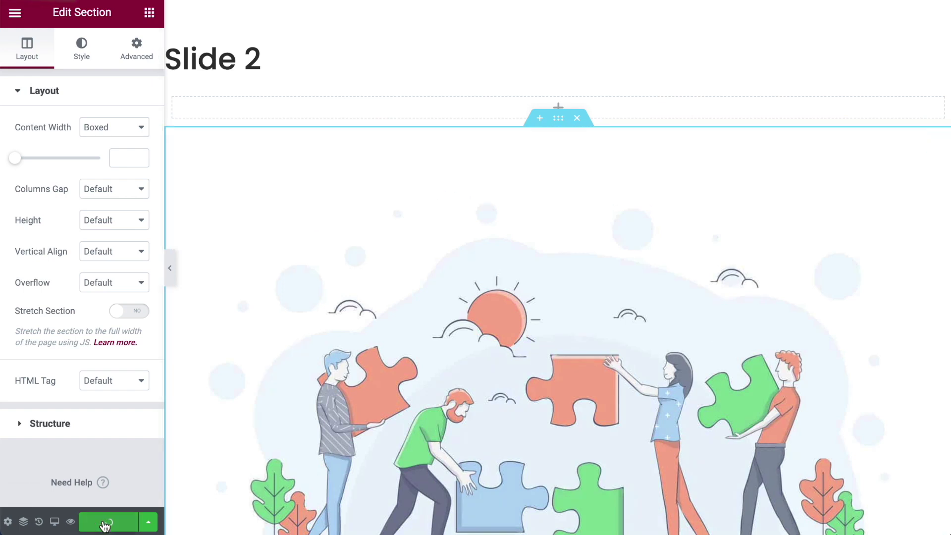
{"action": "left_click", "coordinate": [12, 20]}
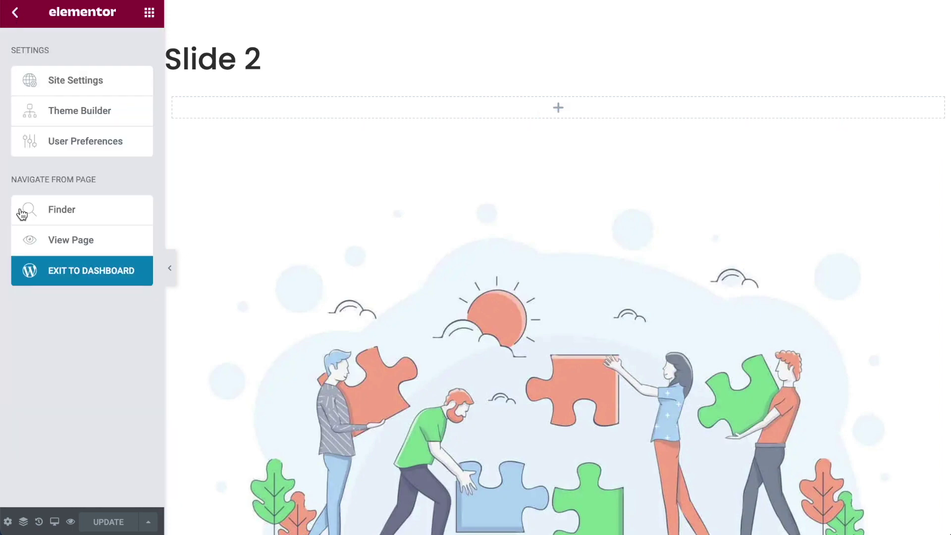
{"action": "left_click", "coordinate": [26, 270]}
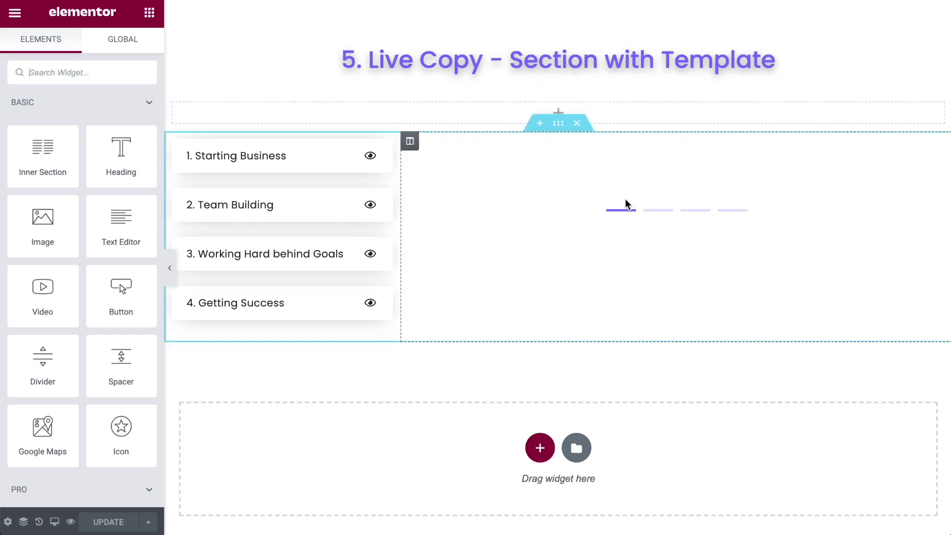
Assign the "Slide 1 (section)" template to Slide #1 of the Carousel Anything widget below "5. Live Copy - Section with Template"
{"action": "left_click", "coordinate": [669, 227]}
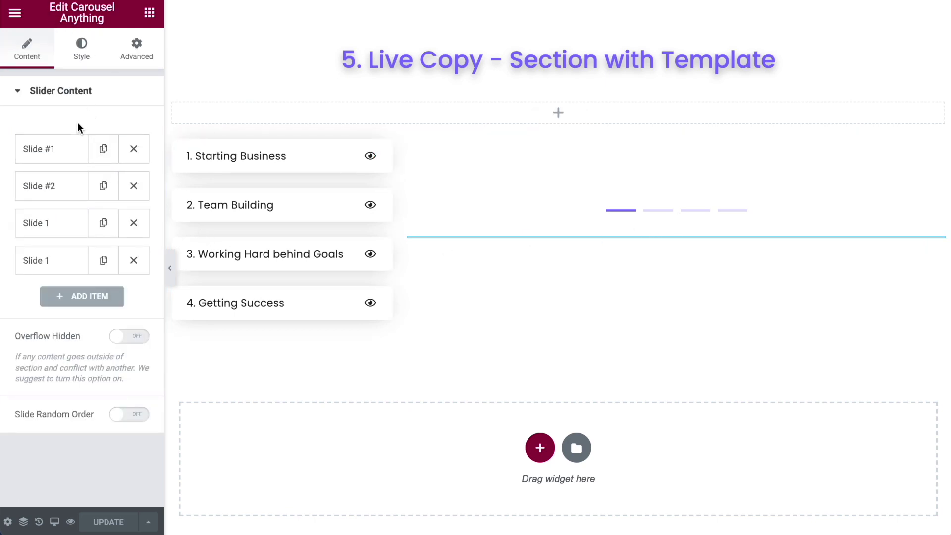
{"action": "left_click", "coordinate": [52, 158]}
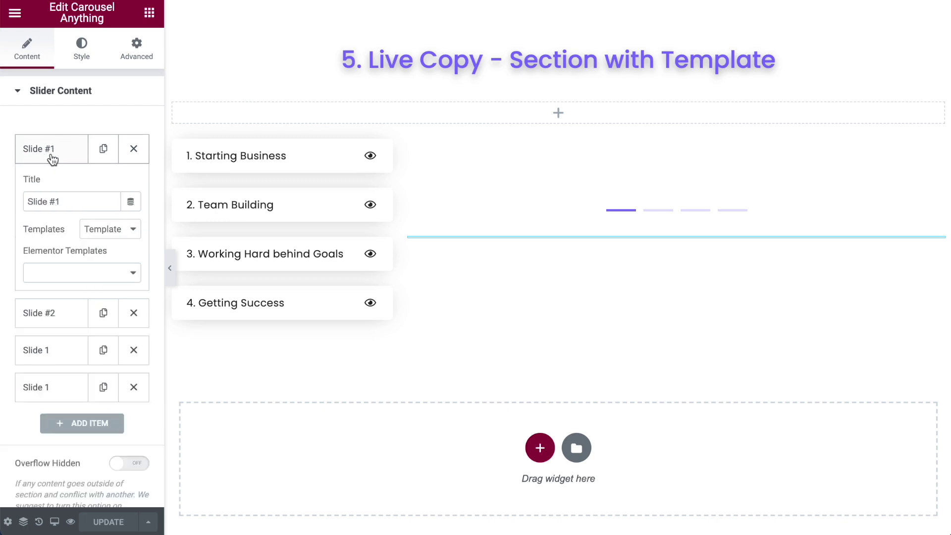
{"action": "scroll", "coordinate": [54, 157], "scroll_direction": "down", "scroll_amount": 1}
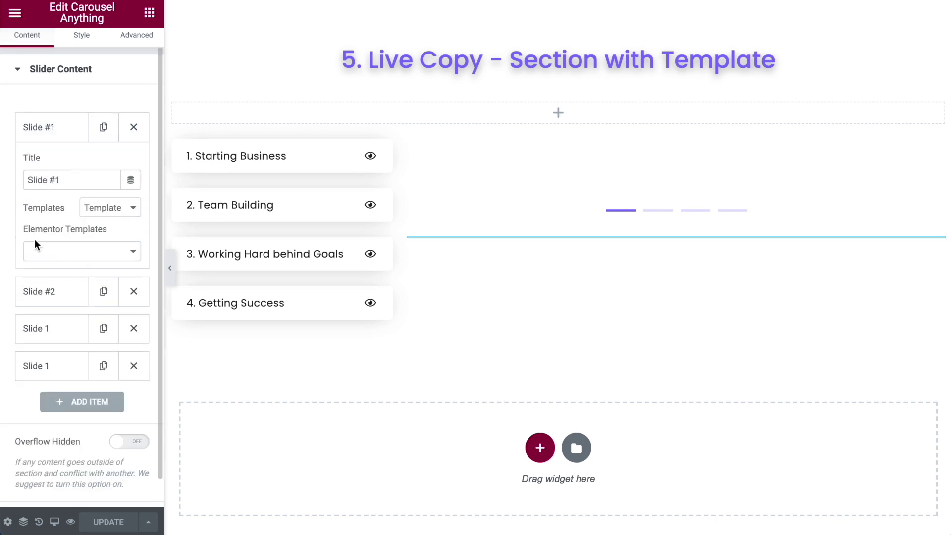
{"action": "left_click", "coordinate": [102, 252]}
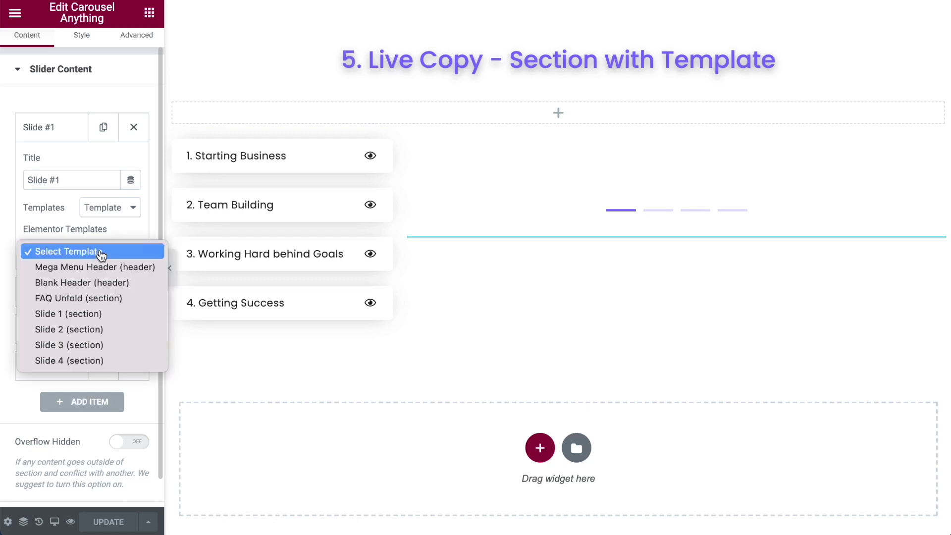
{"action": "left_click", "coordinate": [74, 316]}
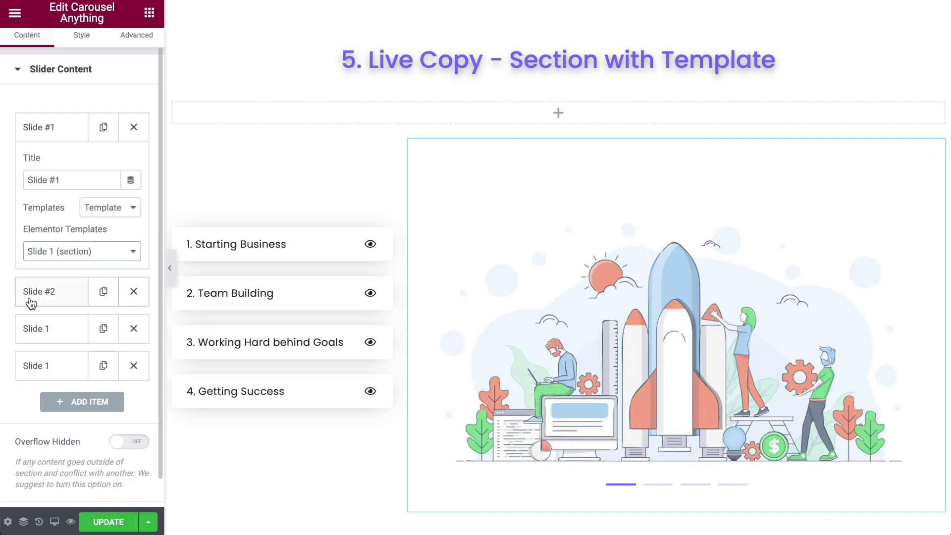
Assign the "Slide 2 (section)" template to Slide #2 of the Carousel Anything widget
{"action": "left_click", "coordinate": [49, 298]}
{"action": "left_click", "coordinate": [76, 299]}
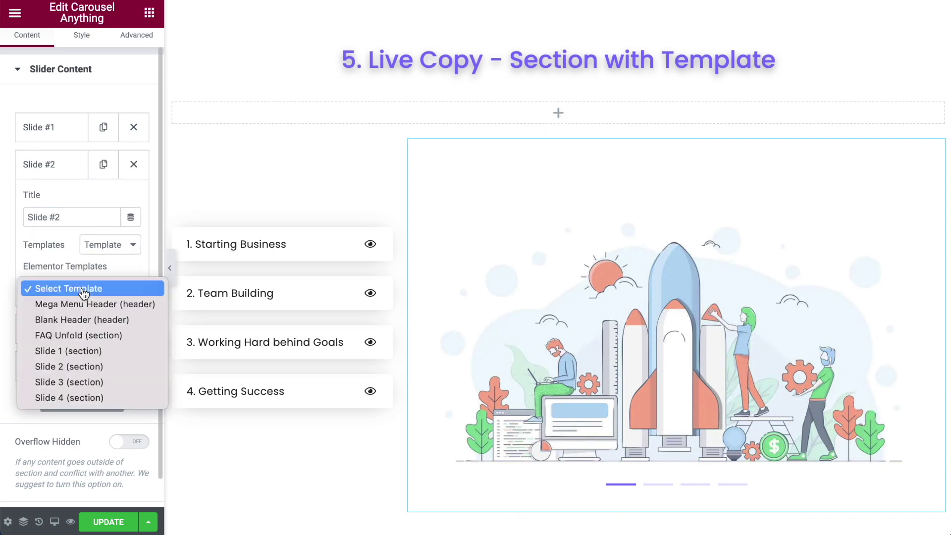
{"action": "left_click", "coordinate": [75, 367]}
Assign the "Slide 3 (section)" template to the third carousel item and retitle the item "Slide 3"
{"action": "left_click", "coordinate": [59, 332]}
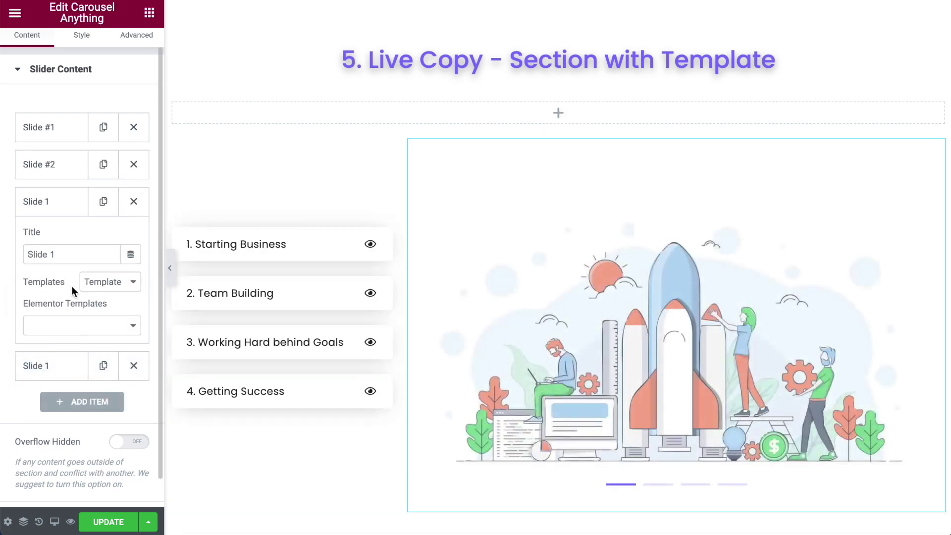
{"action": "scroll", "coordinate": [69, 289], "scroll_direction": "down", "scroll_amount": 1}
{"action": "left_click", "coordinate": [70, 298]}
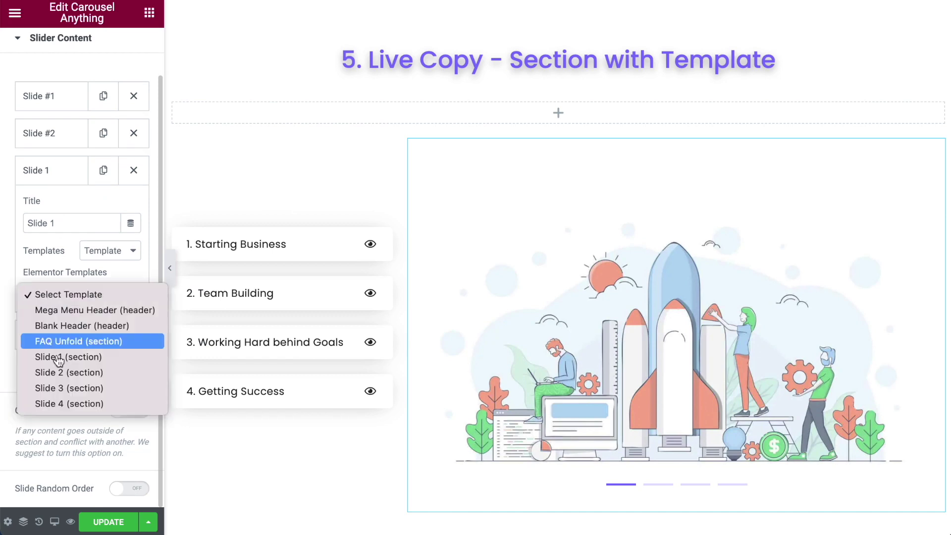
{"action": "left_click", "coordinate": [54, 388]}
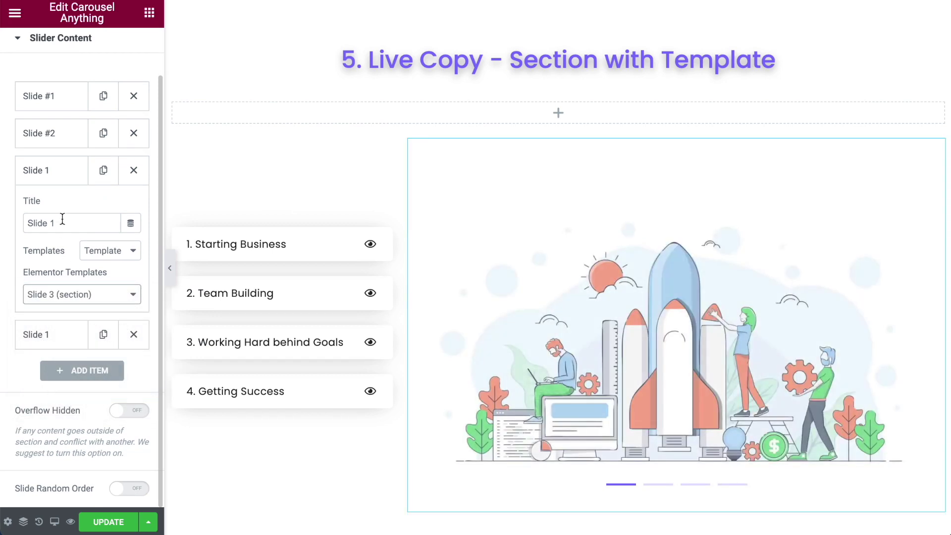
{"action": "left_click", "coordinate": [61, 221]}
{"action": "key", "text": "BackSpace"}
{"action": "type", "text": "3"}
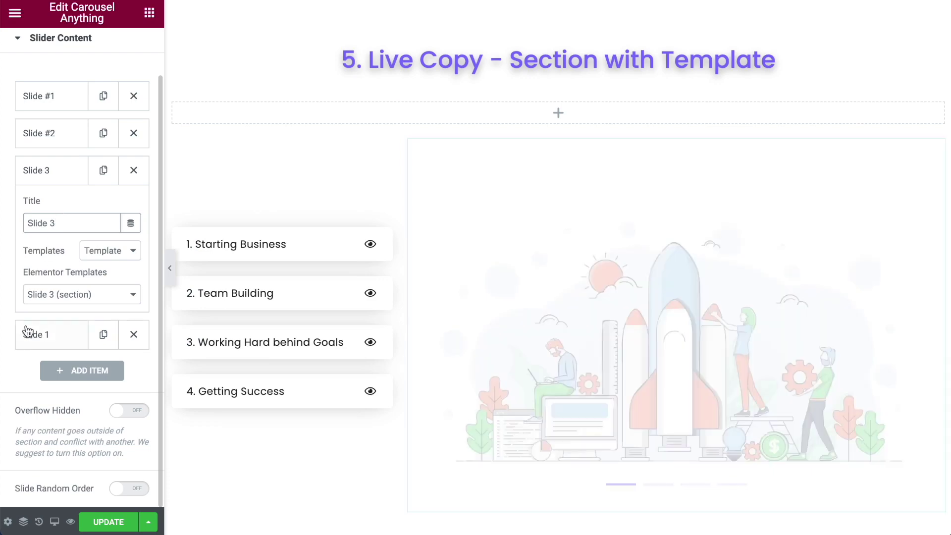
Retitle the fourth carousel item "Slide 4" with the "Slide 4 (section)" template, and update the page
{"action": "left_click", "coordinate": [25, 331]}
{"action": "left_click", "coordinate": [52, 265]}
{"action": "key", "text": "BackSpace"}
{"action": "type", "text": "4"}
{"action": "left_click", "coordinate": [57, 335]}
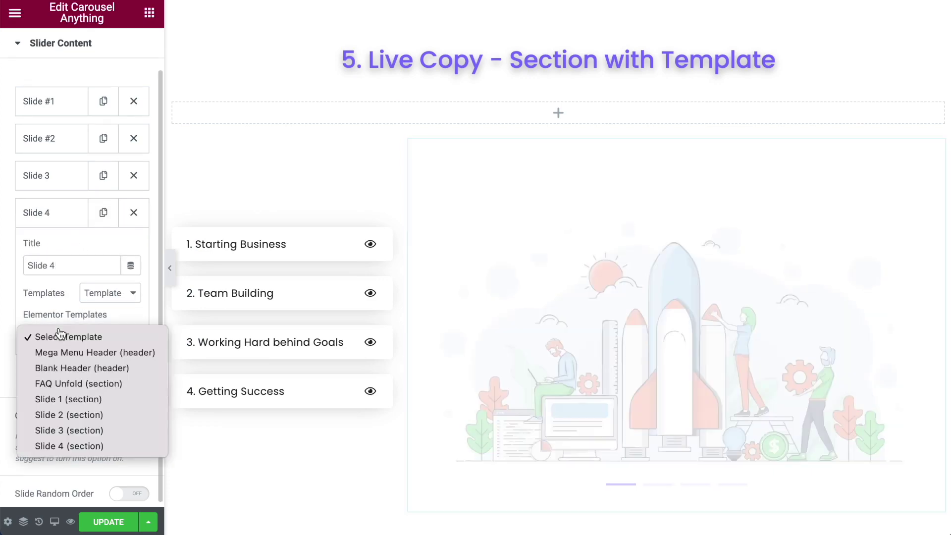
{"action": "left_click", "coordinate": [72, 445]}
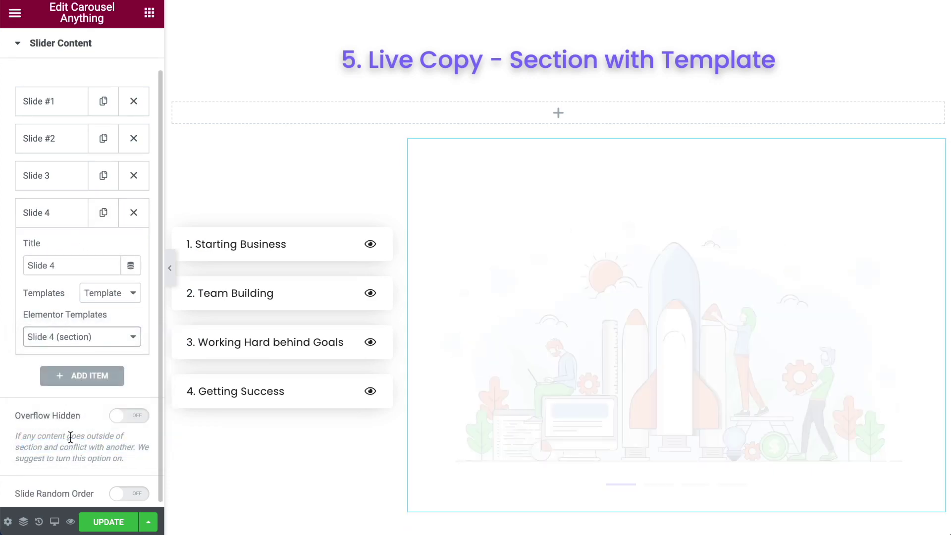
{"action": "left_click", "coordinate": [109, 522]}
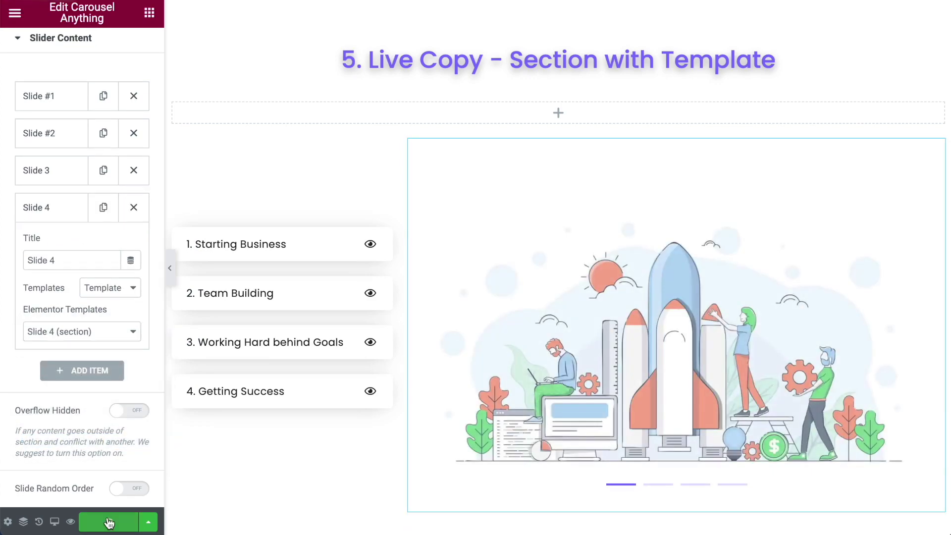
Test the Starting Business, Team Building and Working Hard behind Goals accordion items in the editor preview
{"action": "left_click", "coordinate": [313, 248]}
{"action": "left_click", "coordinate": [297, 379]}
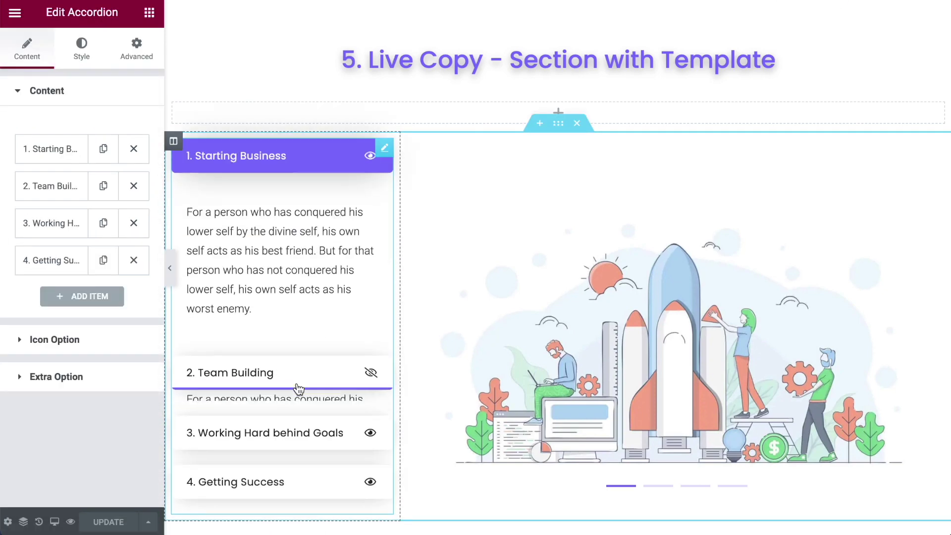
{"action": "left_click", "coordinate": [278, 429]}
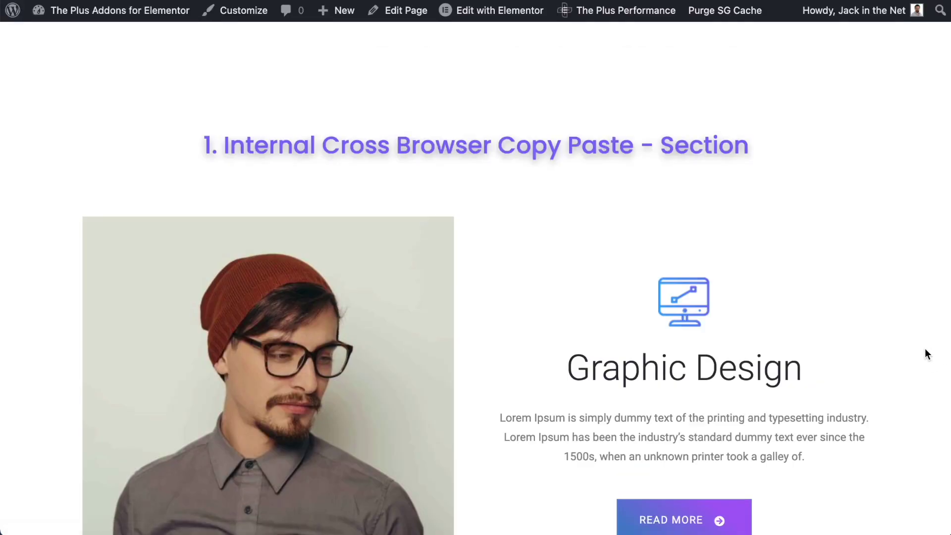
Review the copied sections on the published page and open each of the four accordion items to check its linked carousel slide
{"action": "scroll", "coordinate": [946, 350], "scroll_direction": "down", "scroll_amount": 3}
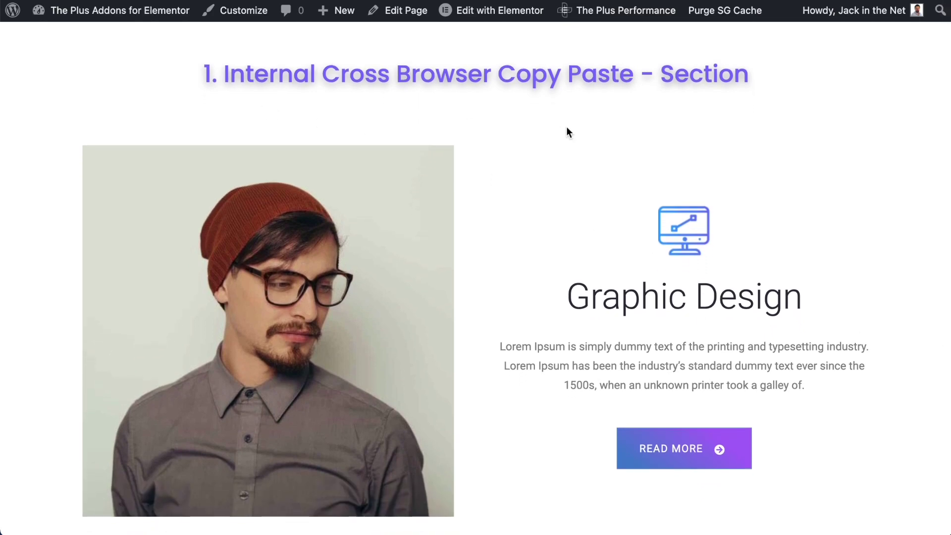
{"action": "scroll", "coordinate": [576, 146], "scroll_direction": "down", "scroll_amount": 5}
{"action": "scroll", "coordinate": [577, 147], "scroll_direction": "down", "scroll_amount": 5}
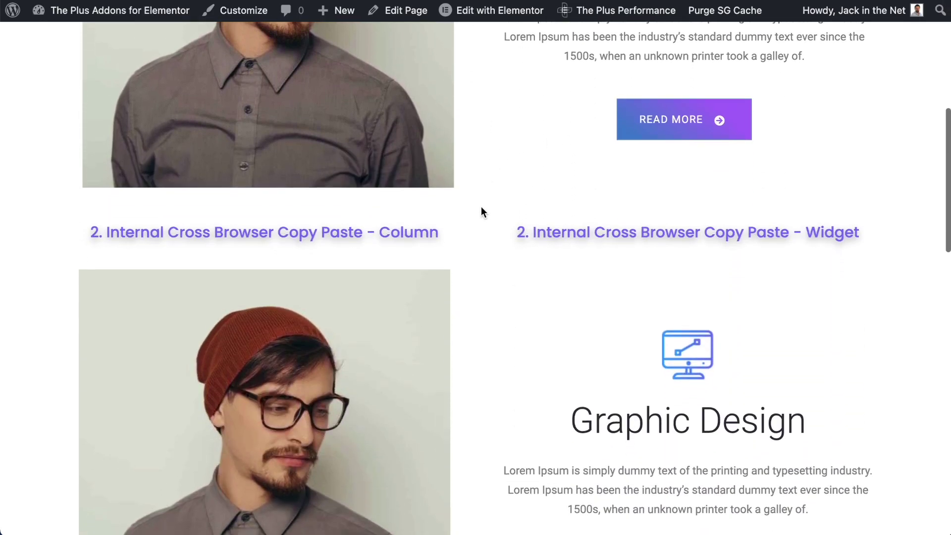
{"action": "scroll", "coordinate": [527, 207], "scroll_direction": "down", "scroll_amount": 7}
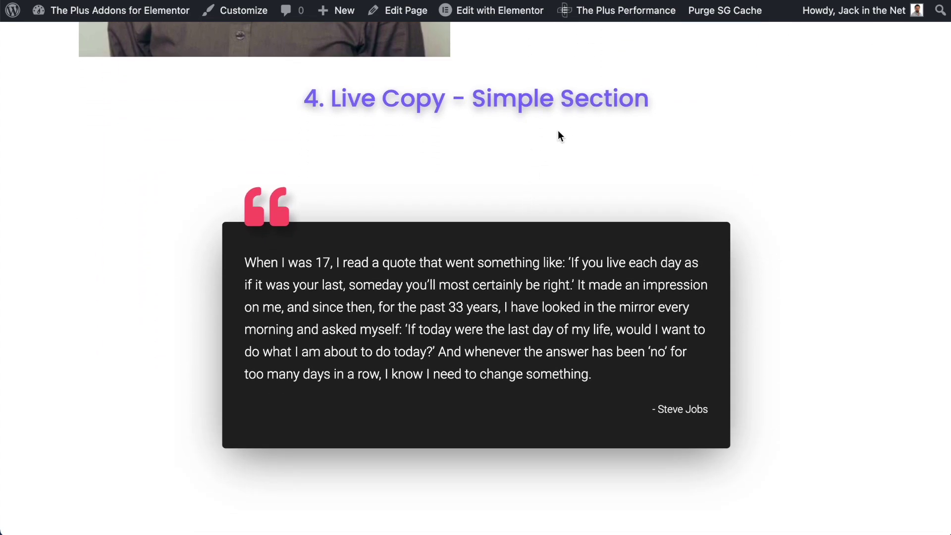
{"action": "scroll", "coordinate": [733, 329], "scroll_direction": "down", "scroll_amount": 7}
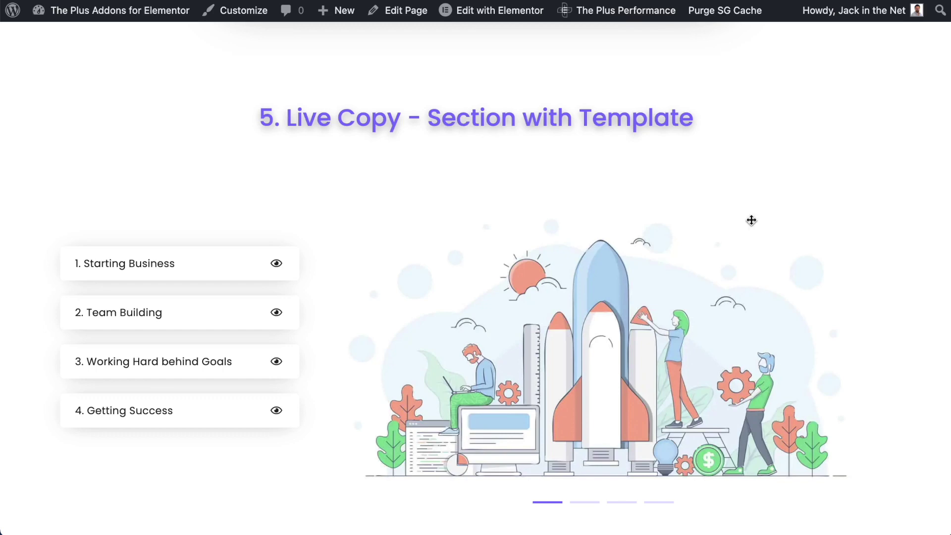
{"action": "left_click", "coordinate": [234, 273]}
{"action": "left_click", "coordinate": [235, 396]}
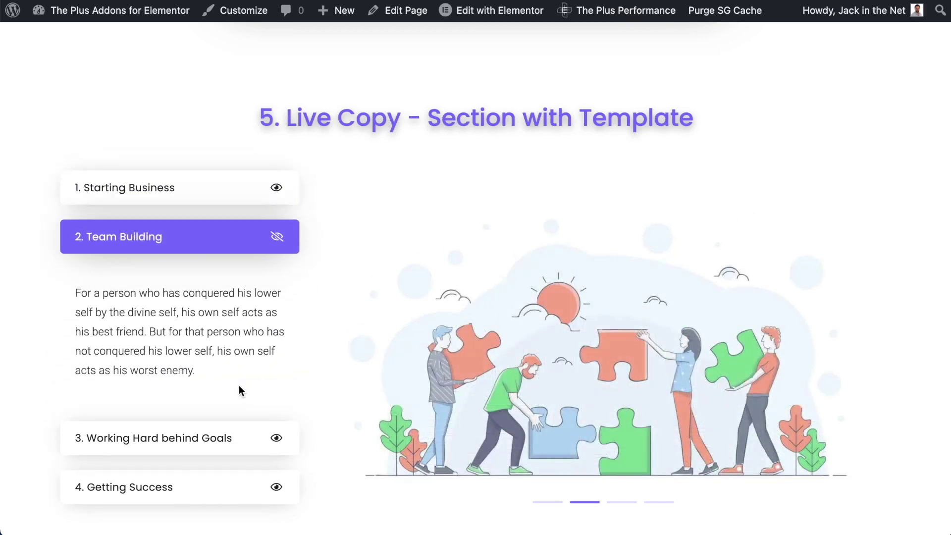
{"action": "left_click", "coordinate": [237, 429]}
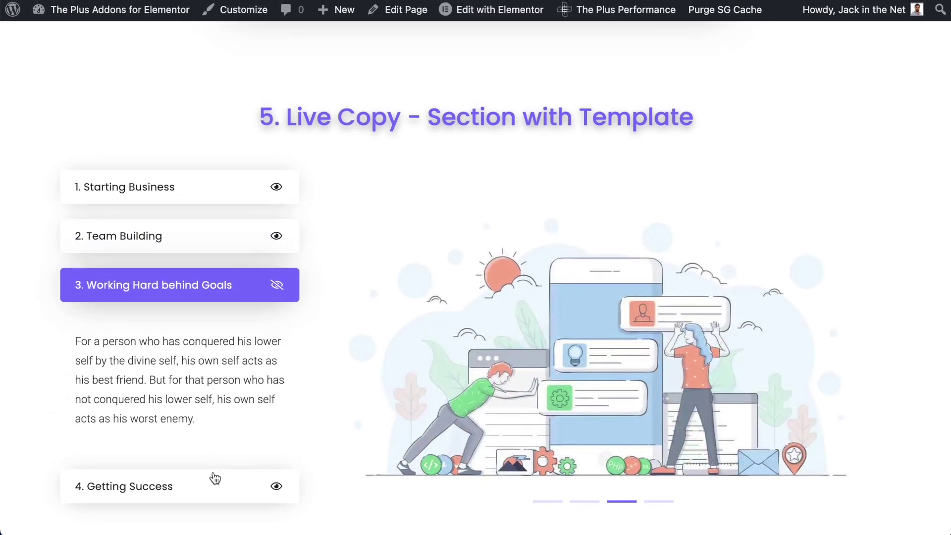
{"action": "left_click", "coordinate": [212, 479]}
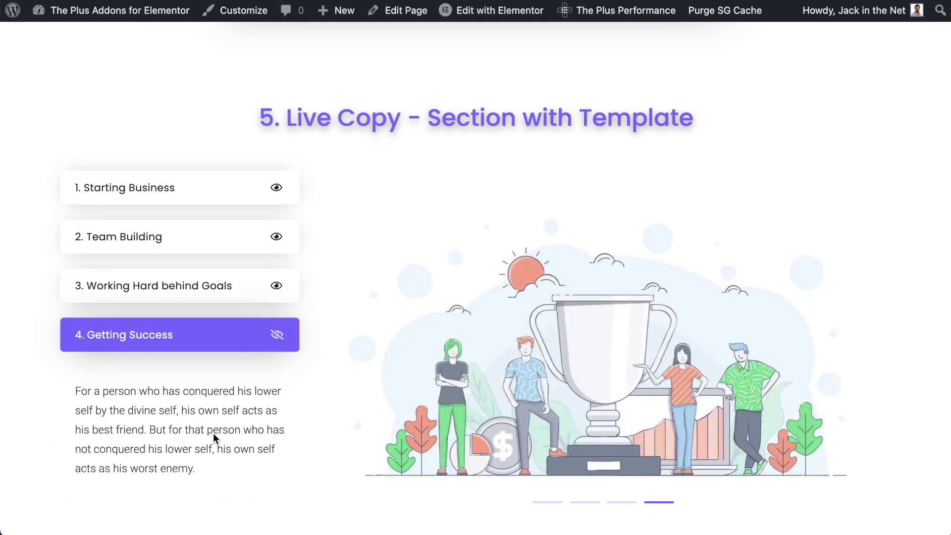
{"action": "left_click", "coordinate": [214, 187]}
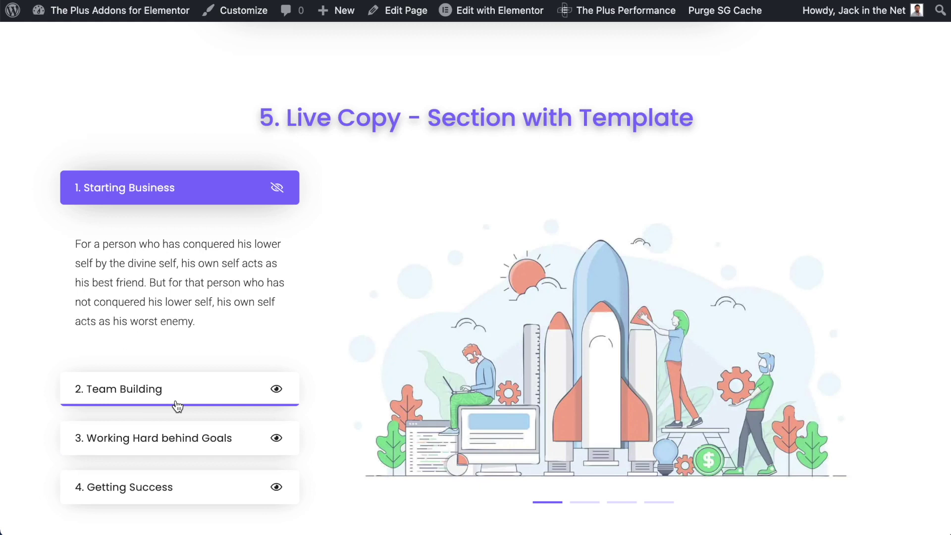
{"action": "left_click", "coordinate": [218, 198]}
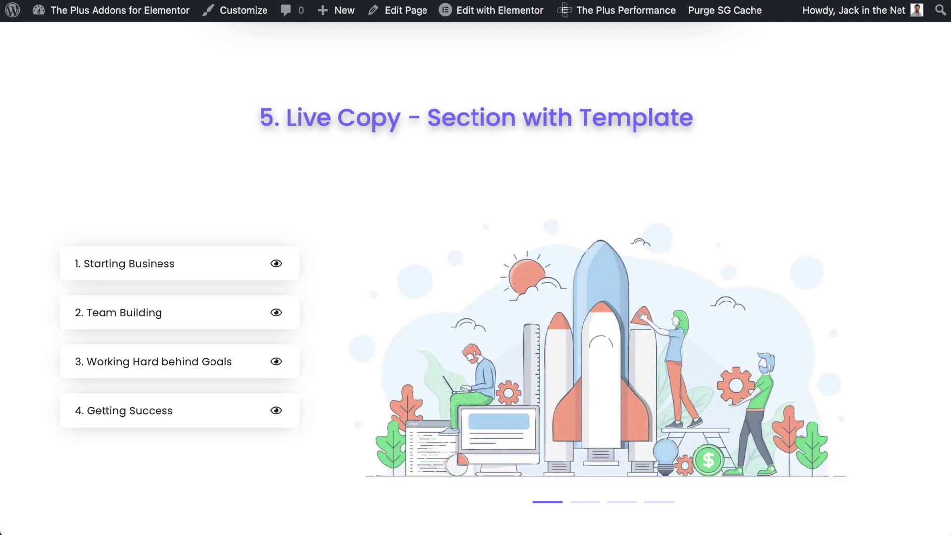
{"action": "scroll", "coordinate": [871, 313], "scroll_direction": "up", "scroll_amount": 20}
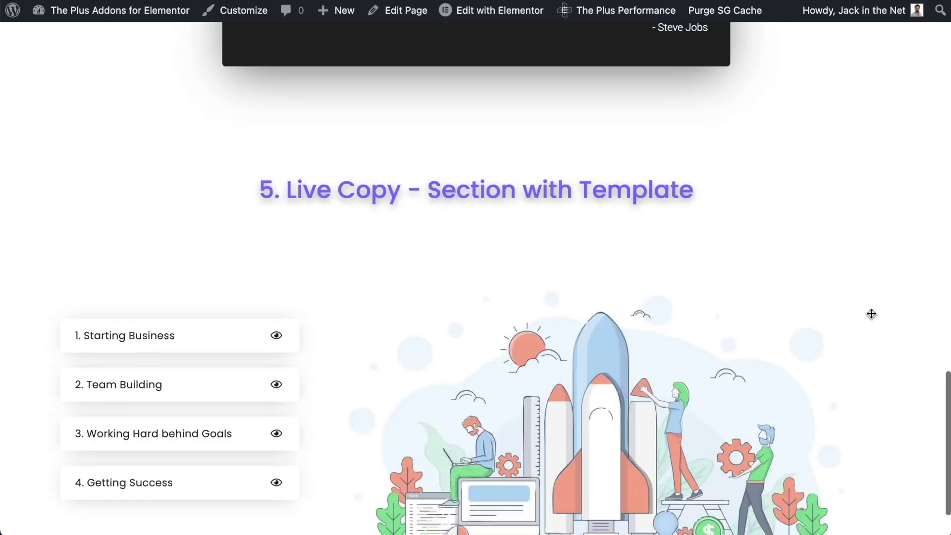
{"action": "scroll", "coordinate": [871, 314], "scroll_direction": "up", "scroll_amount": 4}
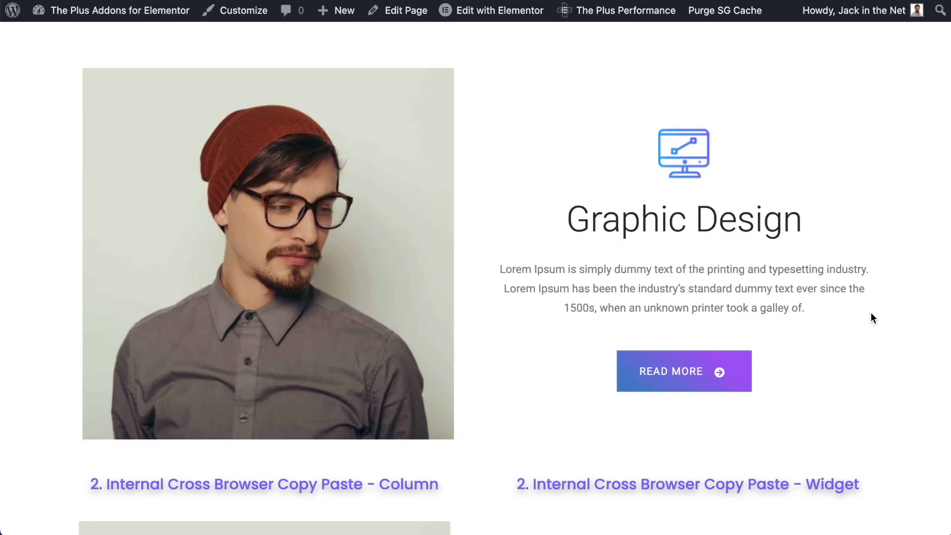
{"action": "scroll", "coordinate": [870, 314], "scroll_direction": "down", "scroll_amount": 12}
{"action": "scroll", "coordinate": [871, 317], "scroll_direction": "down", "scroll_amount": 15}
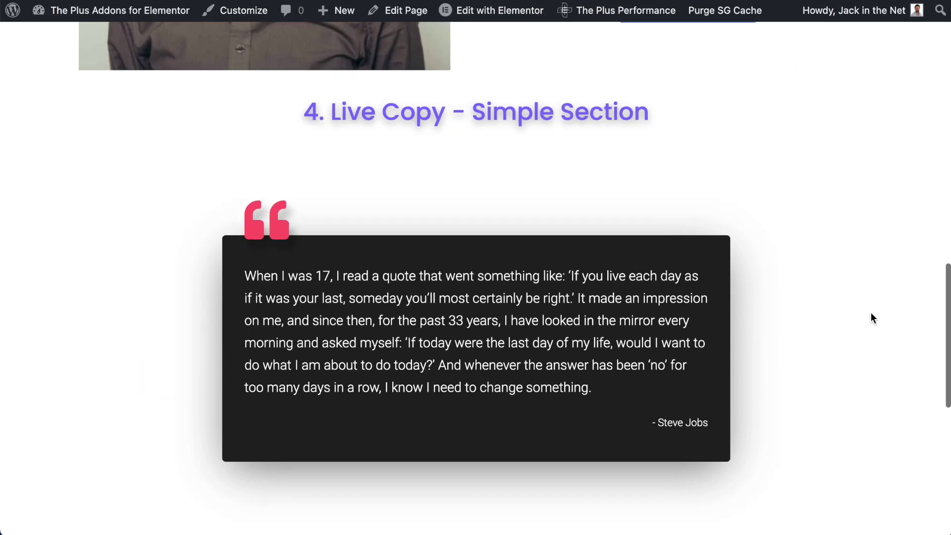